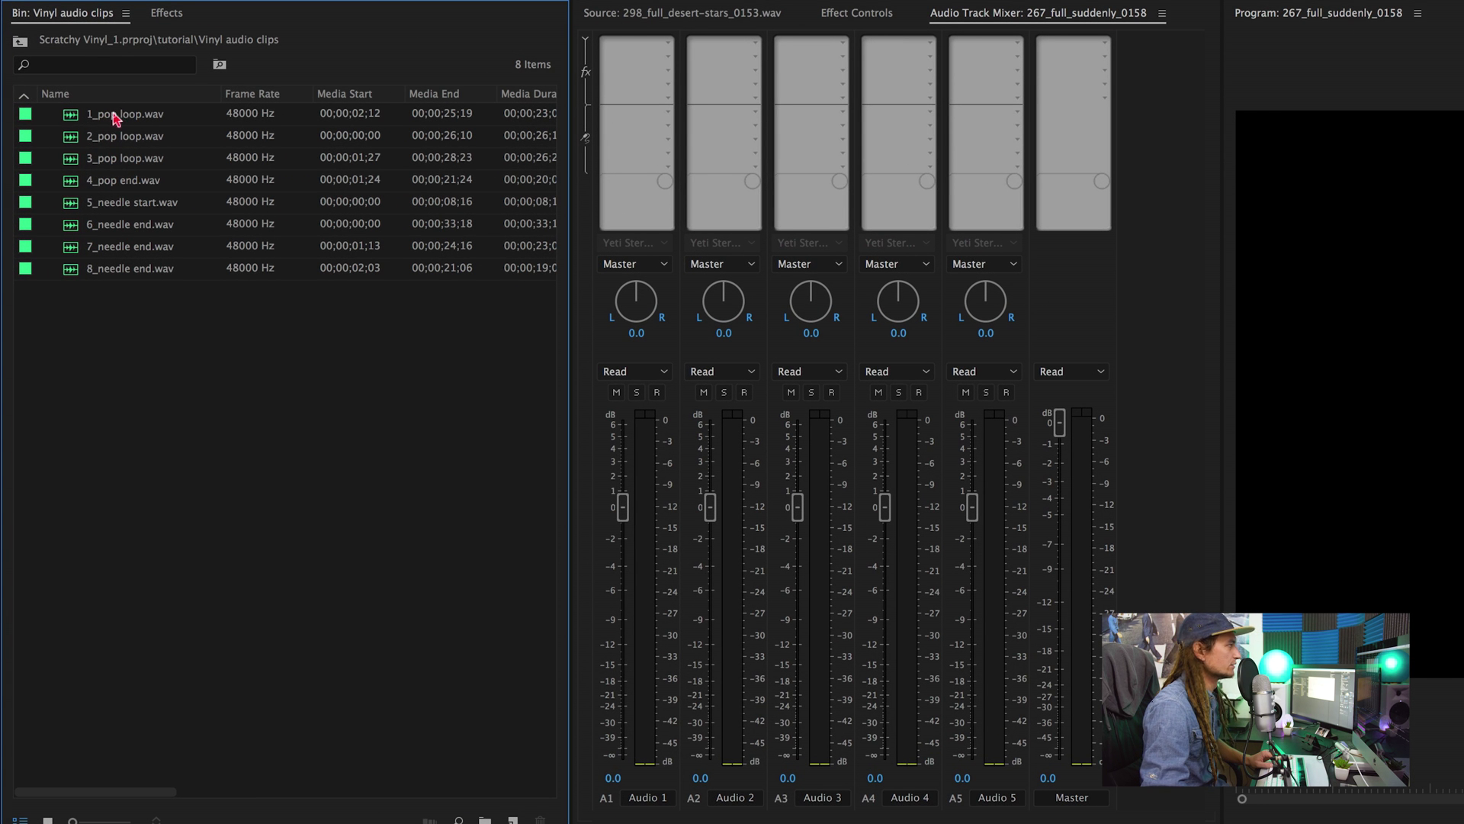
Preview 1_pop loop, 2_pop loop, 3_pop loop and 4_pop end.wav in the Source monitor
double_click(67, 118)
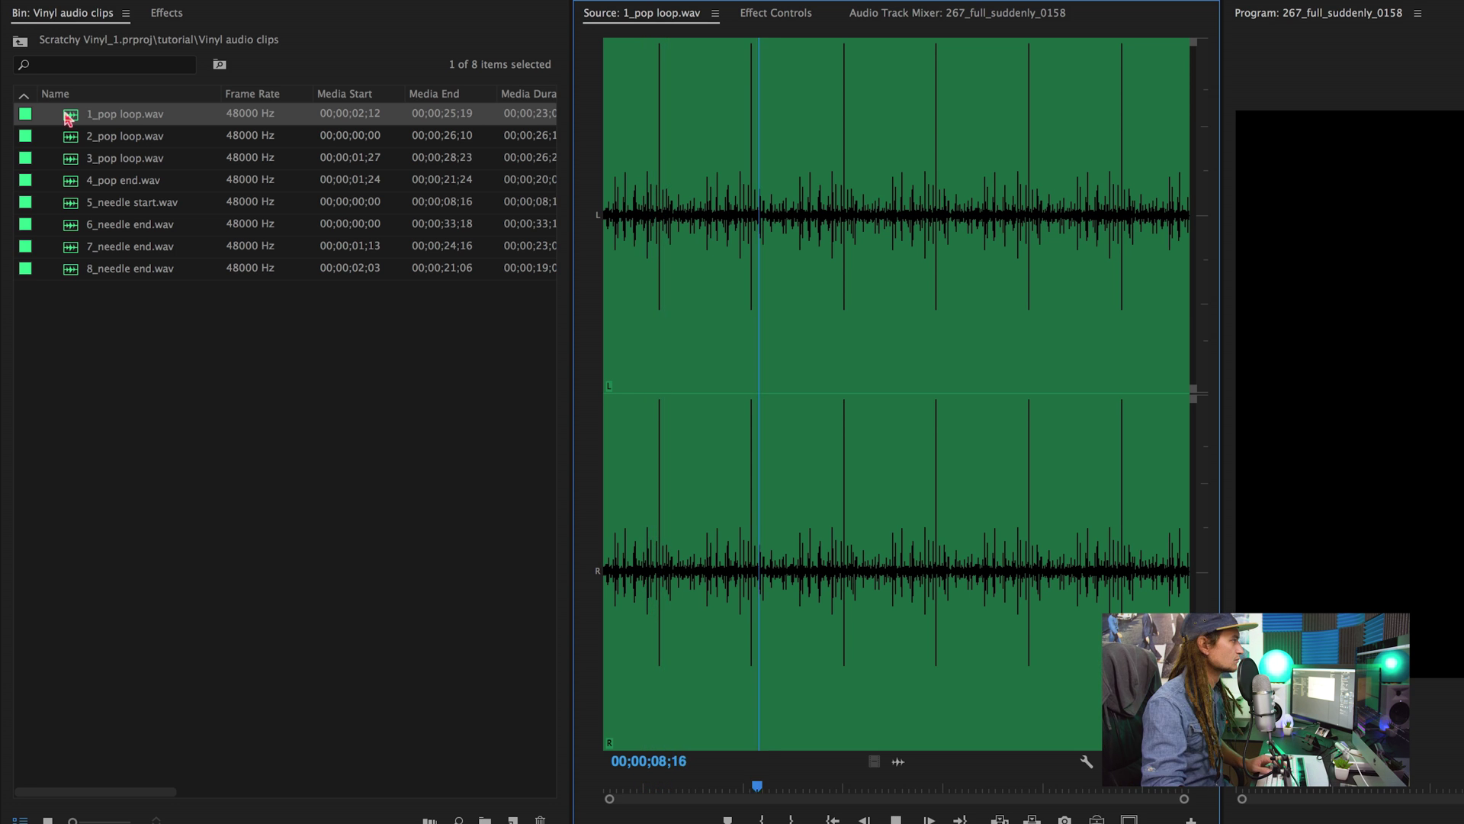
double_click(67, 137)
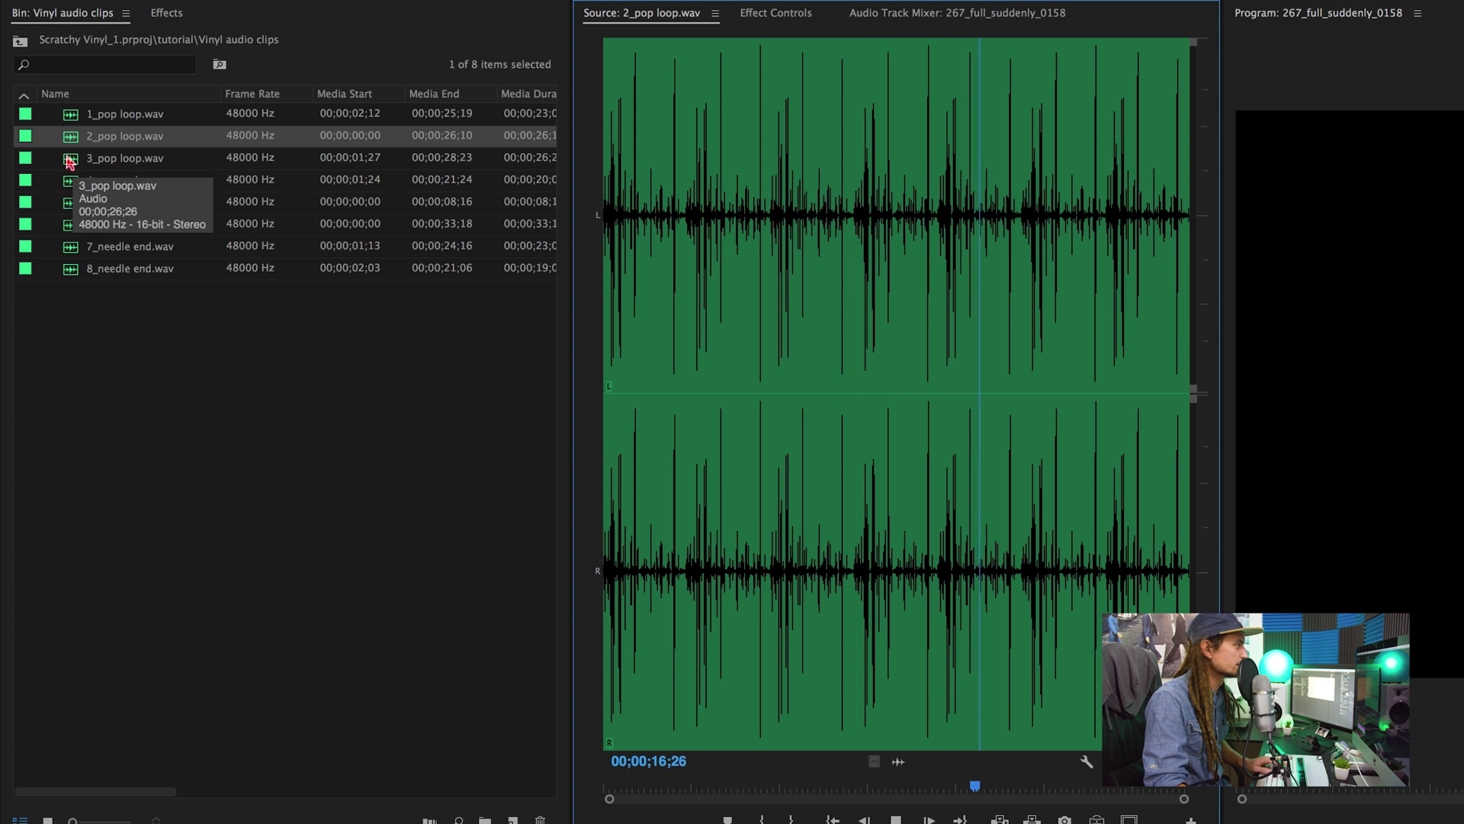
double_click(70, 161)
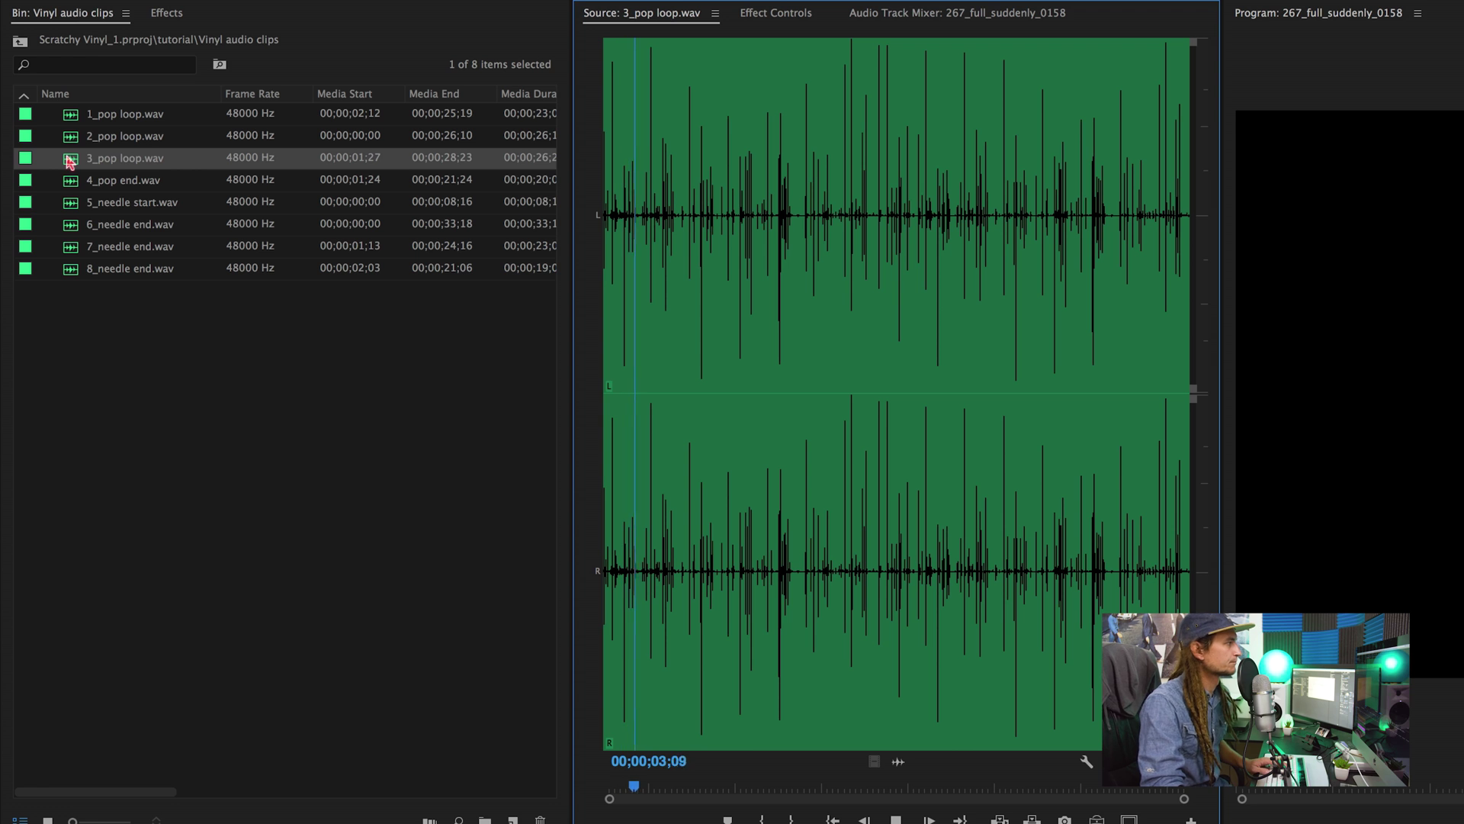
double_click(69, 180)
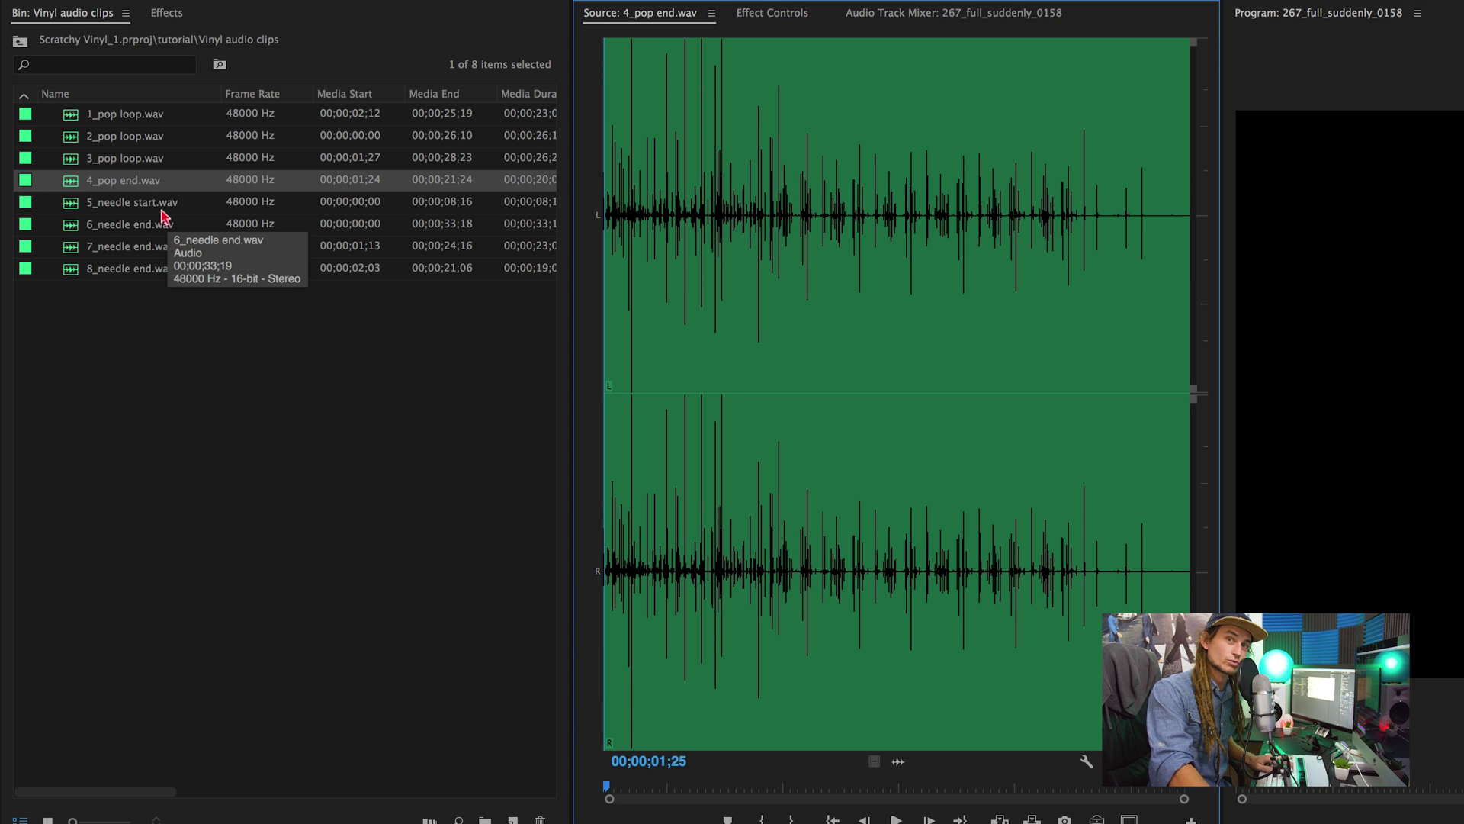
key("space")
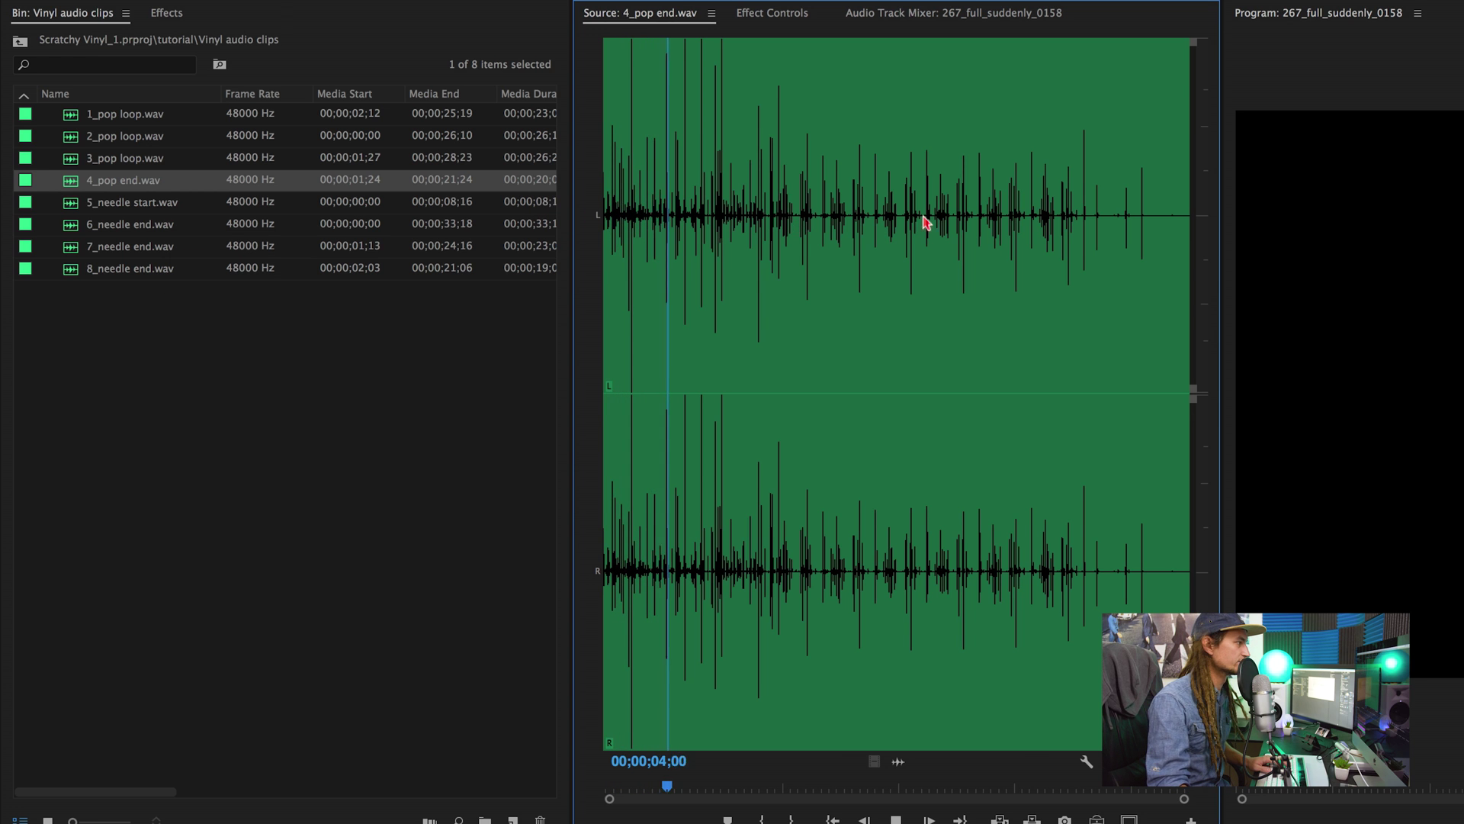
left_click(1007, 219)
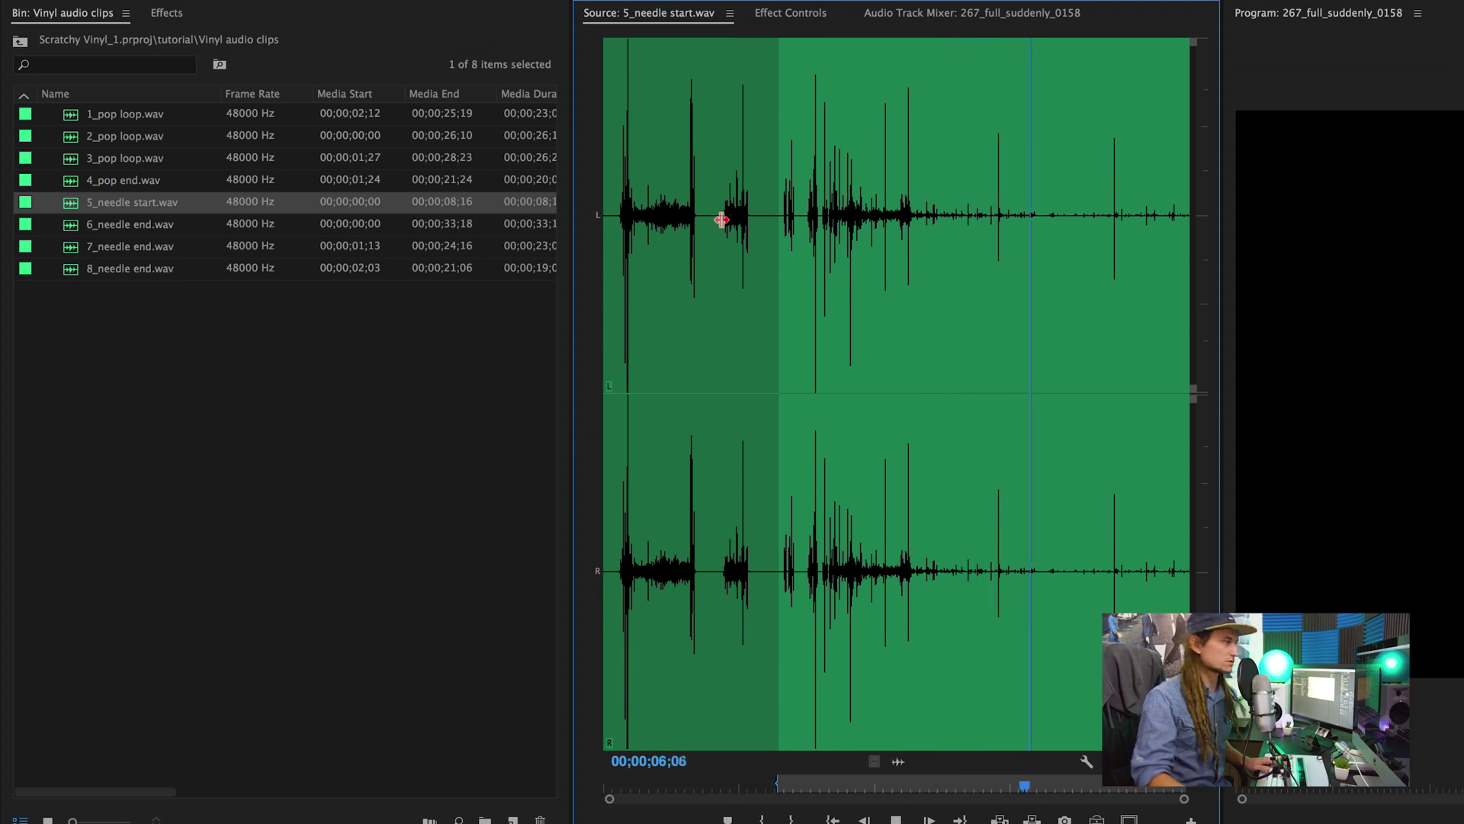
Play 6_needle end, 7_needle end and 8_needle end.wav, skipping ahead through the last one
double_click(69, 226)
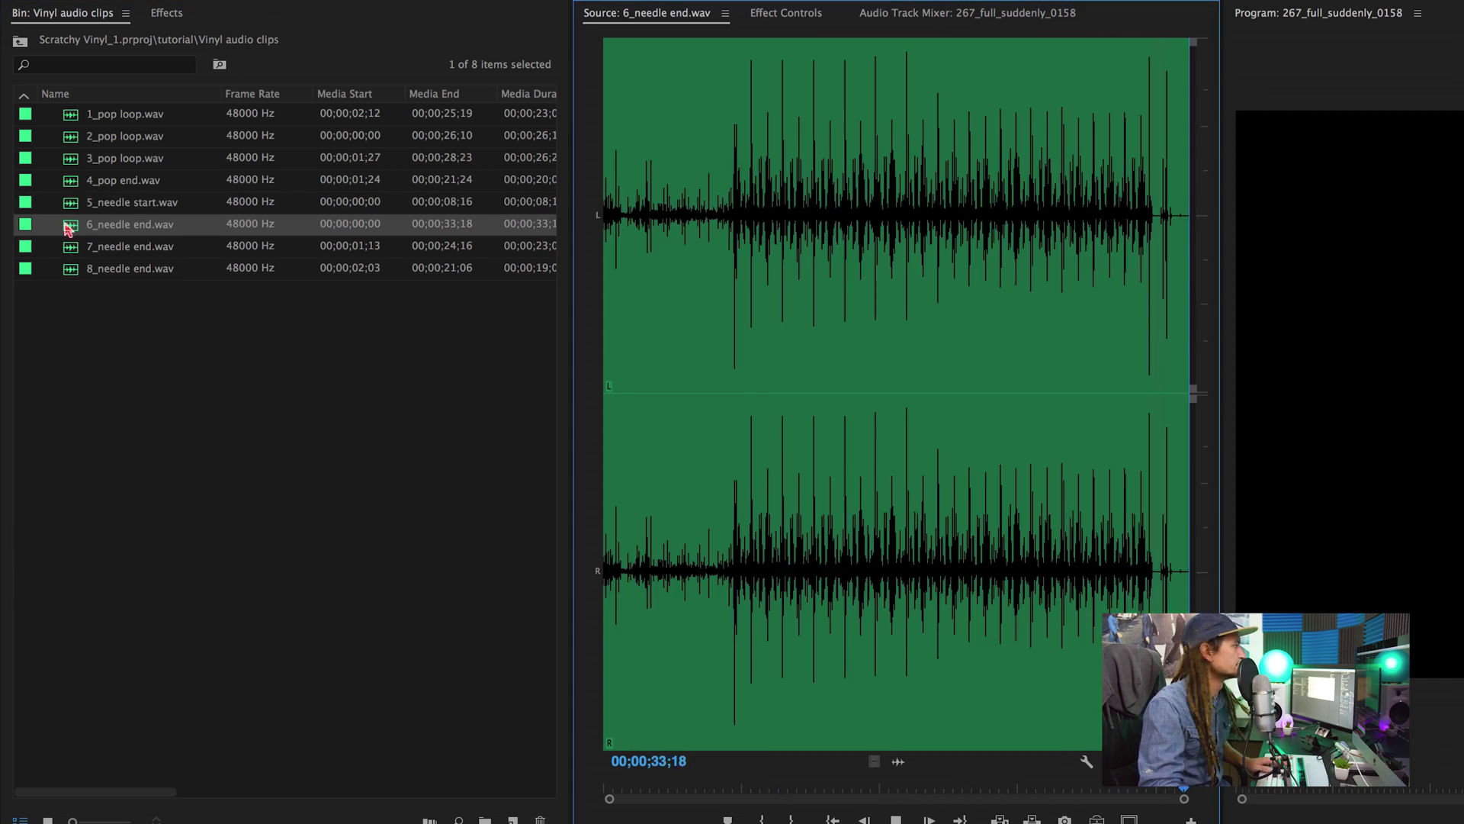
key("space")
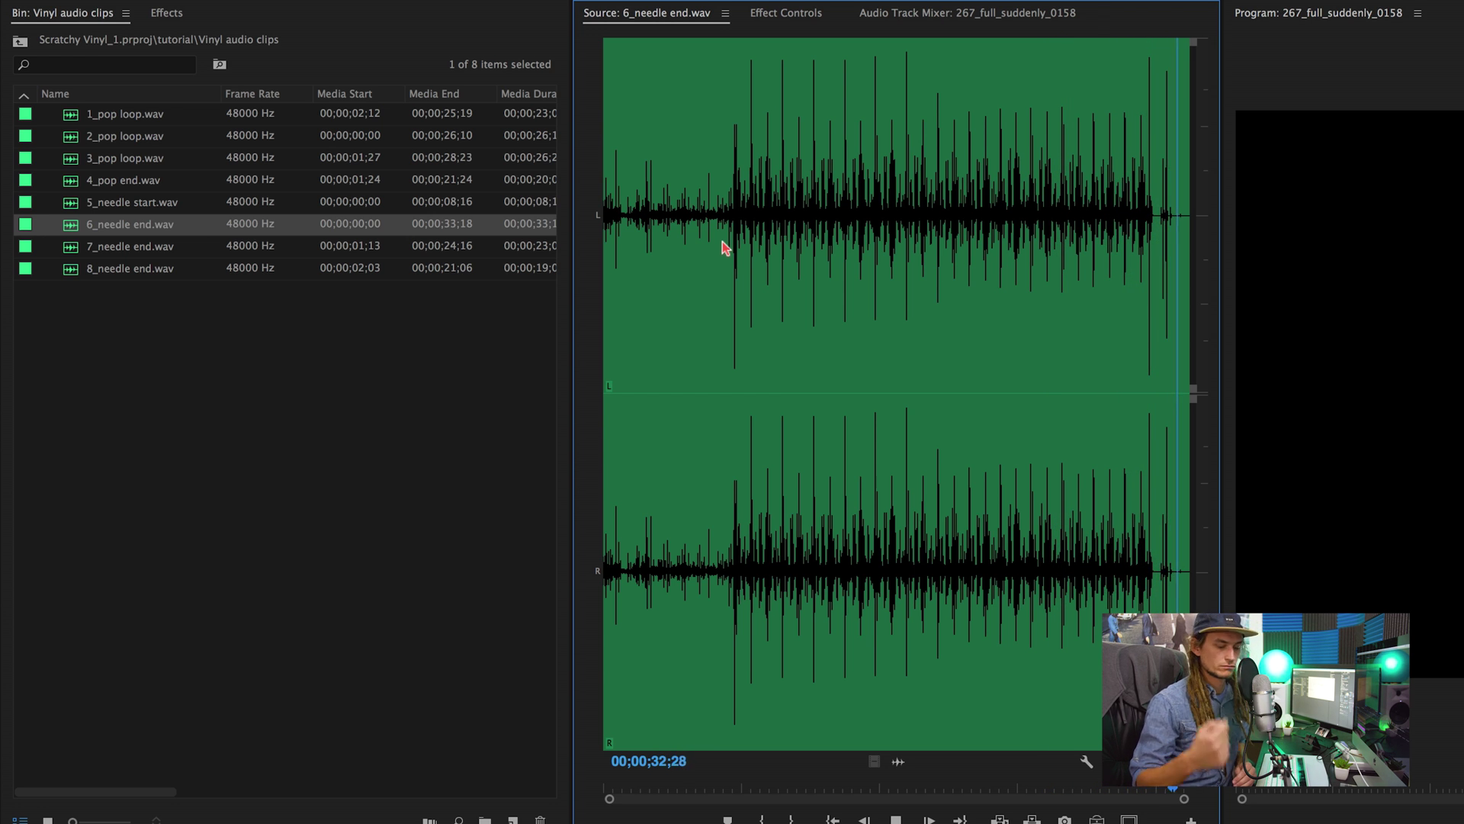
double_click(66, 247)
key("space")
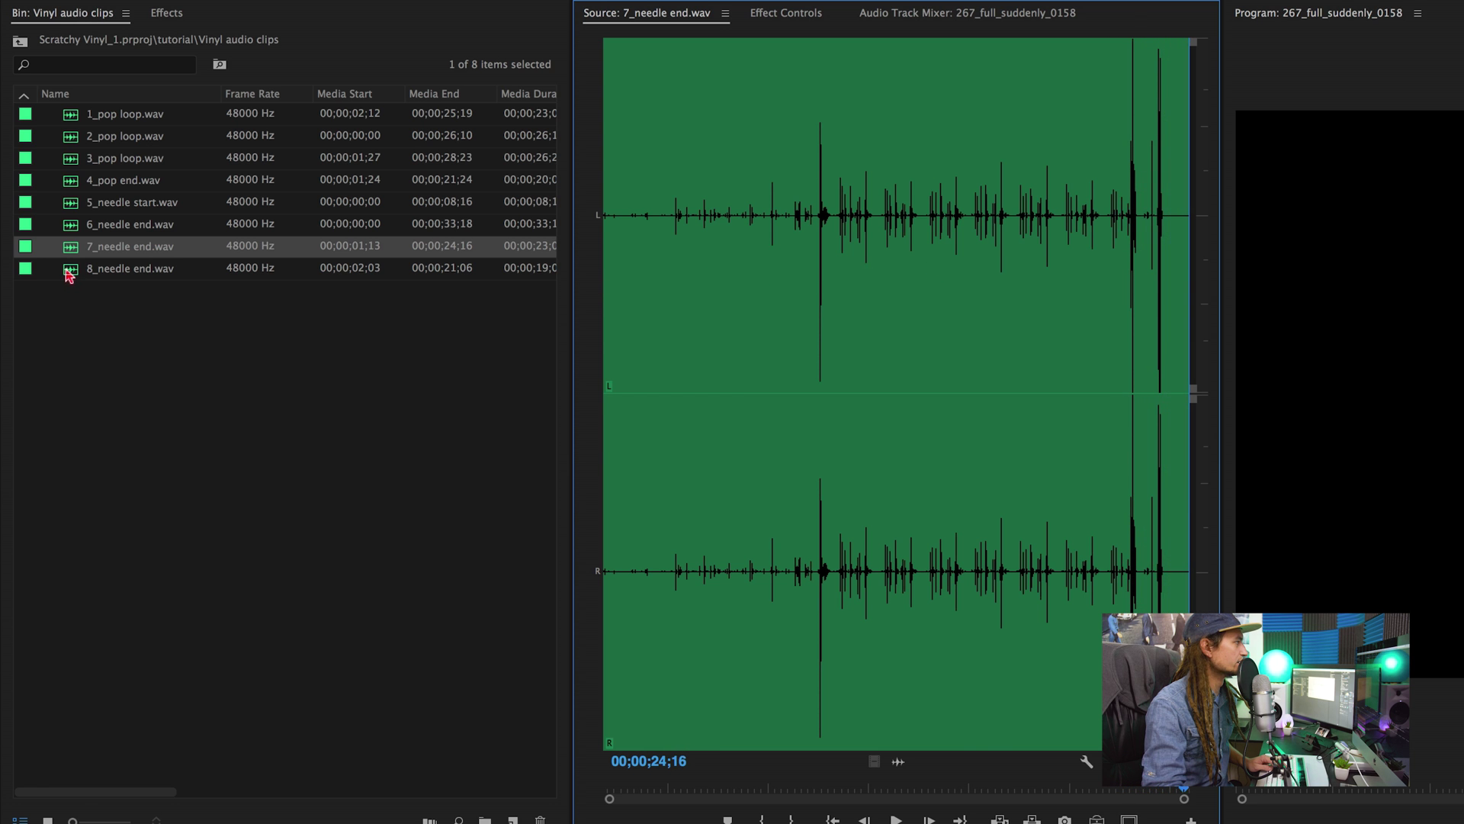
double_click(67, 273)
left_click(752, 244)
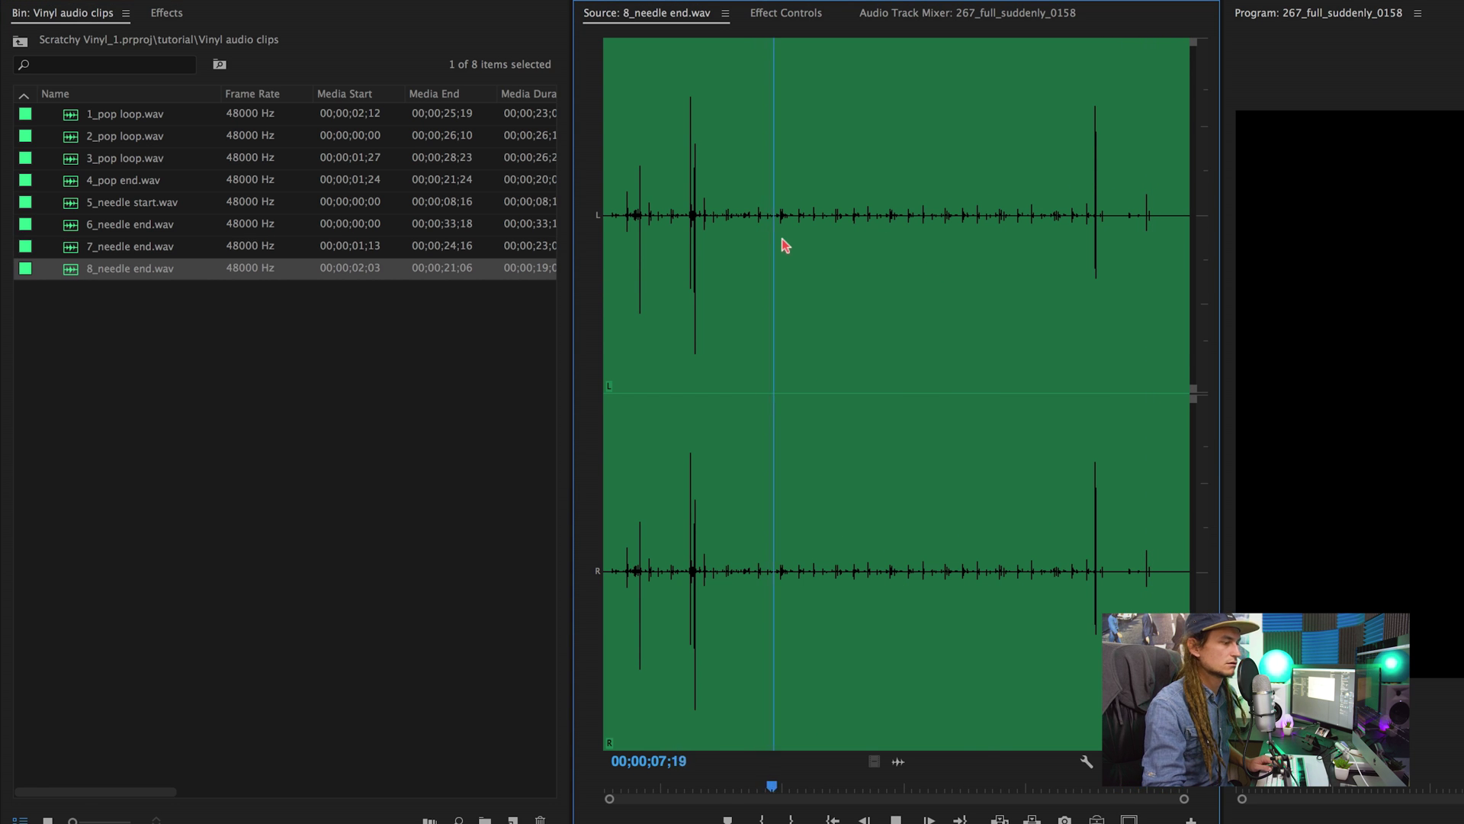
left_click(1074, 236)
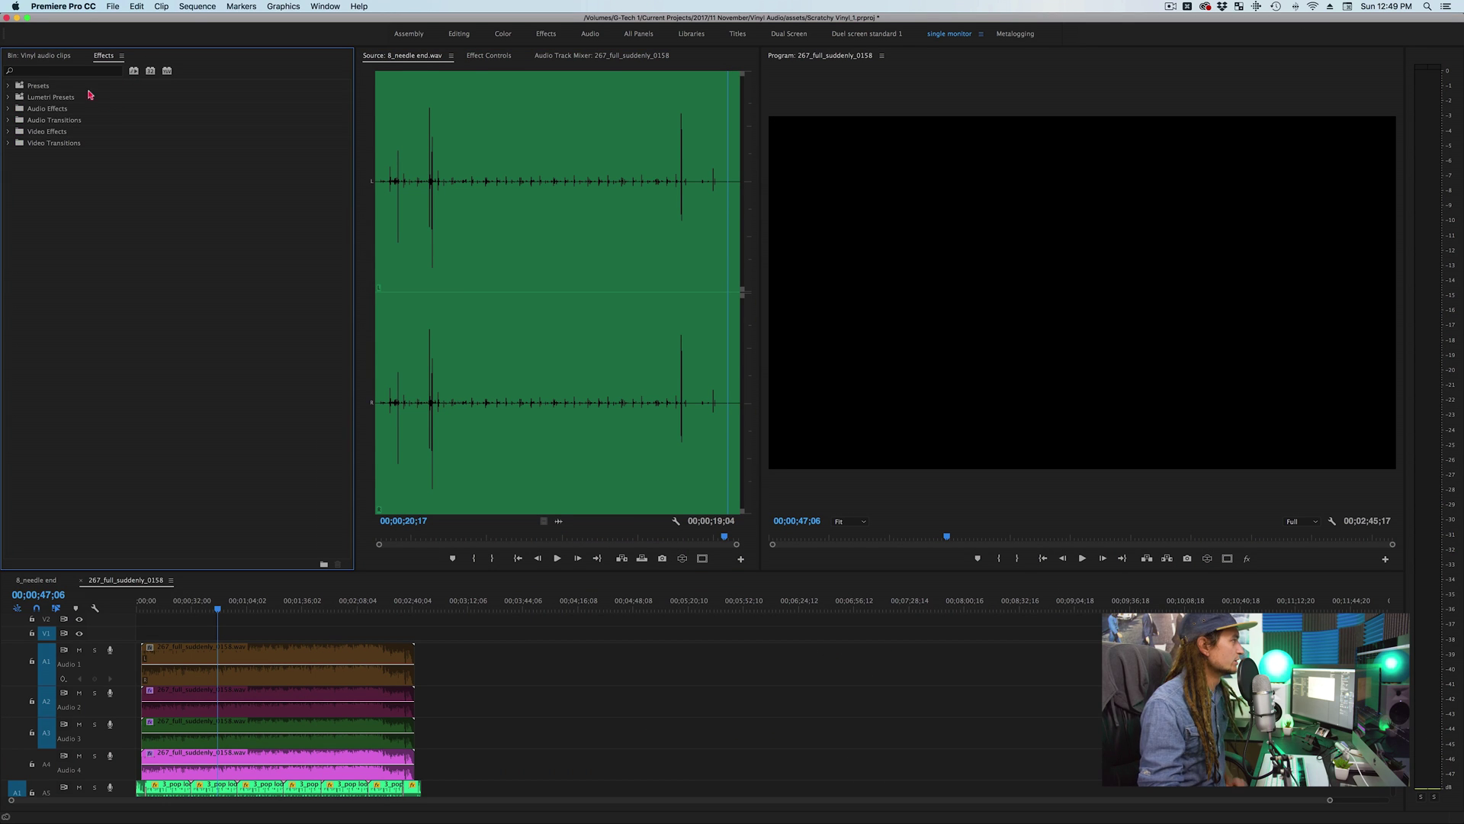
Search effects for 'vint', select the Vintage Audio 1 preset, then select the Audio 2 song clip
type("vintage")
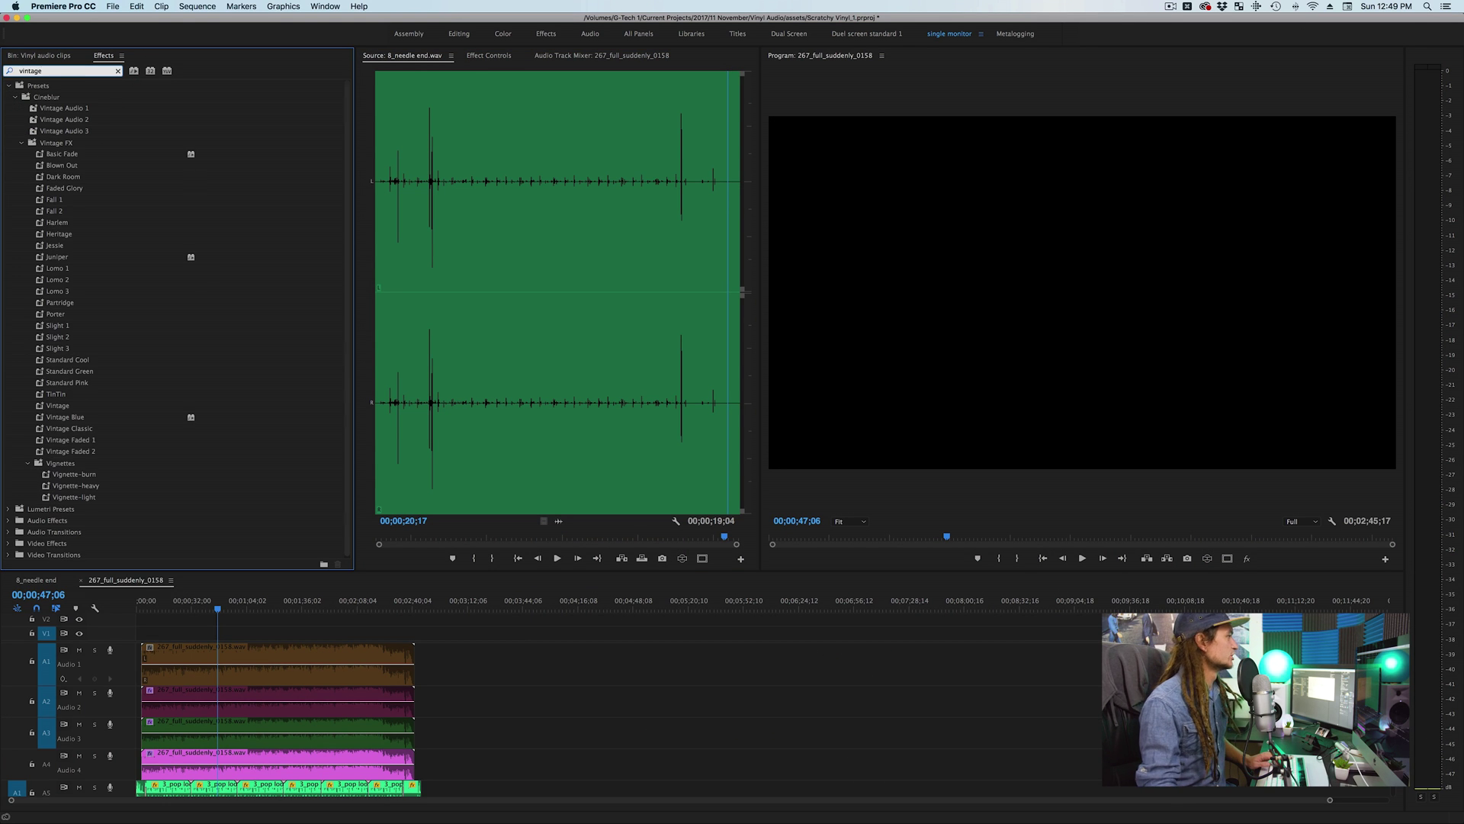
left_click(22, 142)
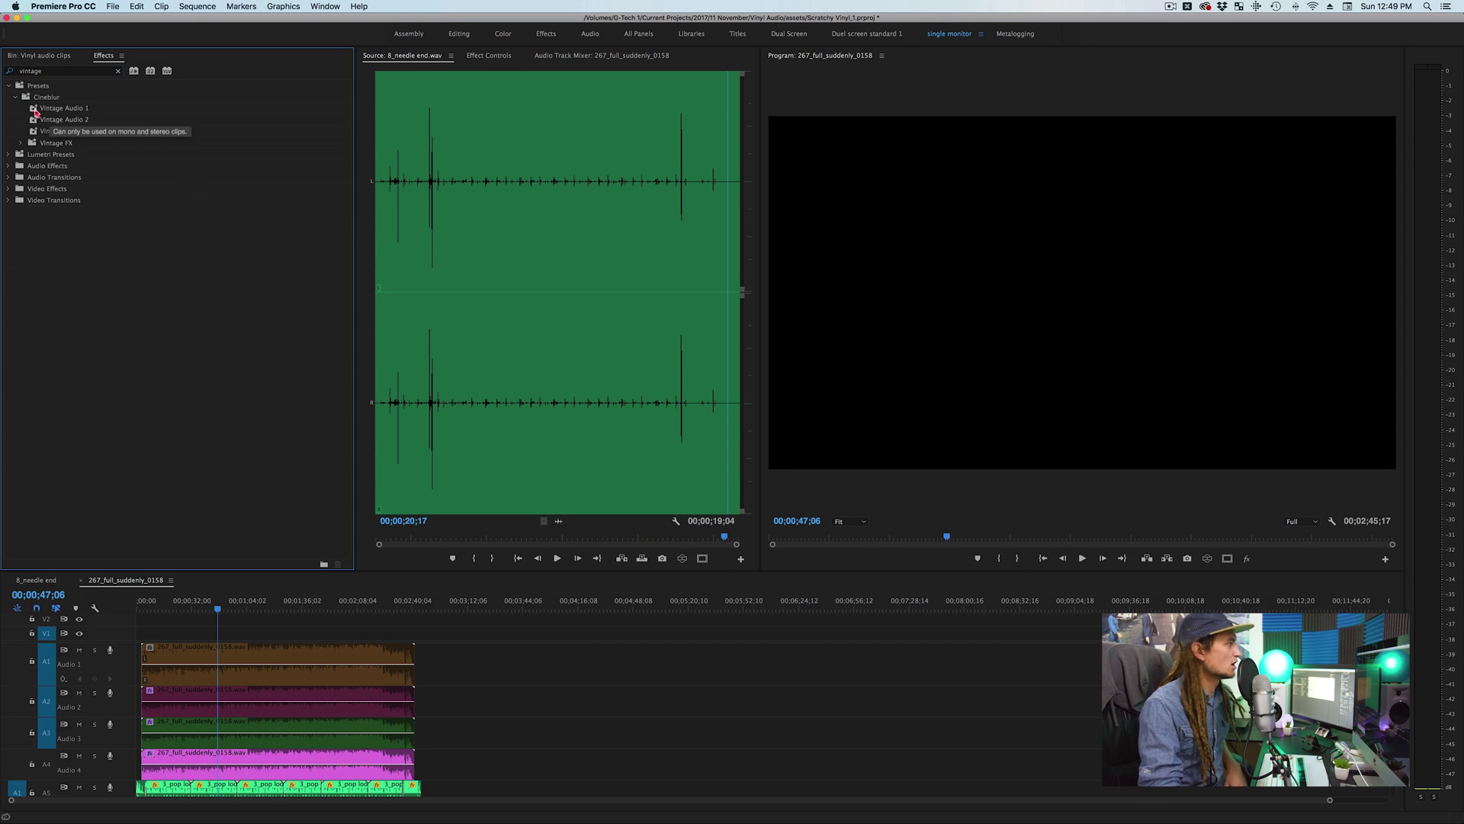
left_click(36, 112)
key("Down")
key("Down")
key("Up")
key("Up")
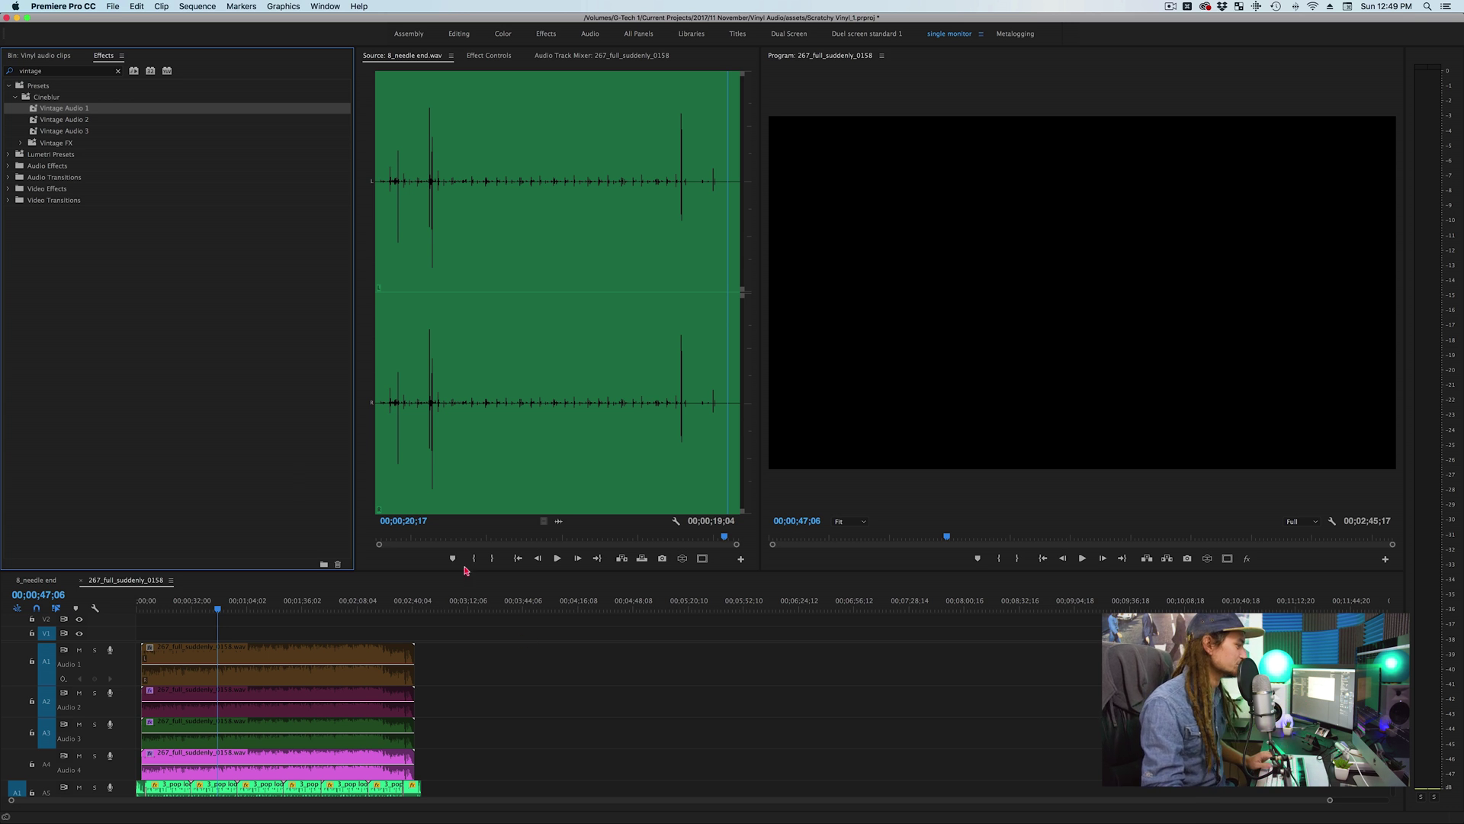
left_click(463, 682)
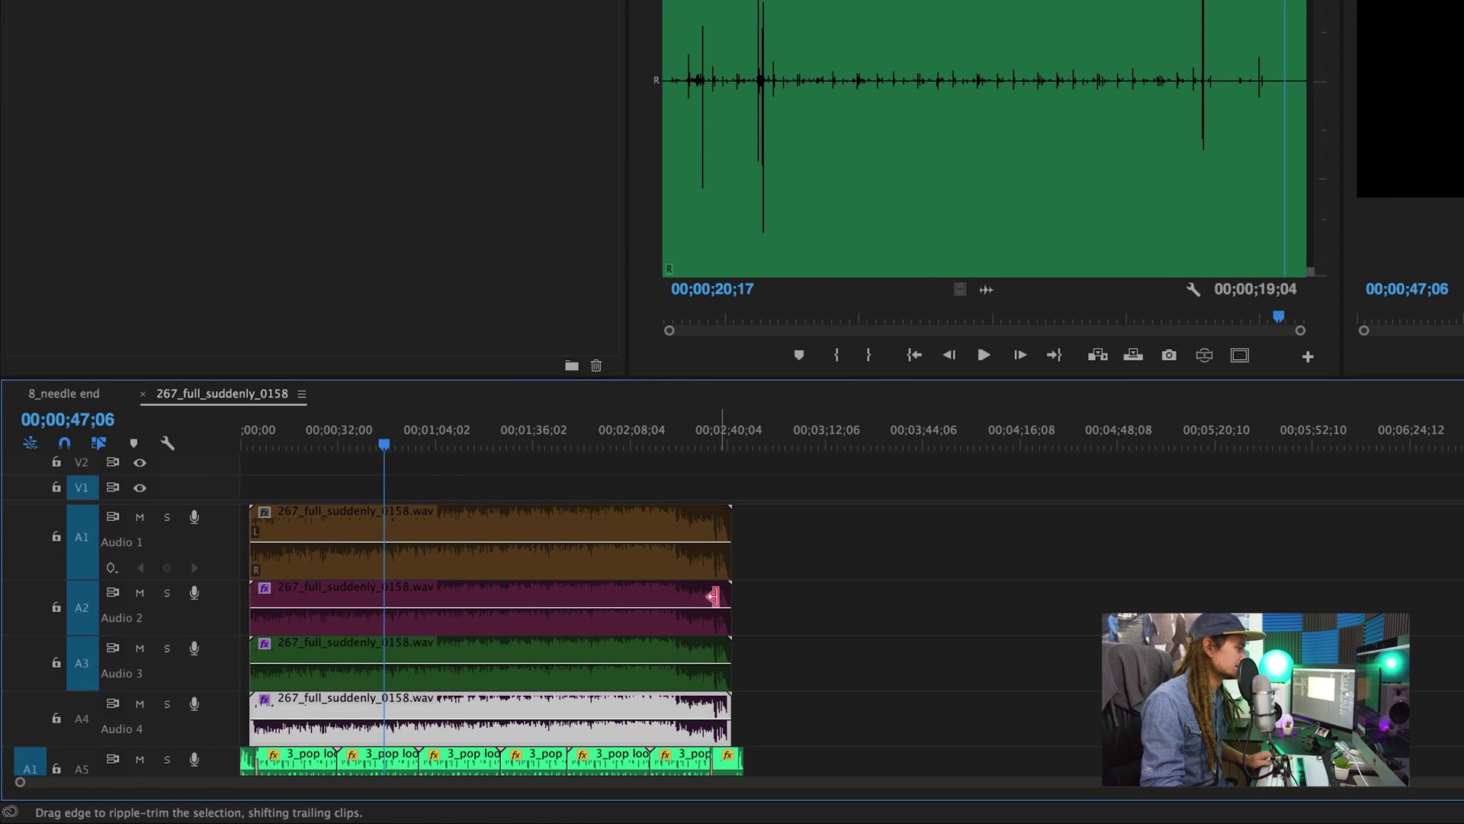
left_click(402, 698)
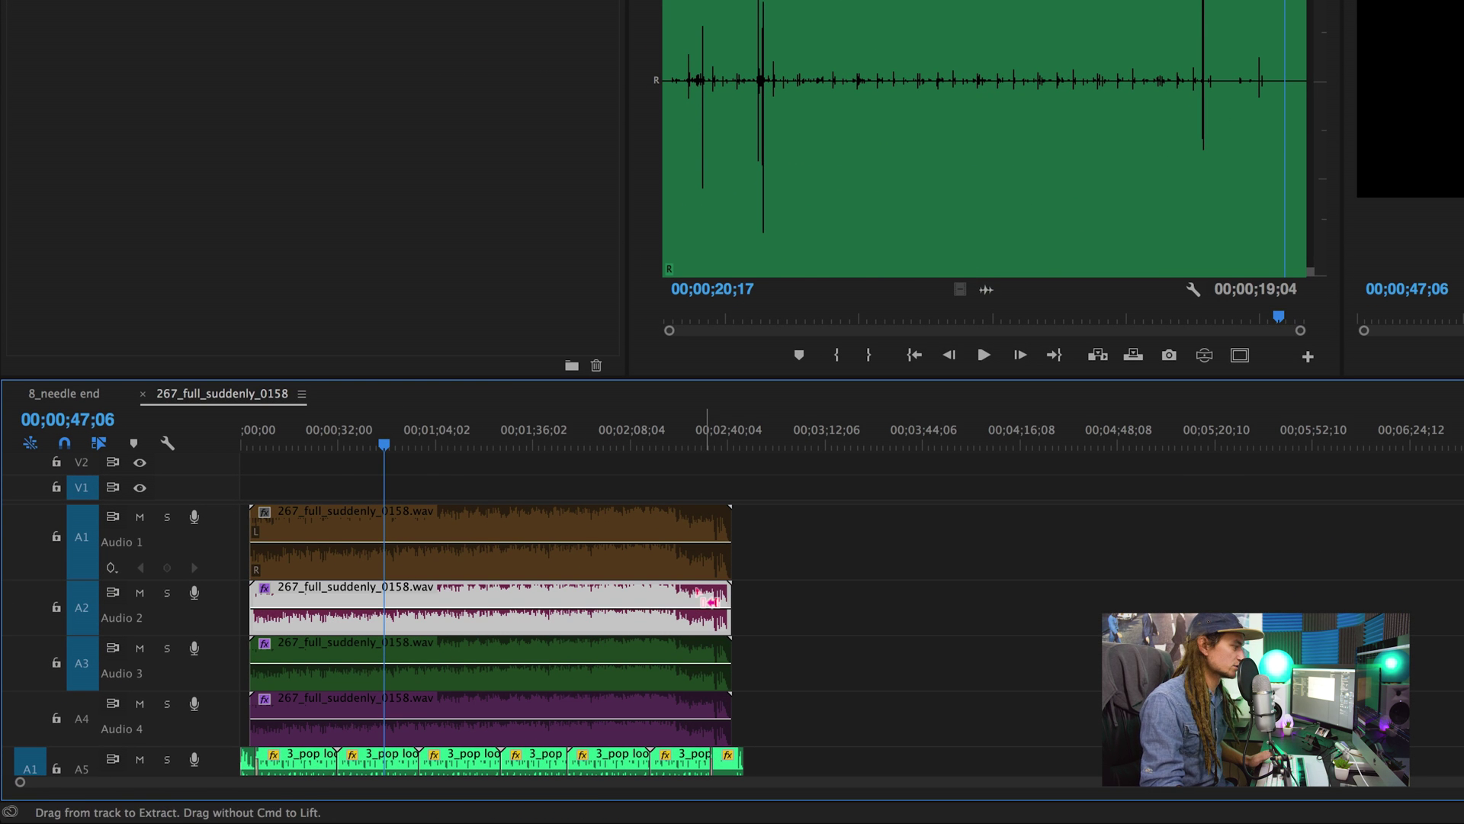
Rewind the playhead and compare the song copies on A1–A4, finishing with the Audio 2 clip selected
left_click_drag(385, 445, 252, 444)
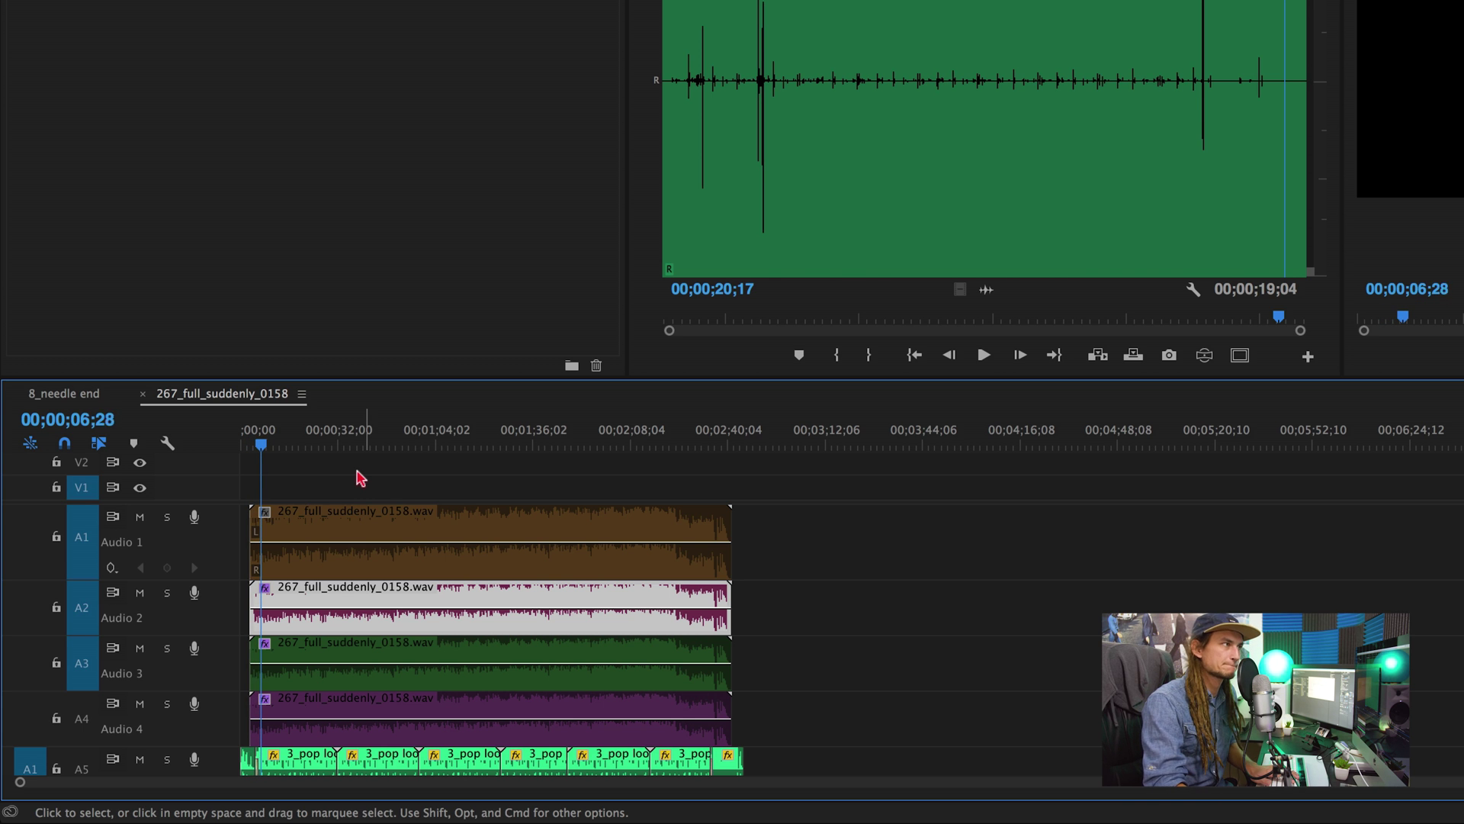
left_click_drag(386, 481, 419, 595)
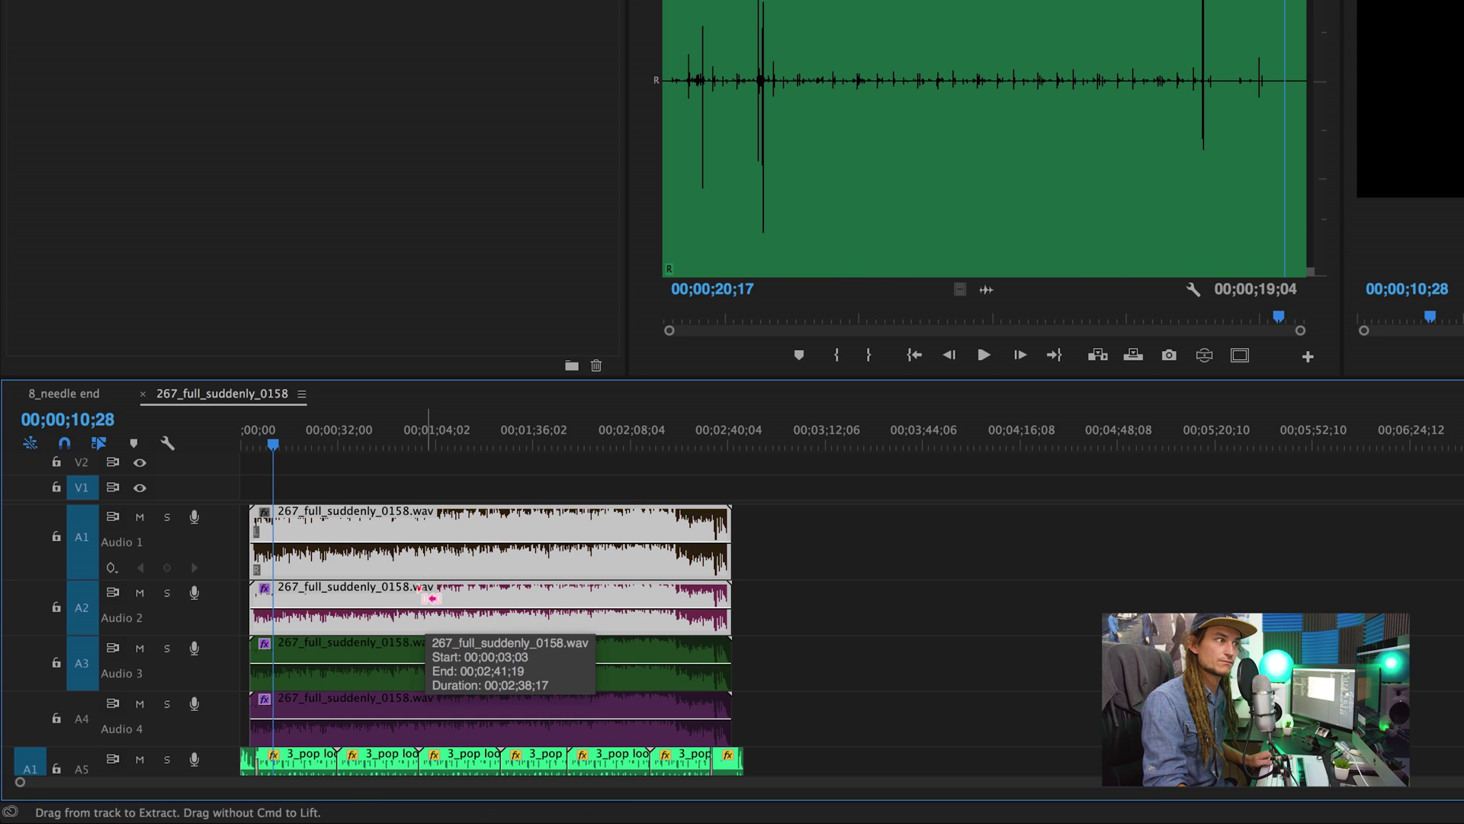
left_click(664, 661)
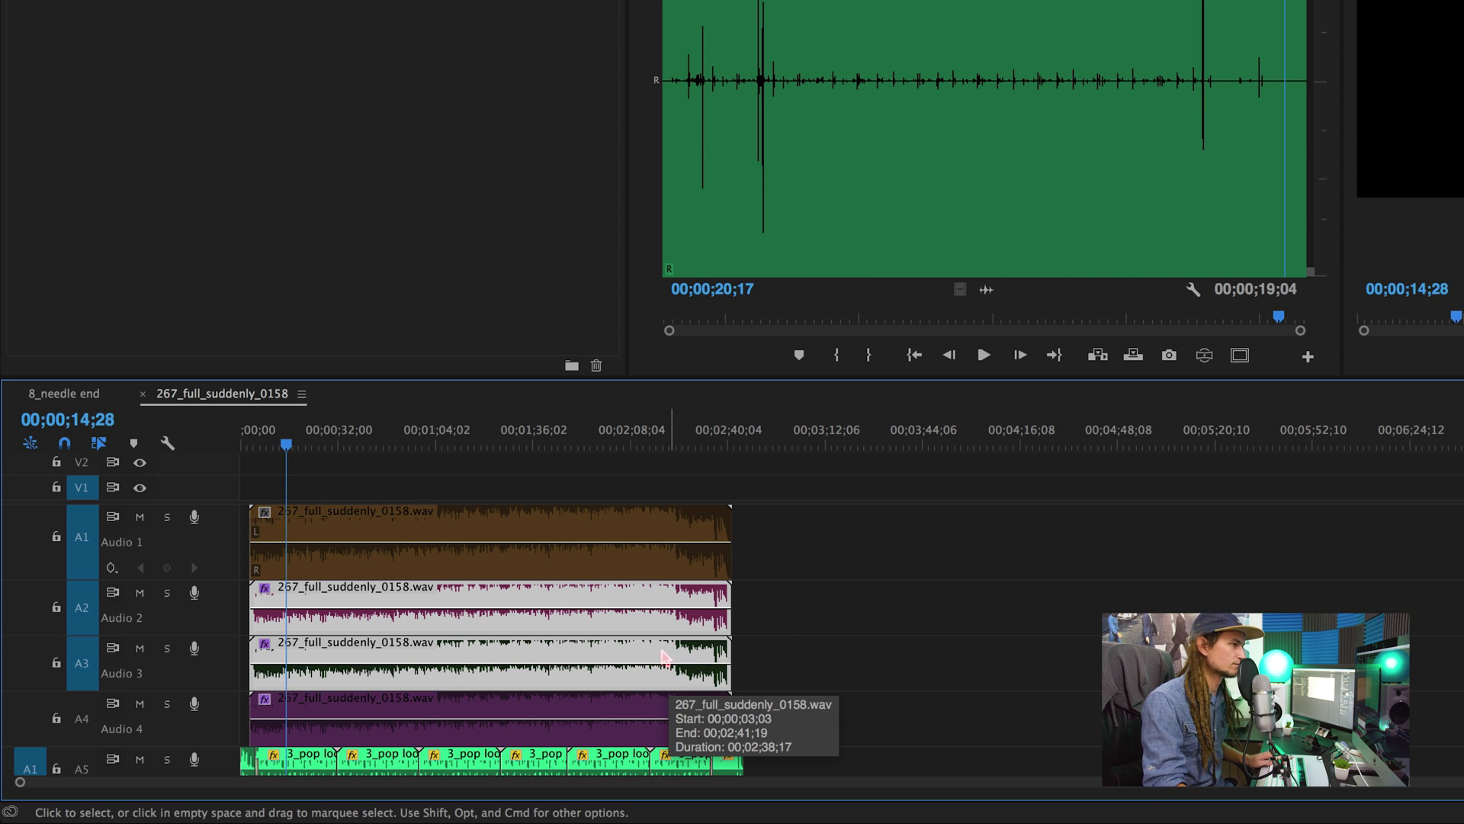
left_click_drag(664, 657, 663, 653)
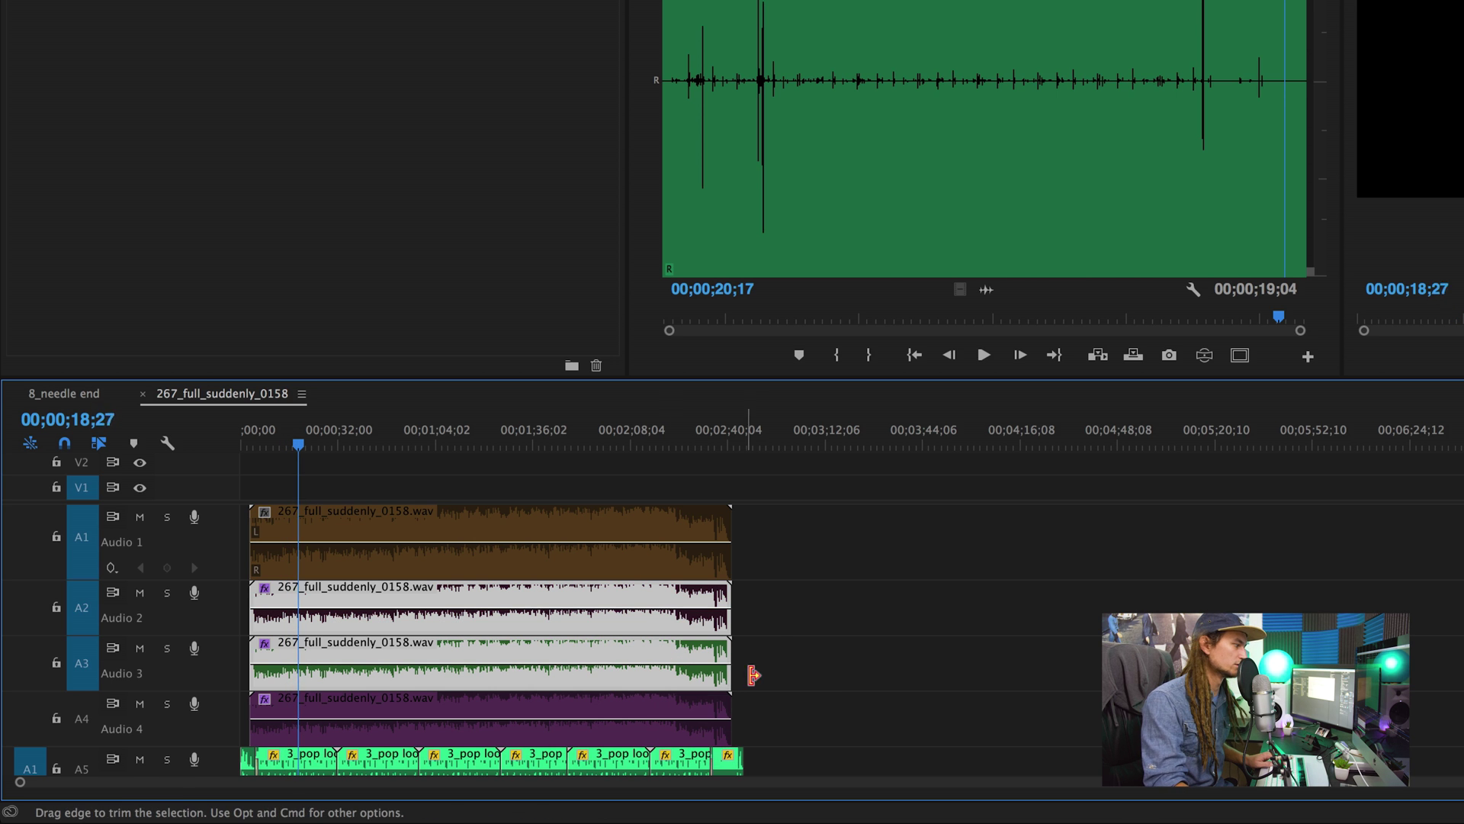
left_click(775, 653)
left_click_drag(775, 673, 679, 715)
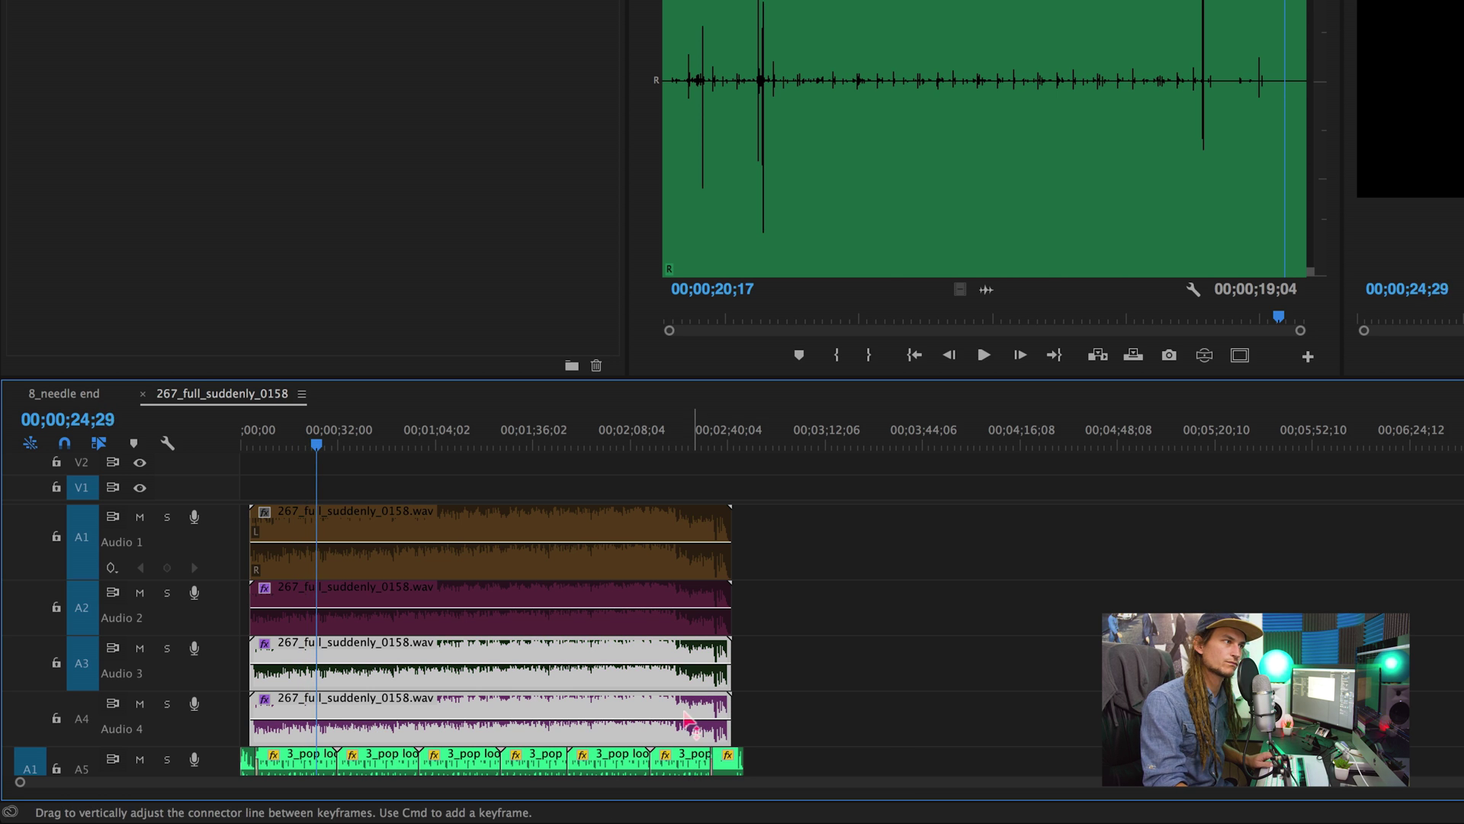
left_click(798, 677)
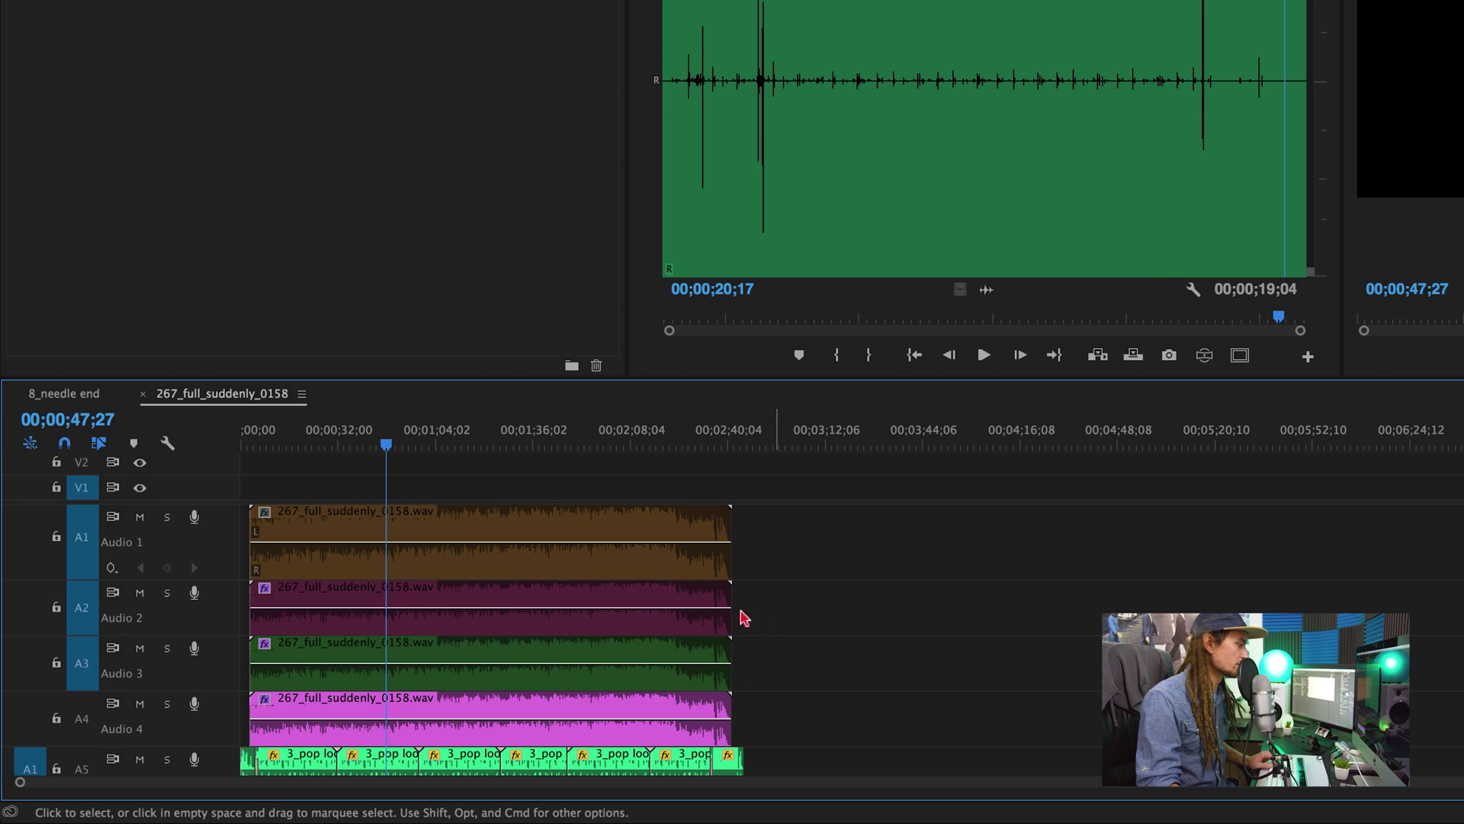
left_click(726, 614)
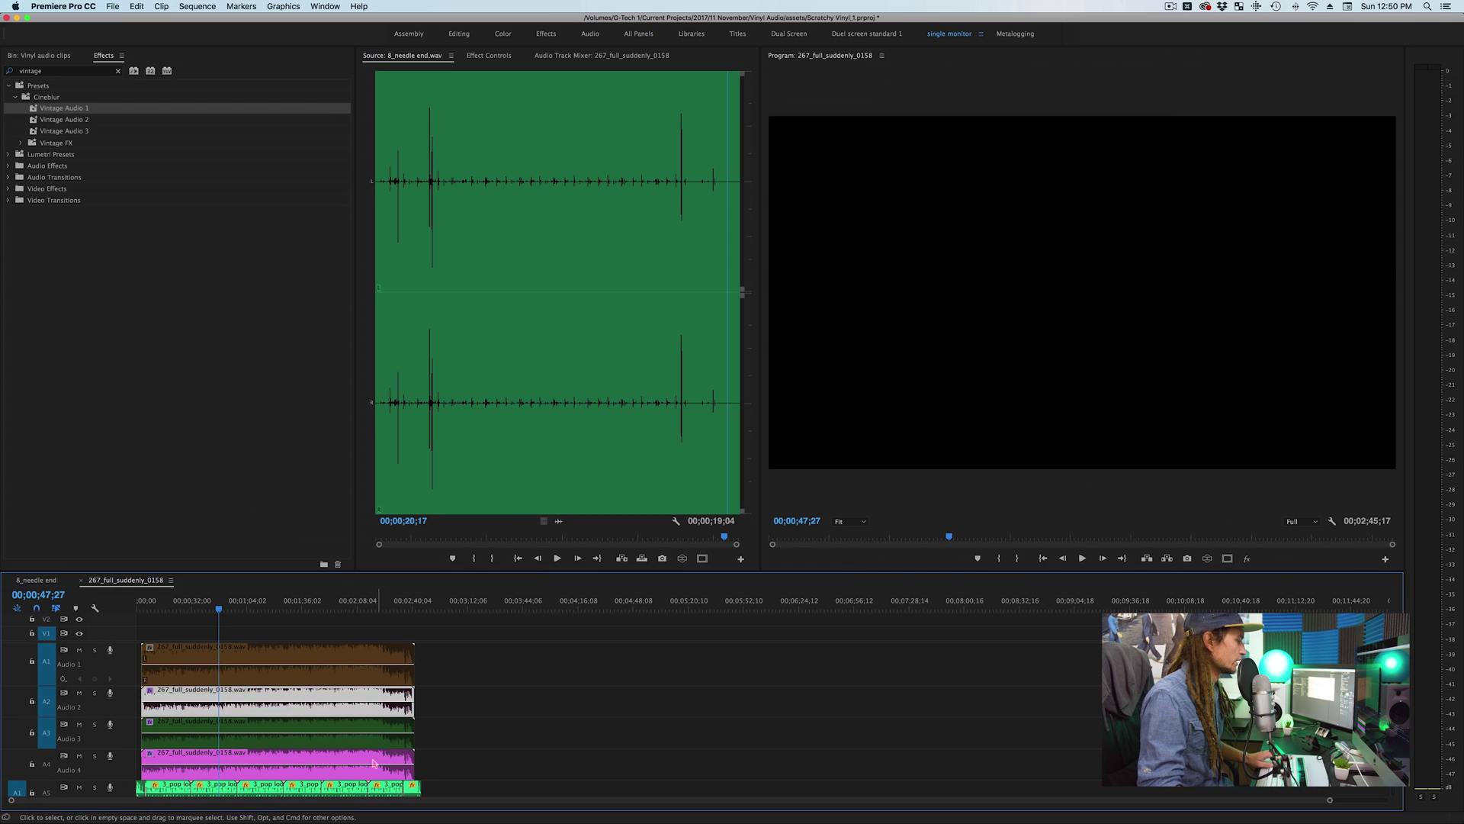
left_click(373, 763)
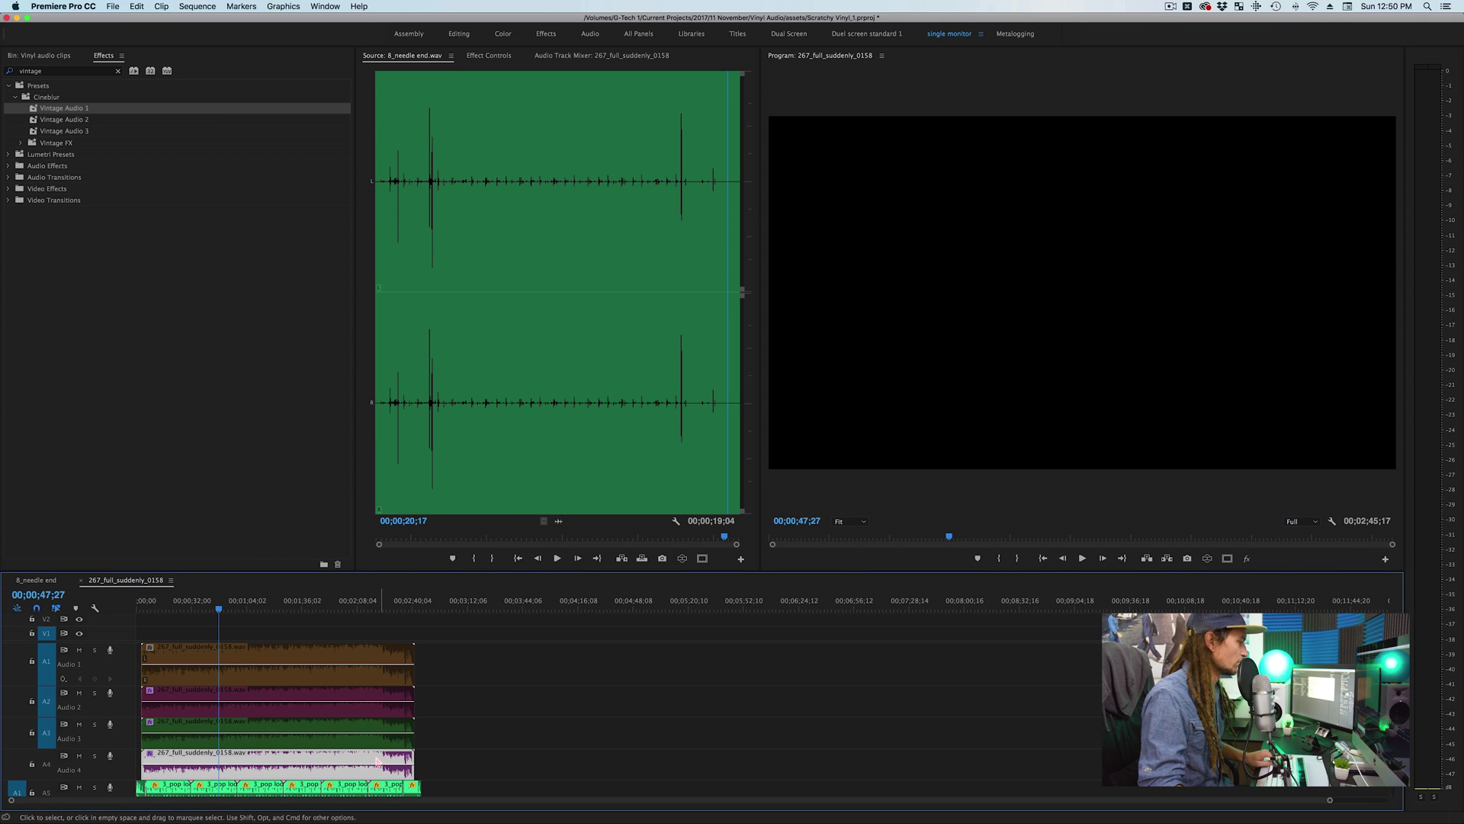
left_click(373, 701)
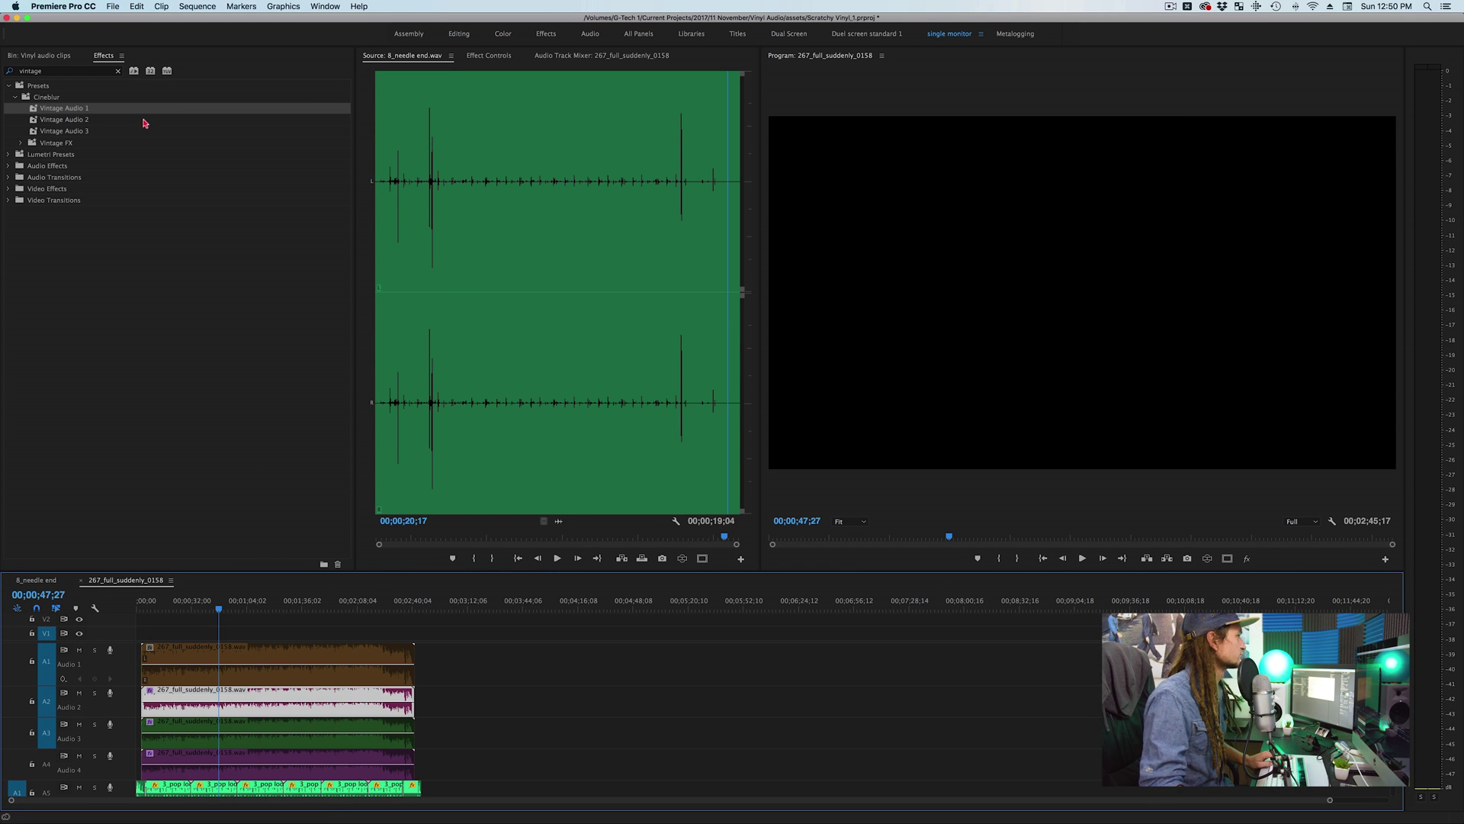
Open the Audio 2 copy's Parametric Equalizer and listen to its EQ curve
left_click(474, 55)
left_click(516, 175)
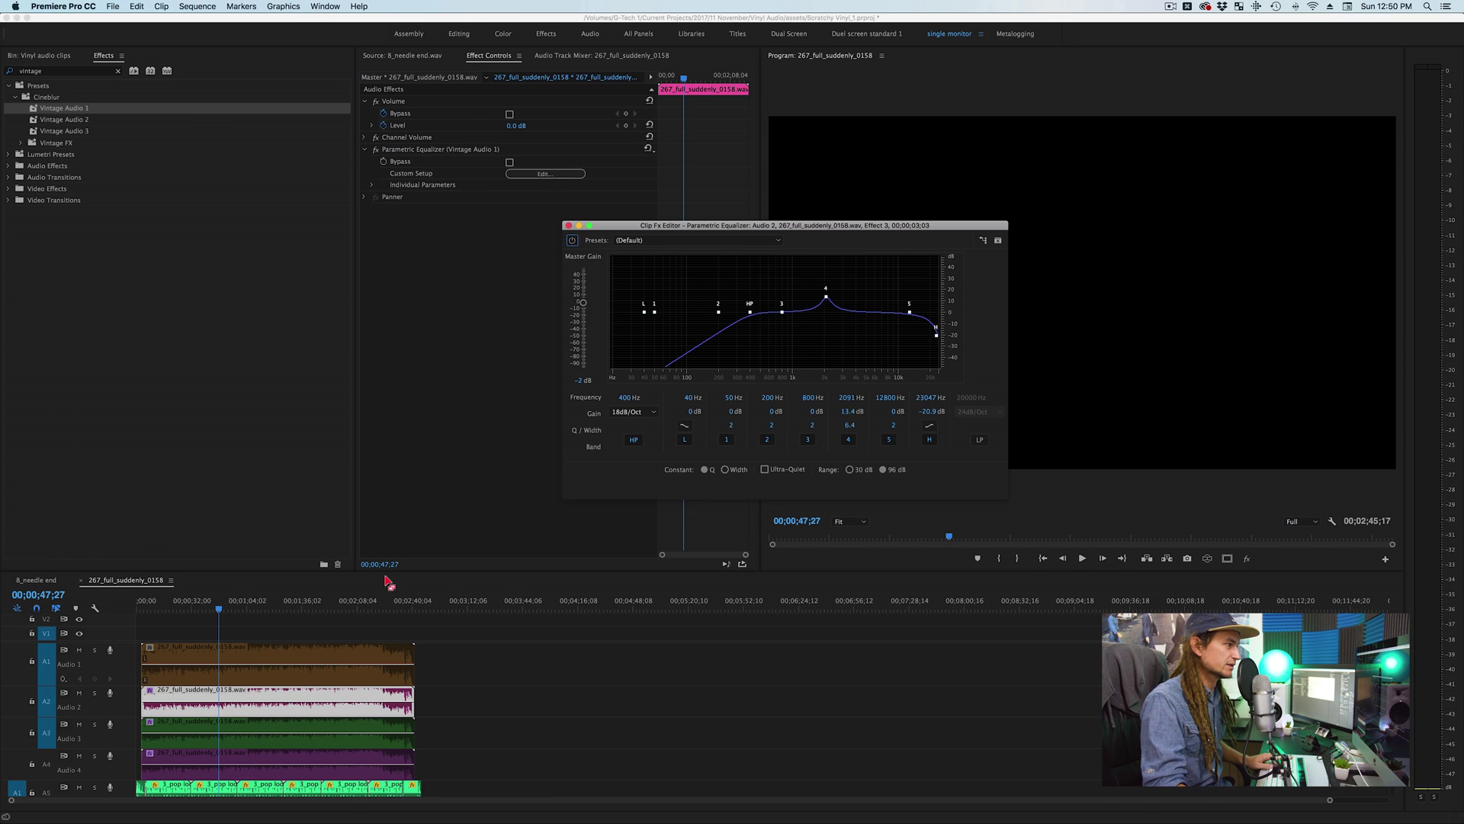
key("space")
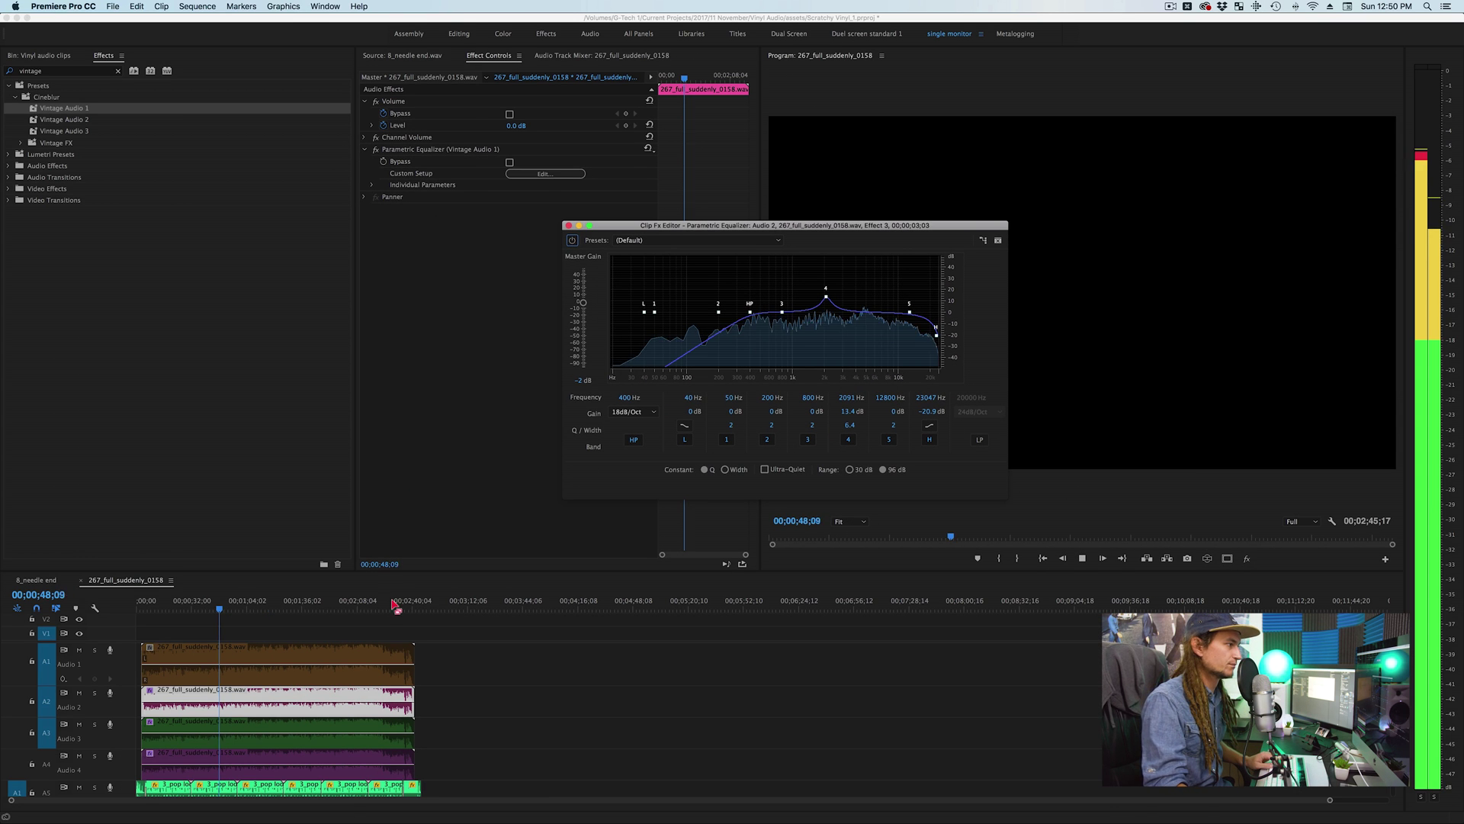
key("space")
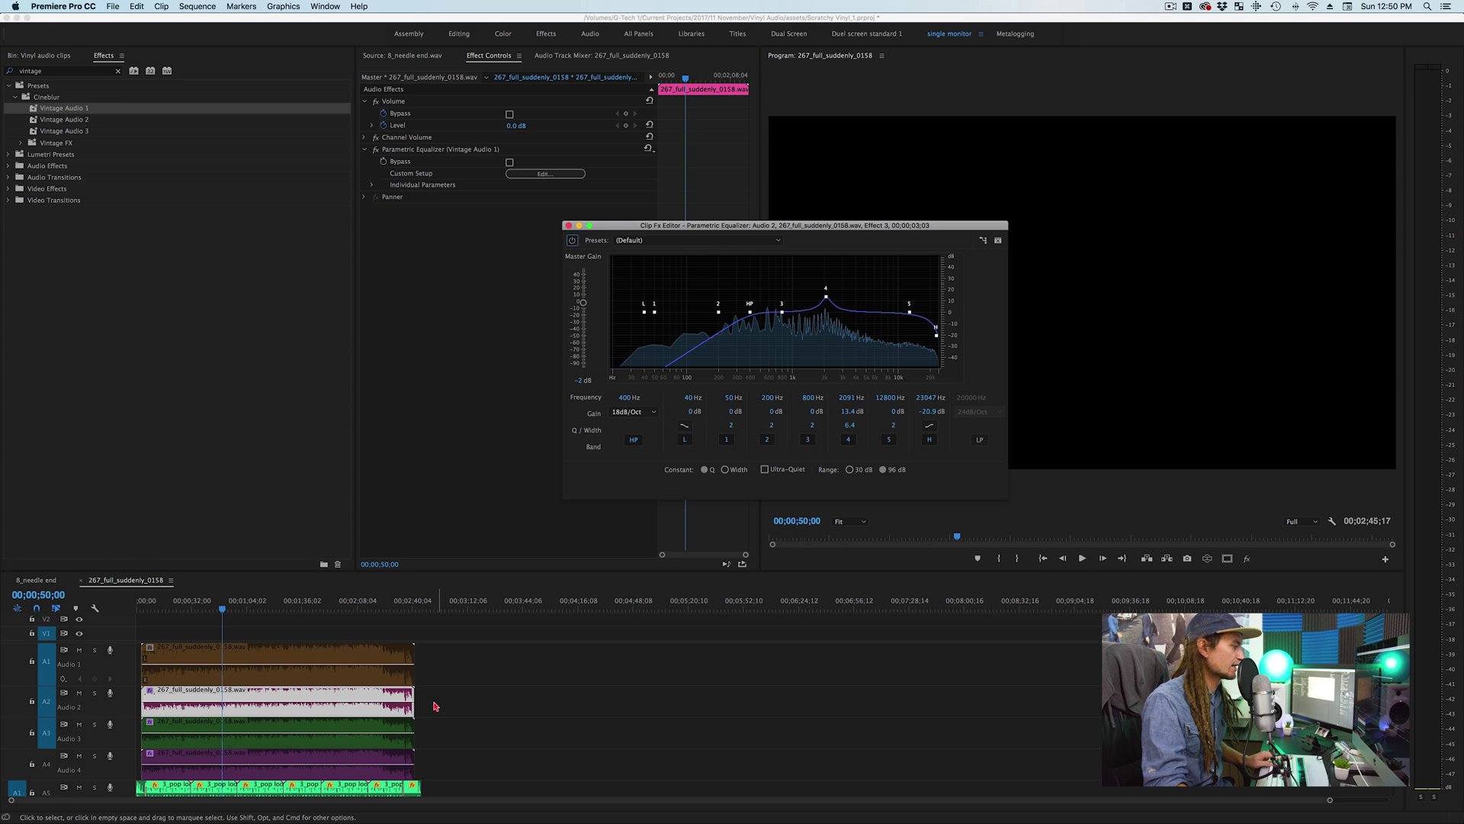
left_click(435, 707)
Open the Audio 3 copy's equalizer curve and watch its live spectrum during playback
left_click(390, 727)
left_click(390, 727)
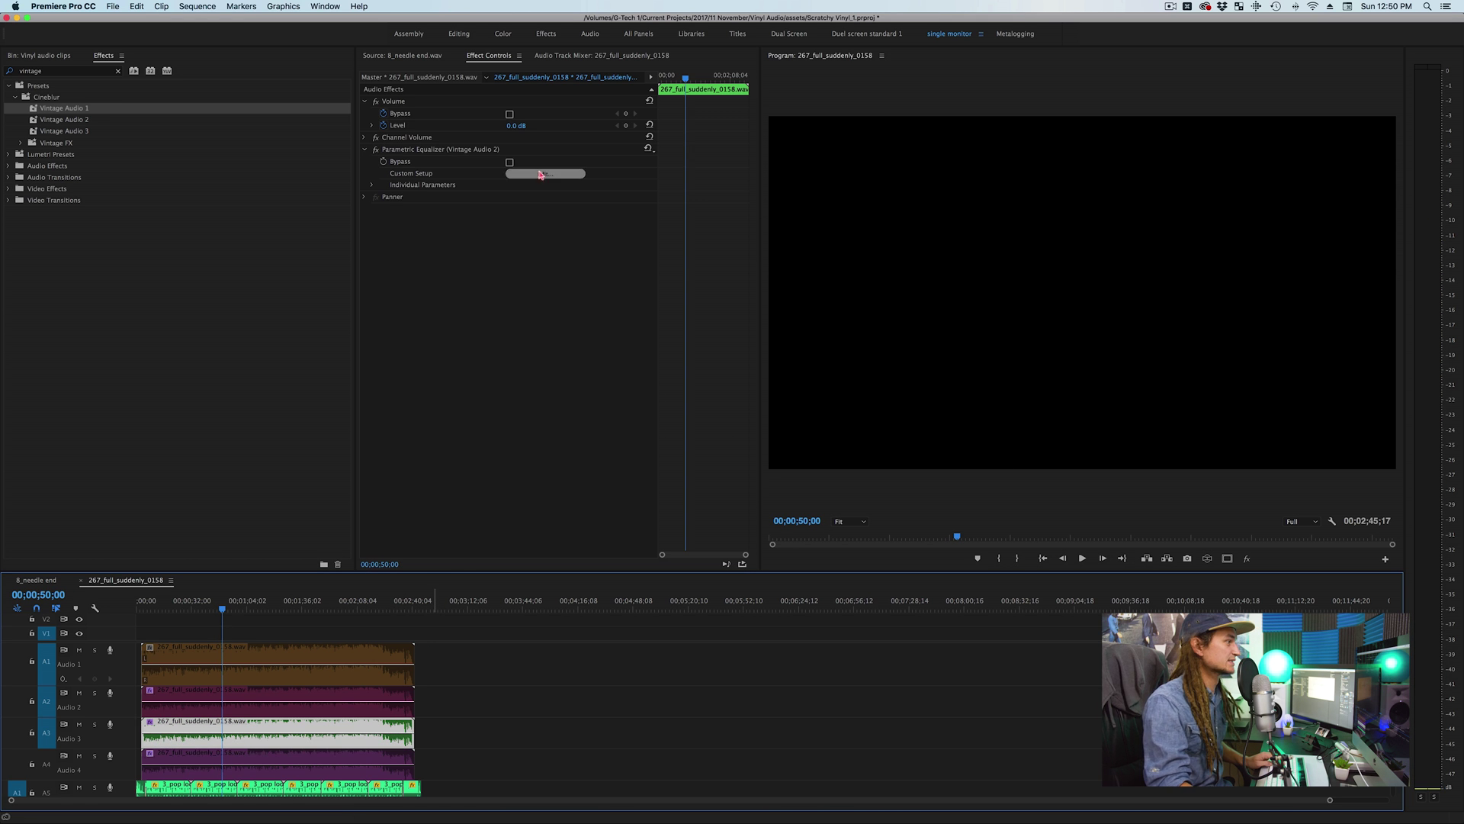
left_click(543, 173)
key("space")
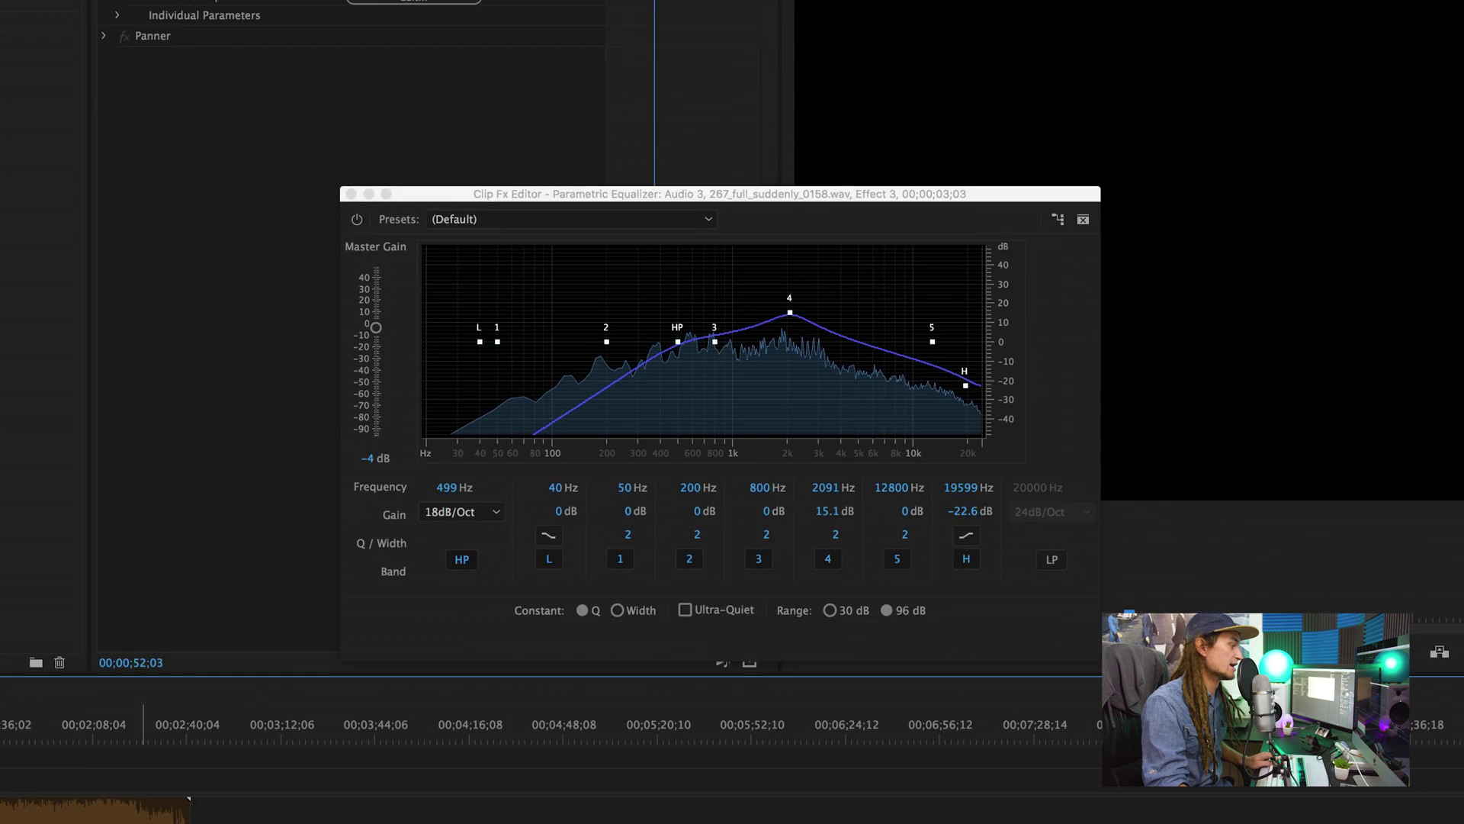
left_click(385, 762, "shift")
Open the Audio 4 copy's equalizer and play to watch its spectrum
left_click(410, 759)
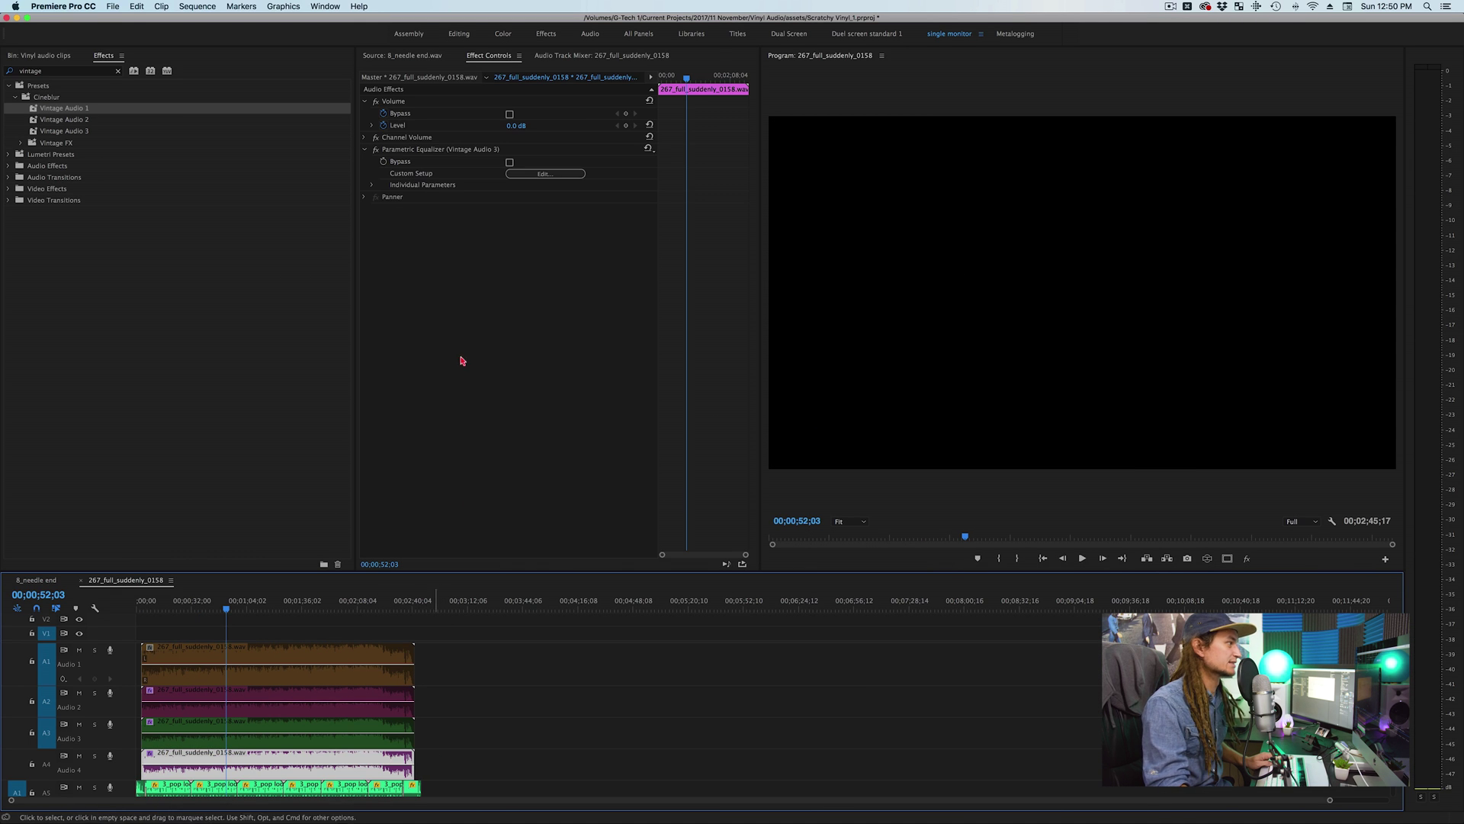
left_click(543, 174)
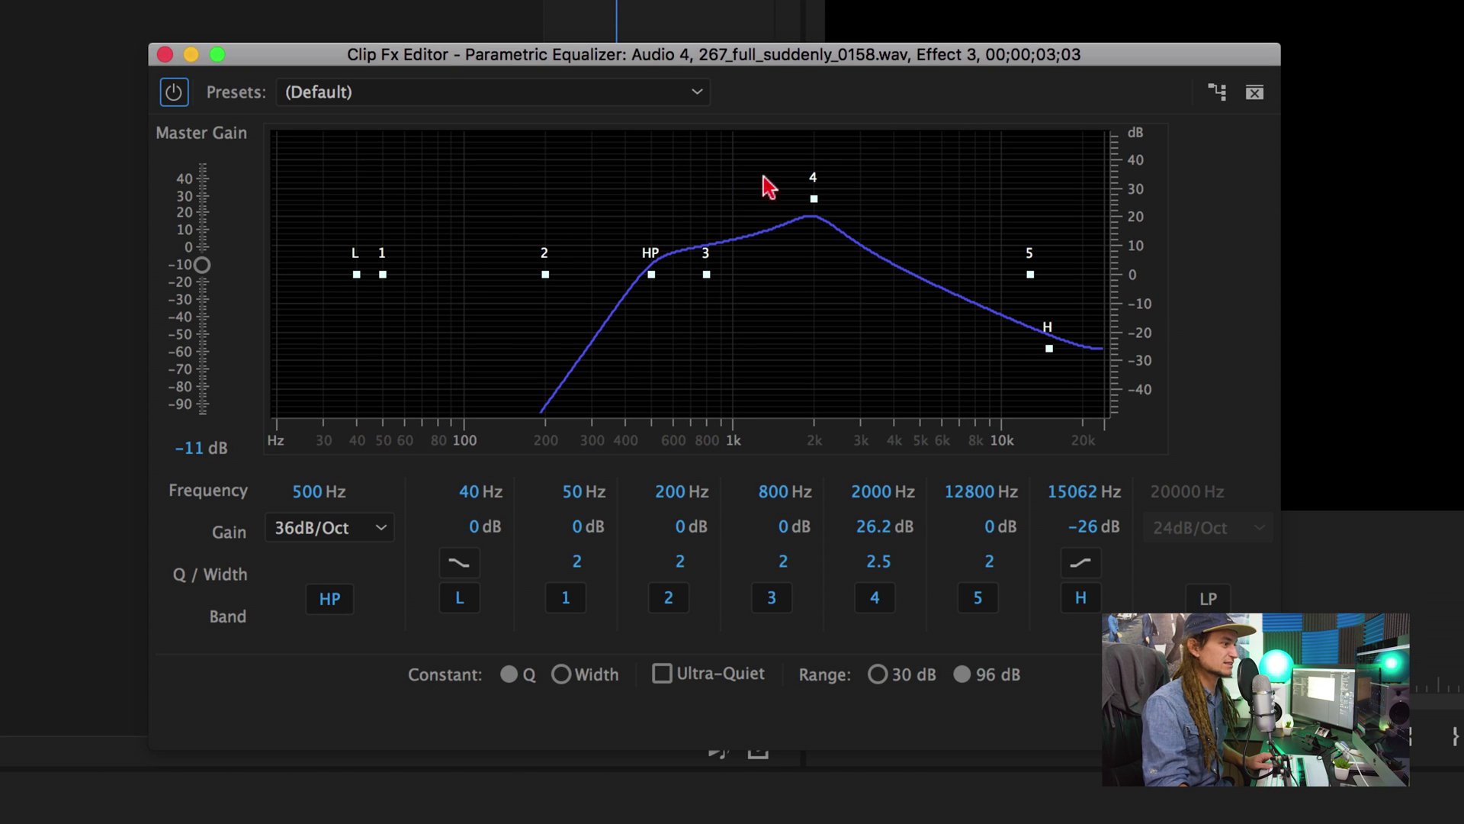
key("space")
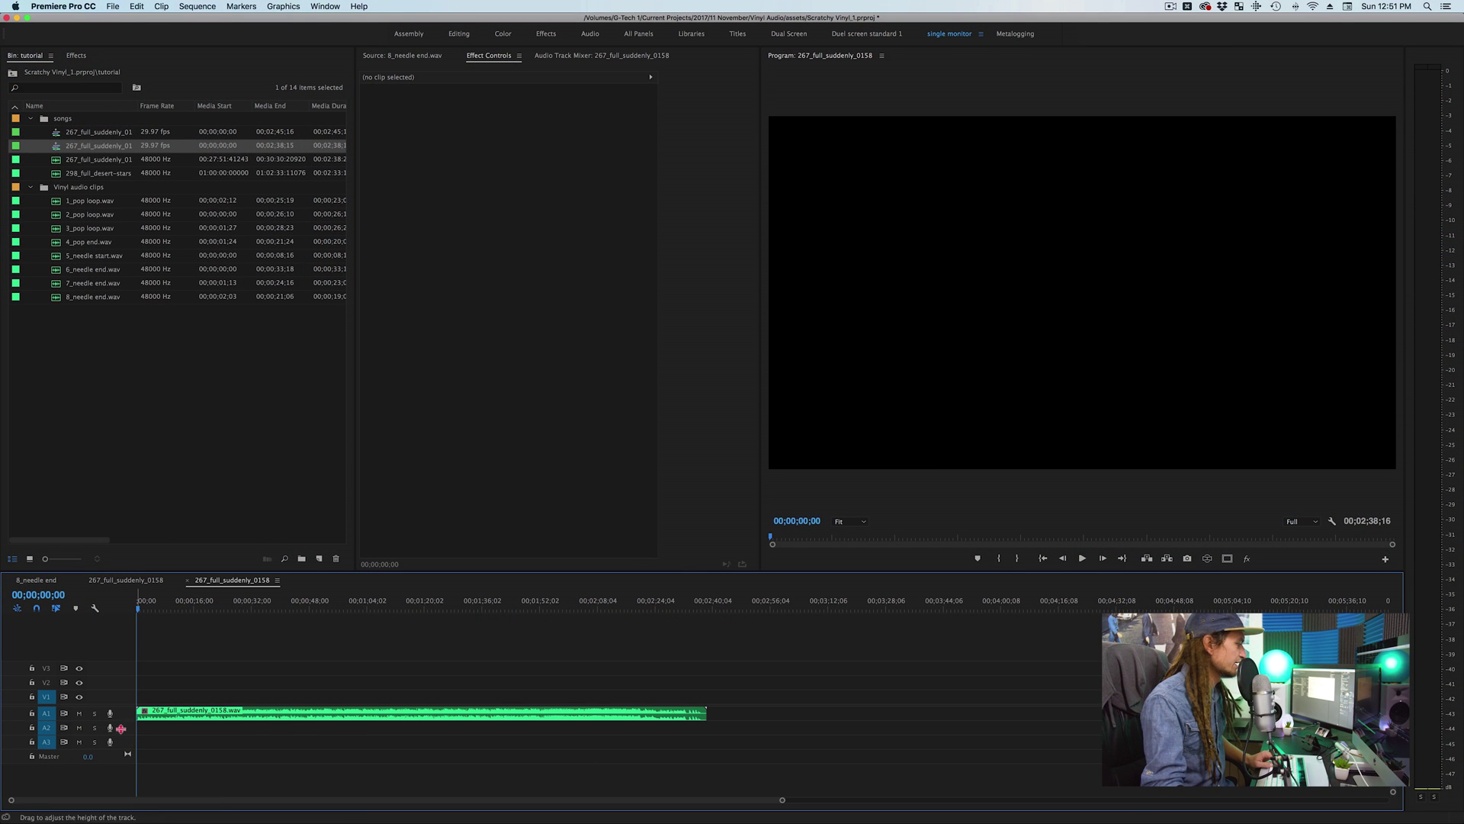
Expand the Audio 1 track and play the plain song from the start
double_click(105, 713)
key("space")
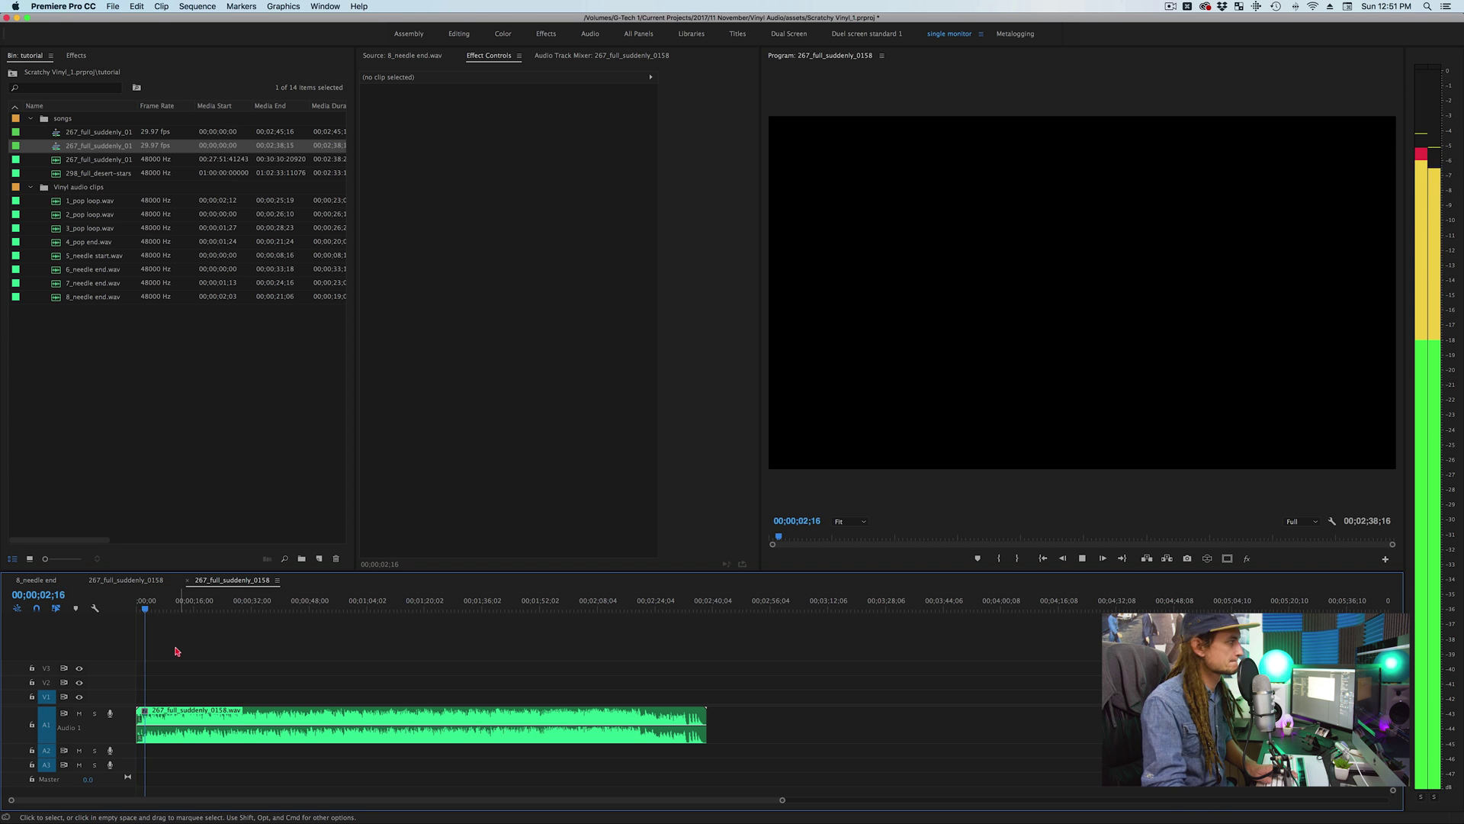
key("space")
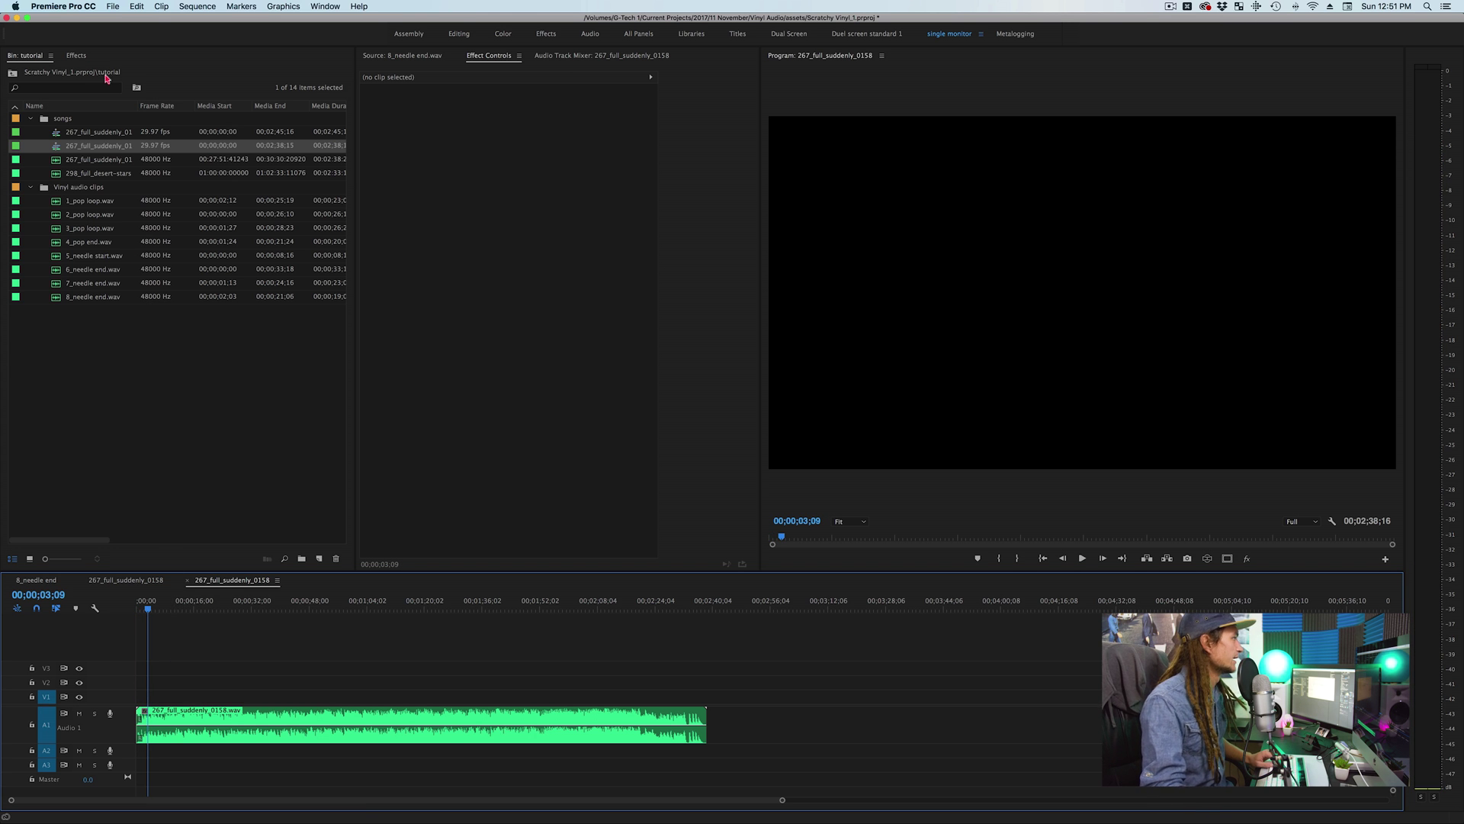
Apply the Vintage Audio 3 preset to the A1 song clip and play it back
left_click(77, 55)
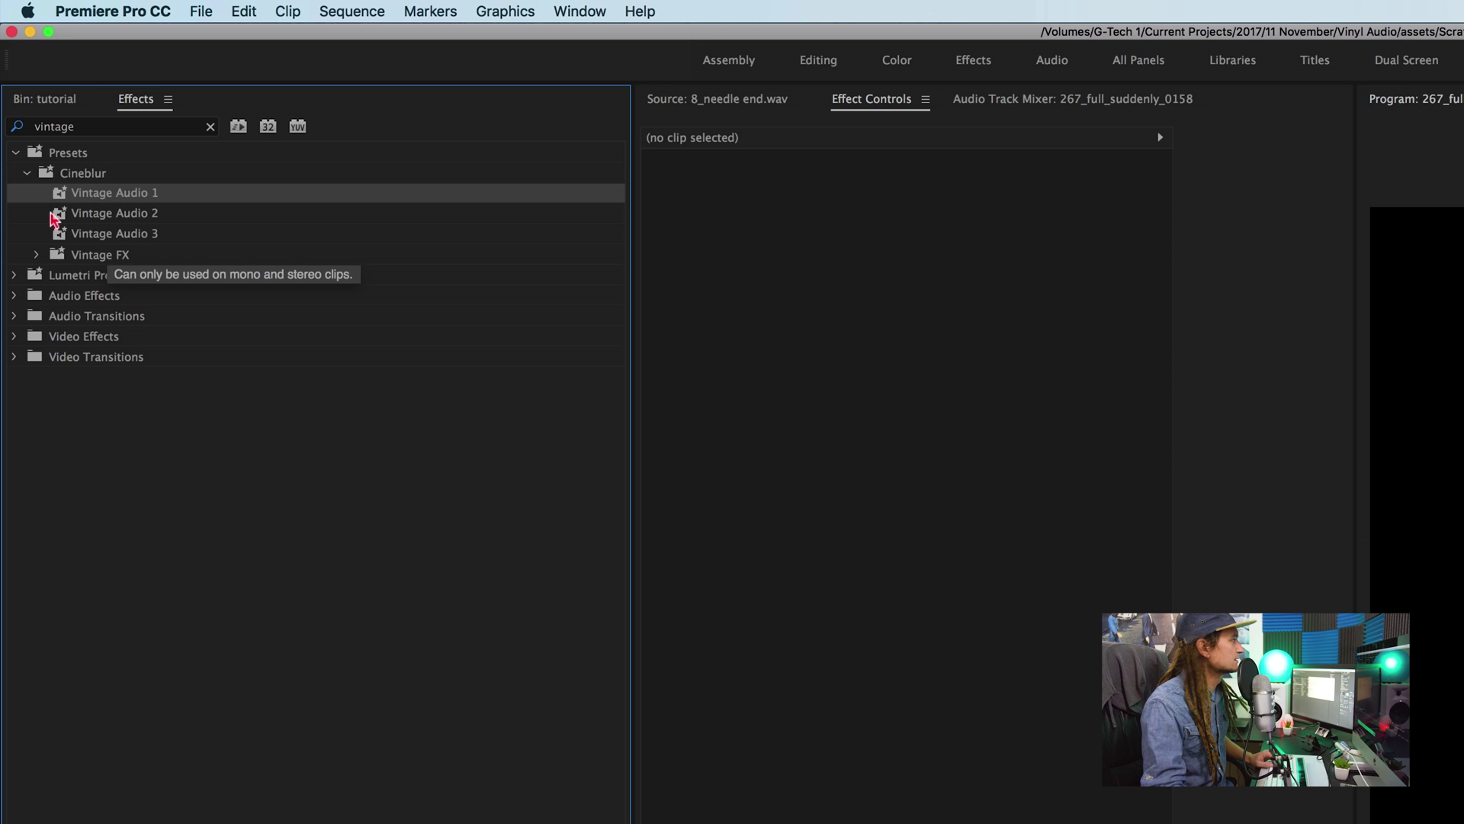
left_click(59, 233)
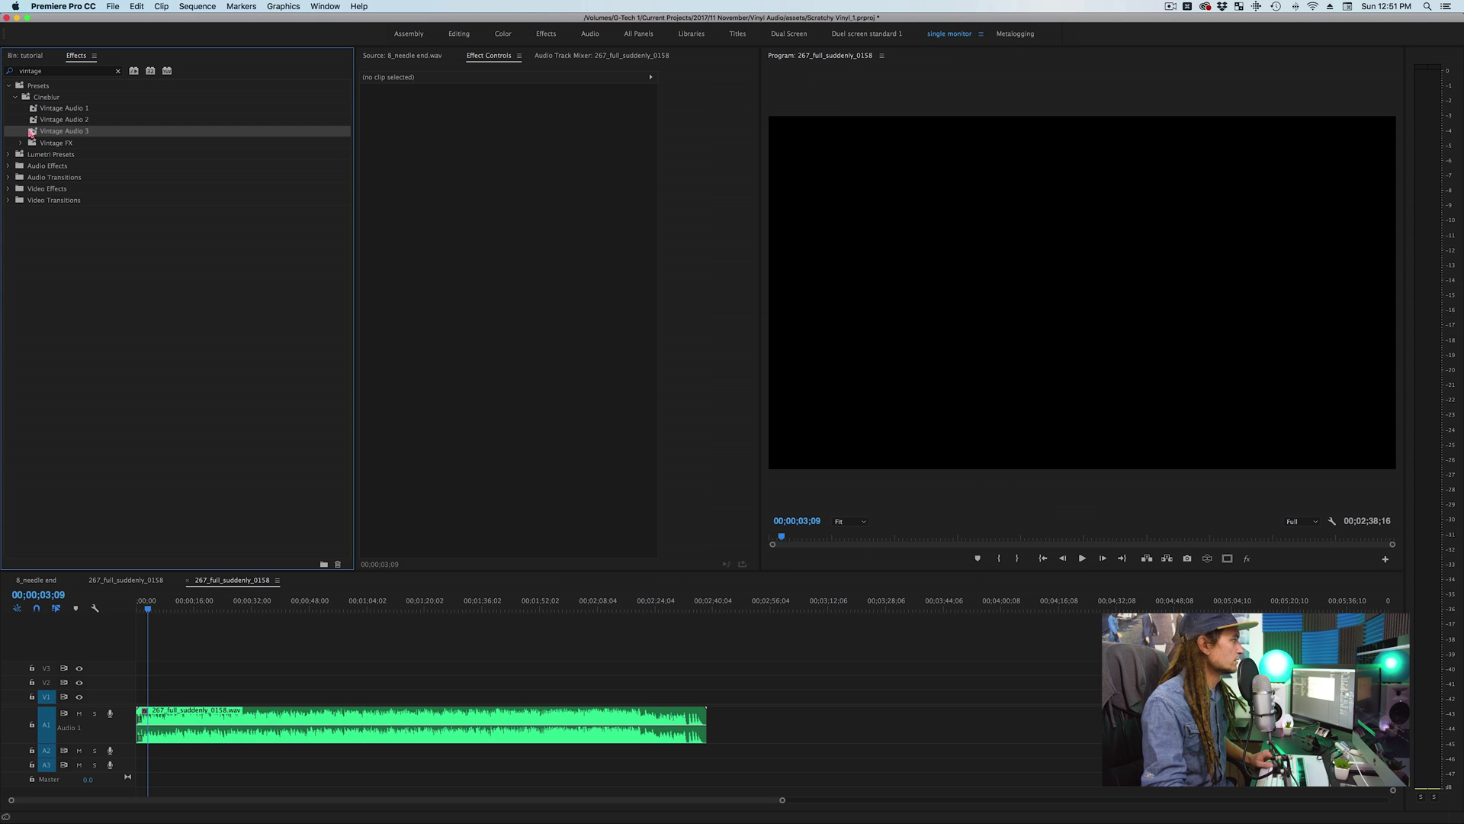
left_click_drag(180, 603, 191, 721)
key("space")
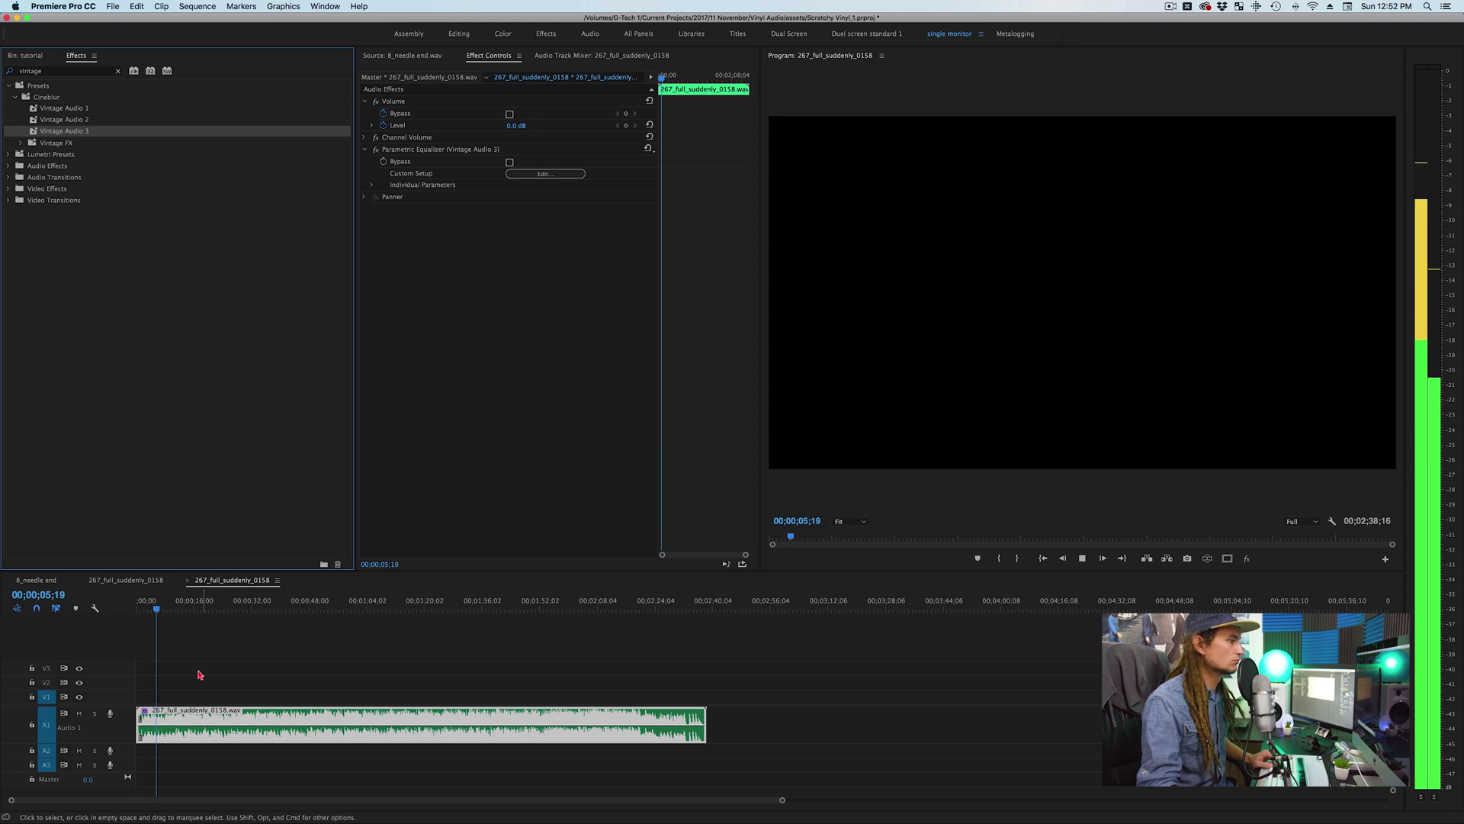
key("space")
left_click(183, 652)
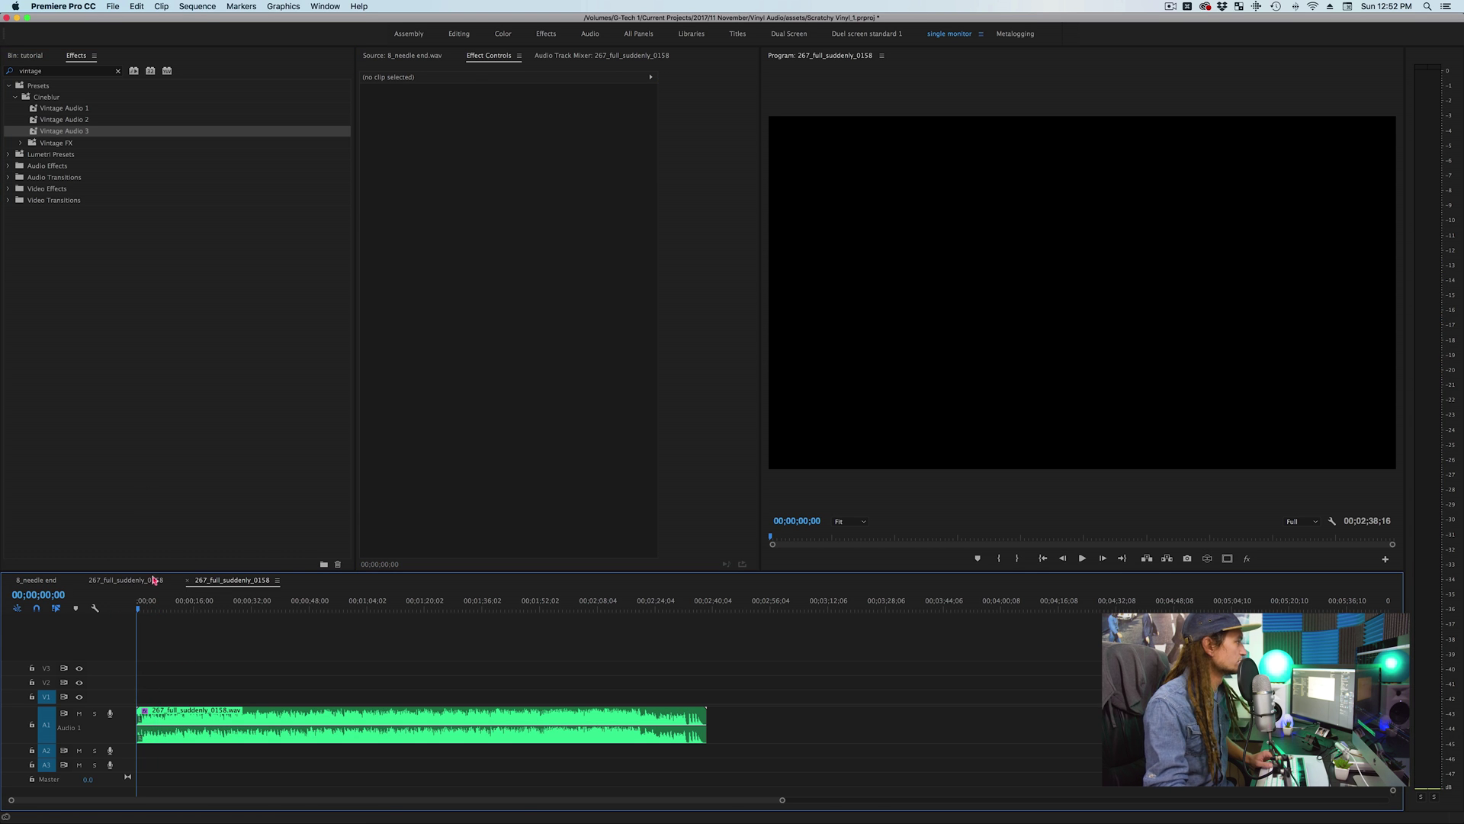
left_click(28, 57)
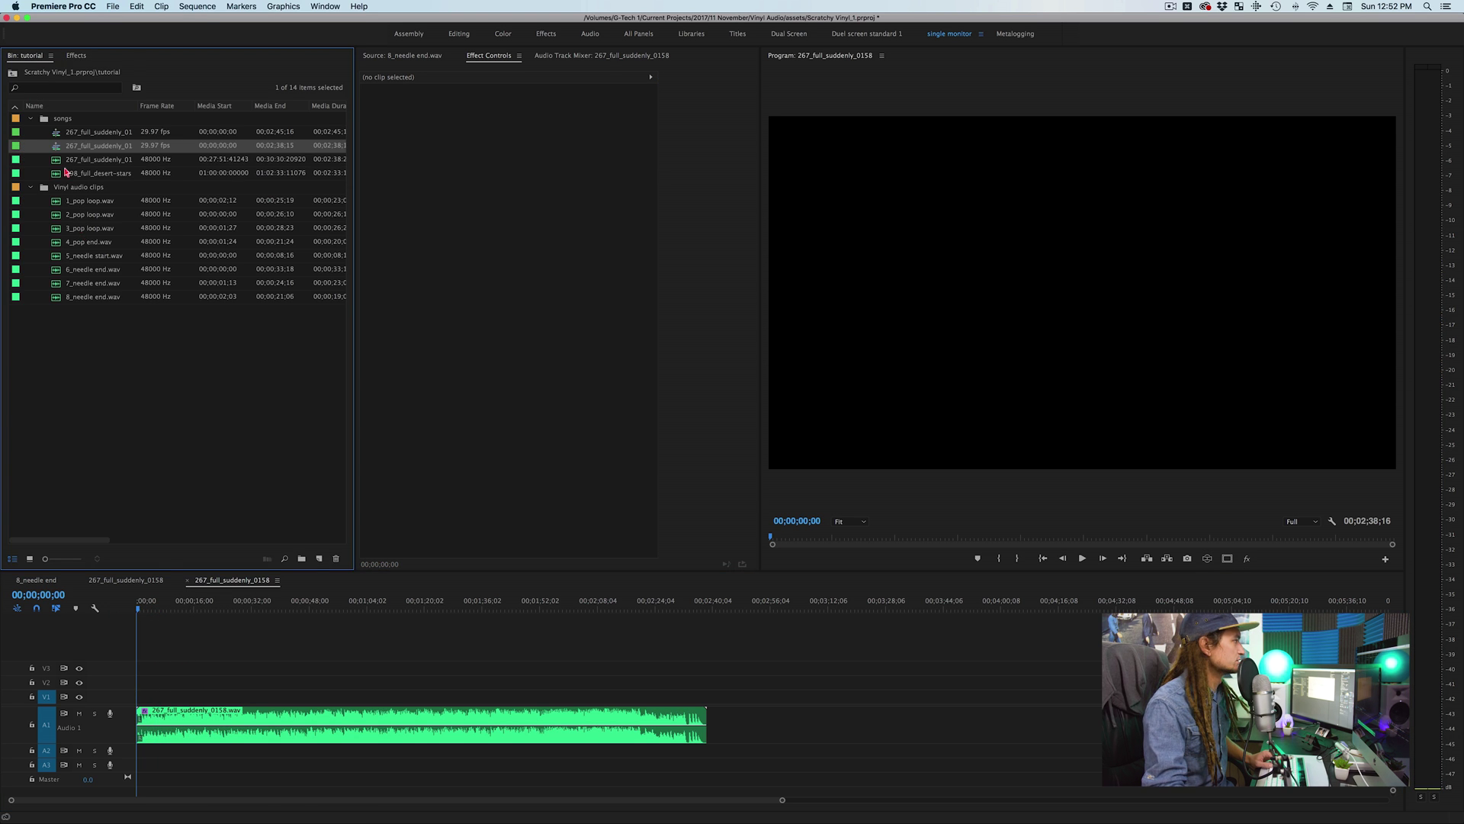
Load 5_needle start.wav from the Vinyl audio clips bin, clear its marks and preview it
left_click(55, 202)
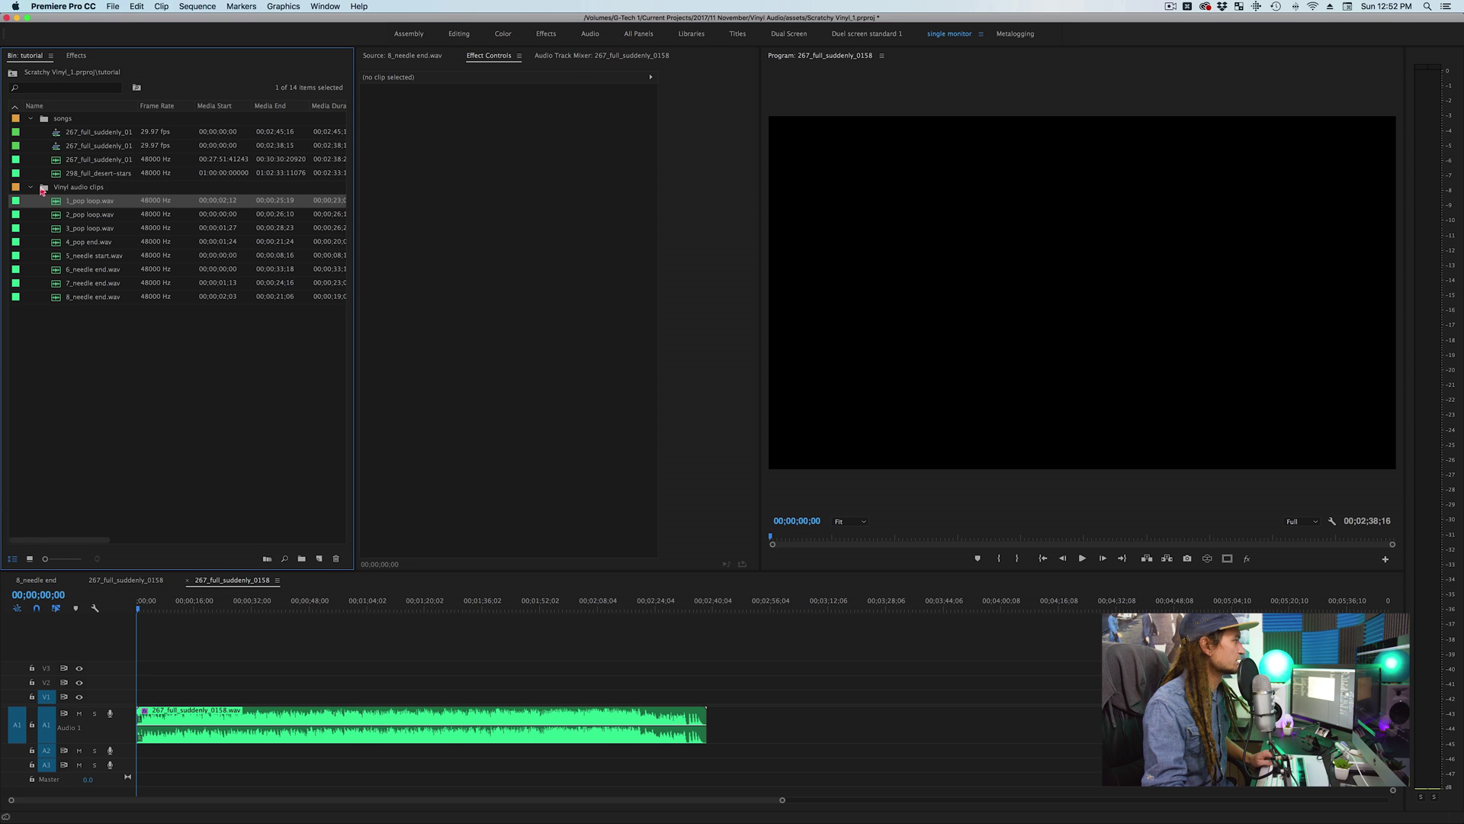
double_click(84, 189)
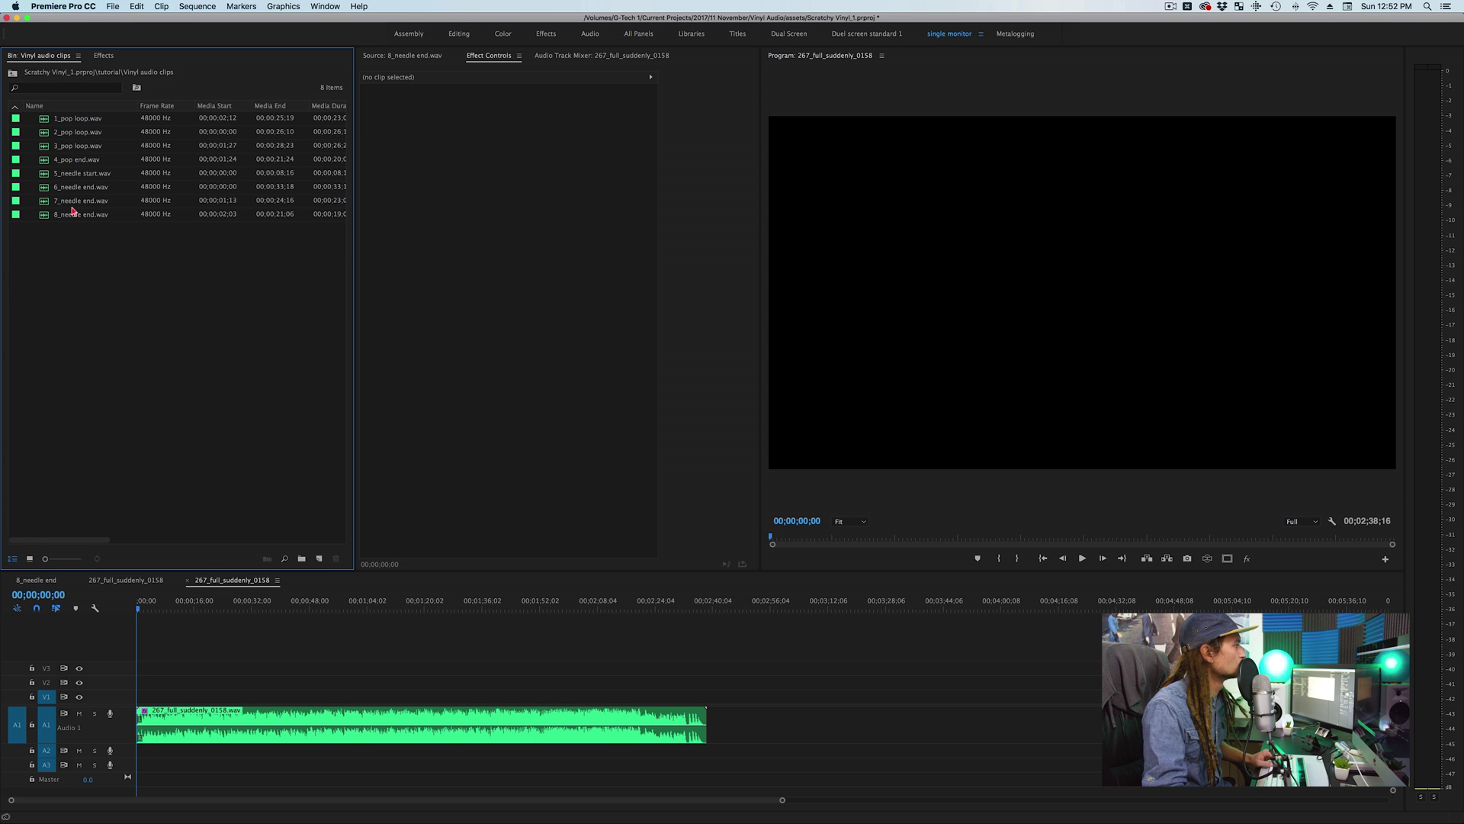
double_click(52, 174)
key("space")
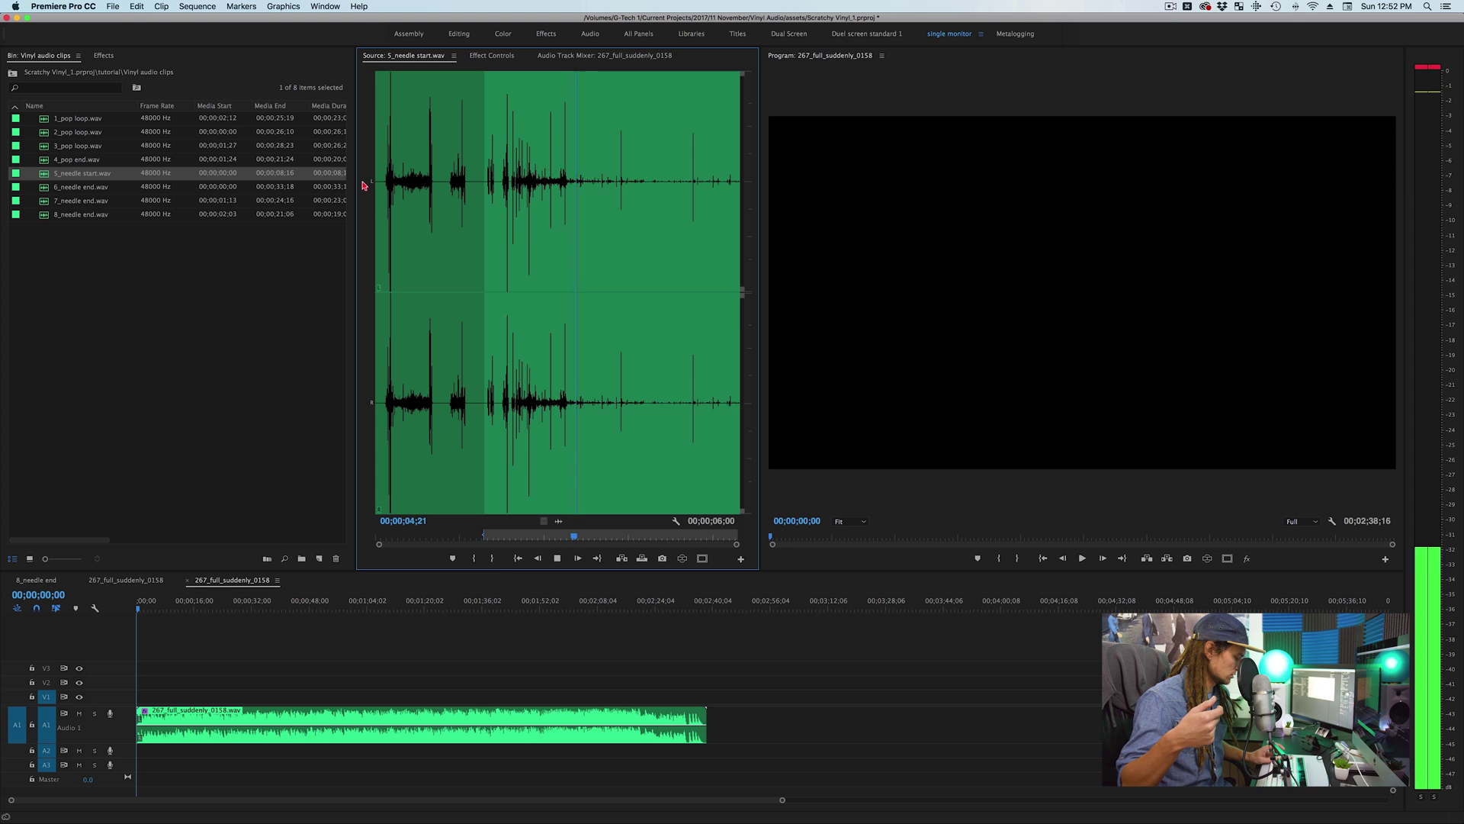
key("alt+x")
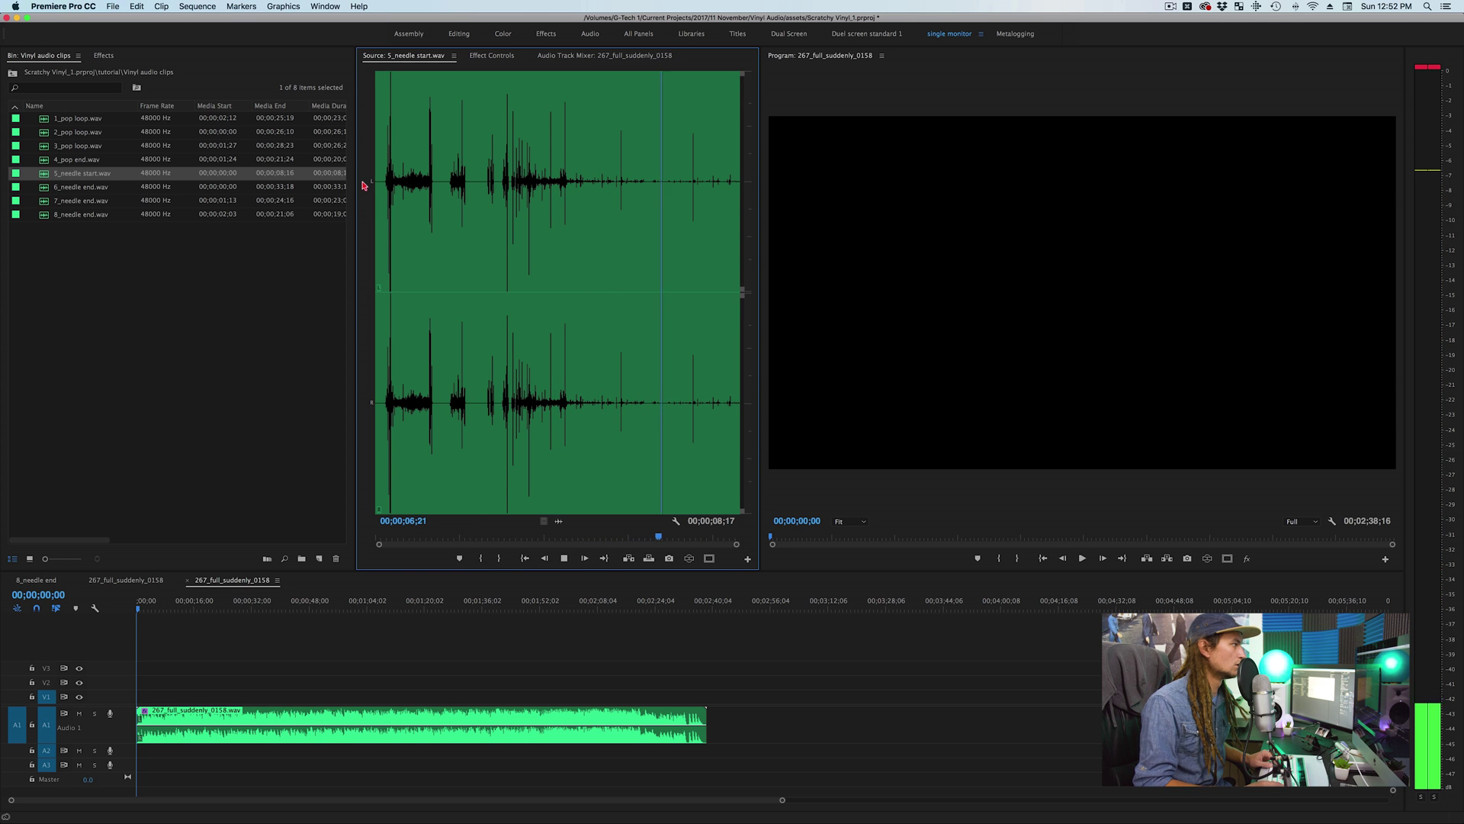
key("space")
key("Home")
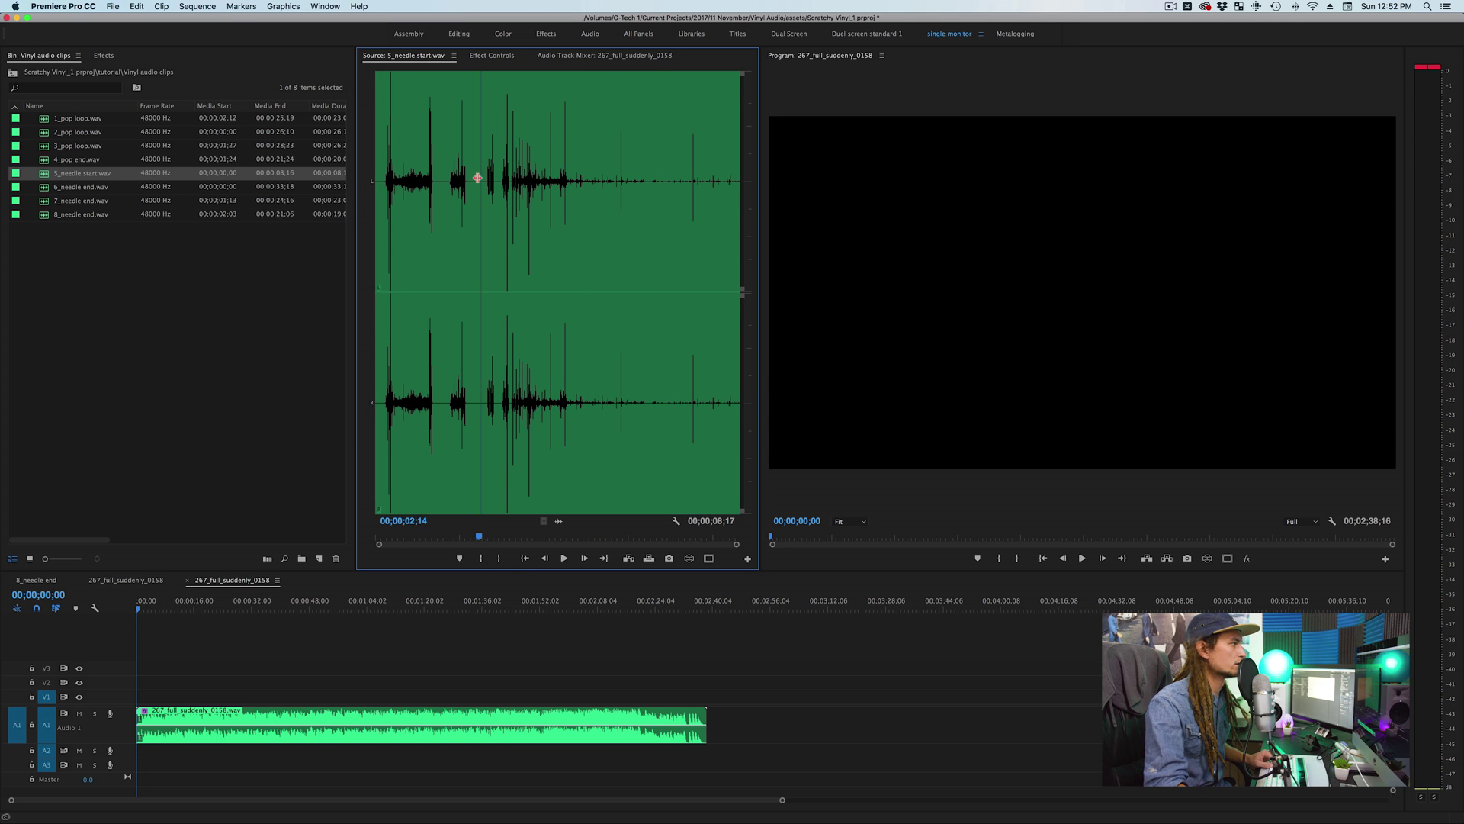
key("space")
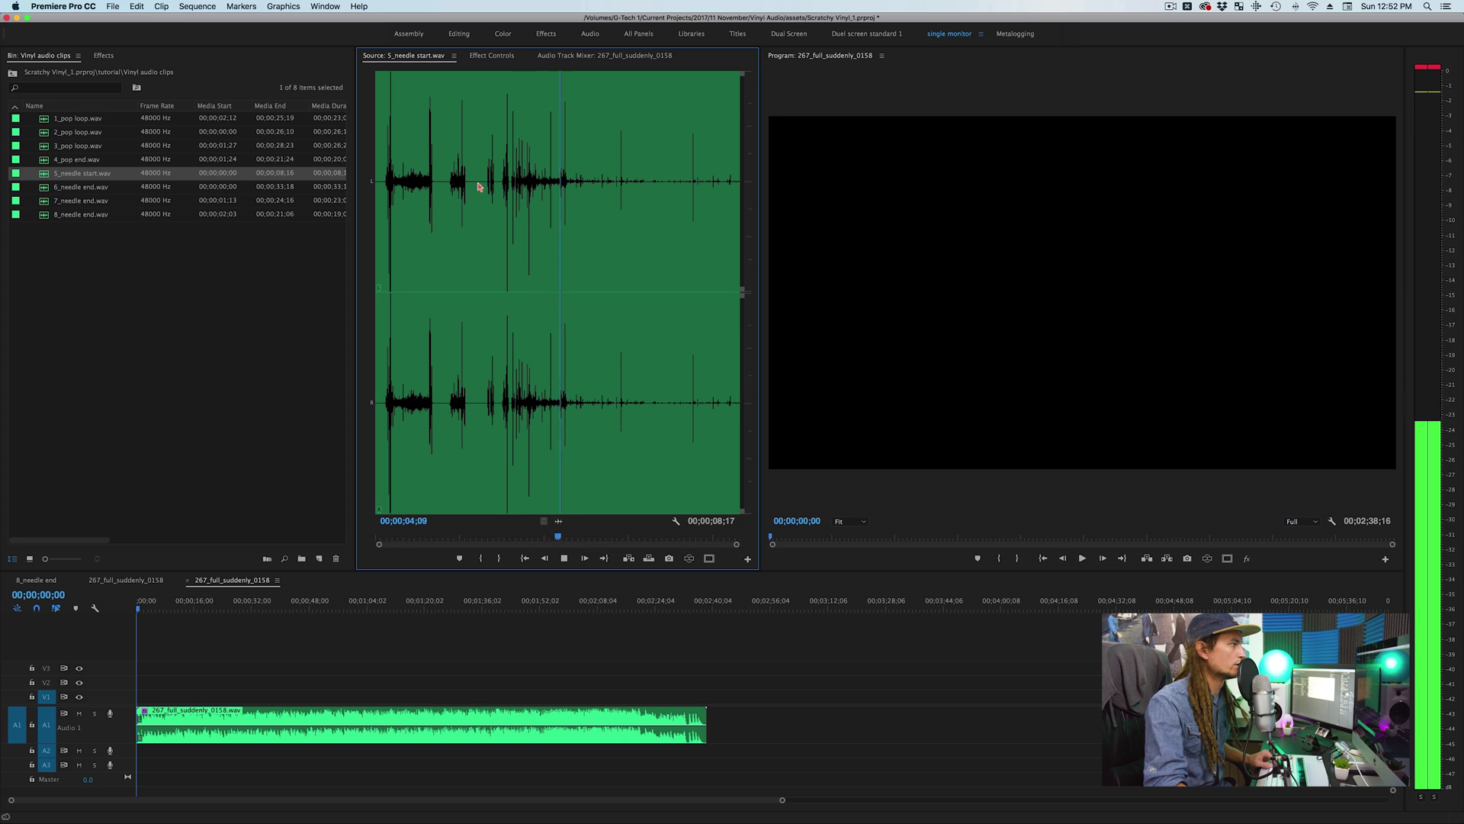
Mark an In point at 02;15 and route the source audio to the Audio 2 track
left_click(479, 183)
key("i")
key("space")
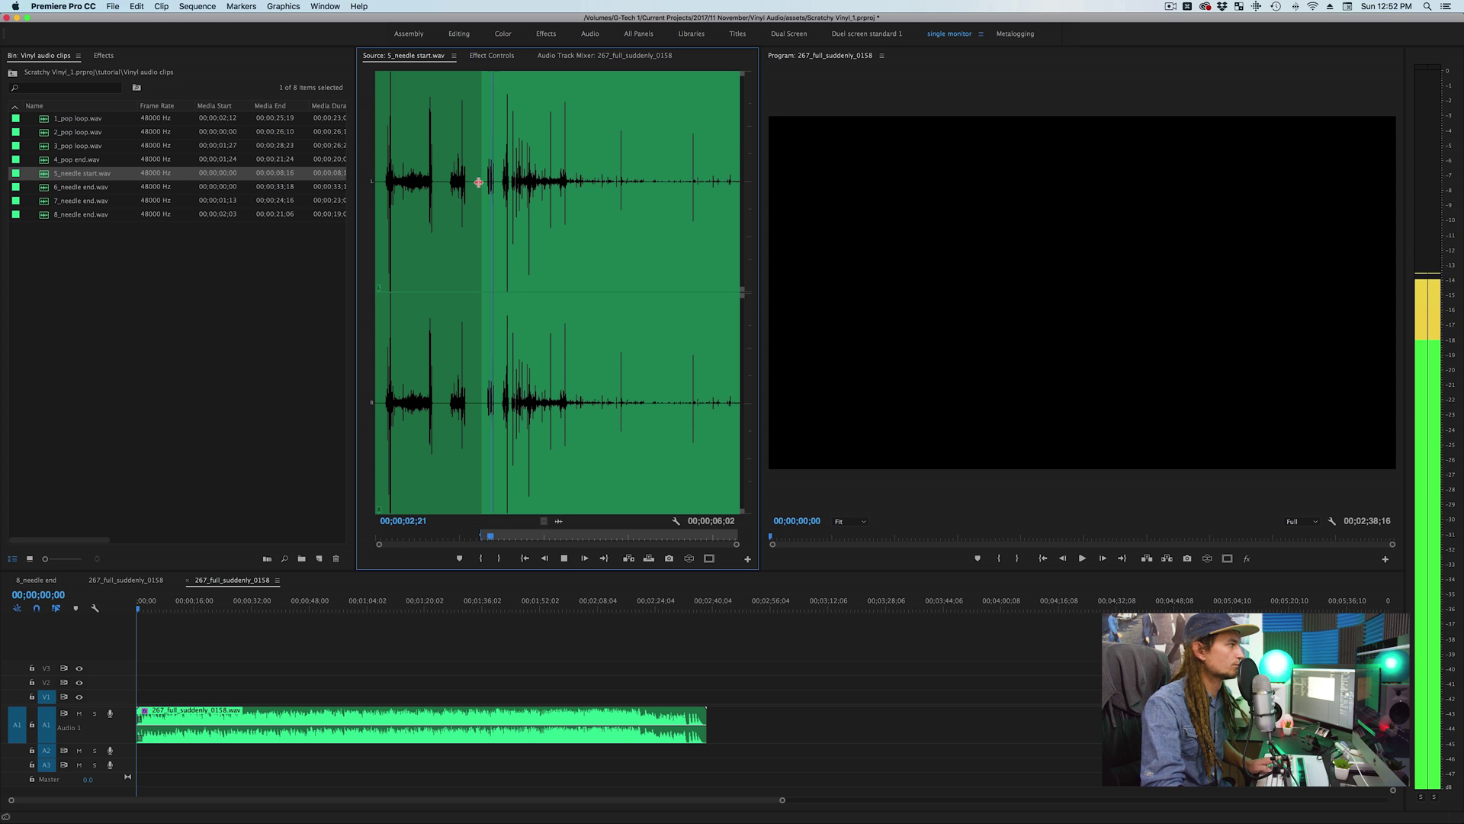
key("space")
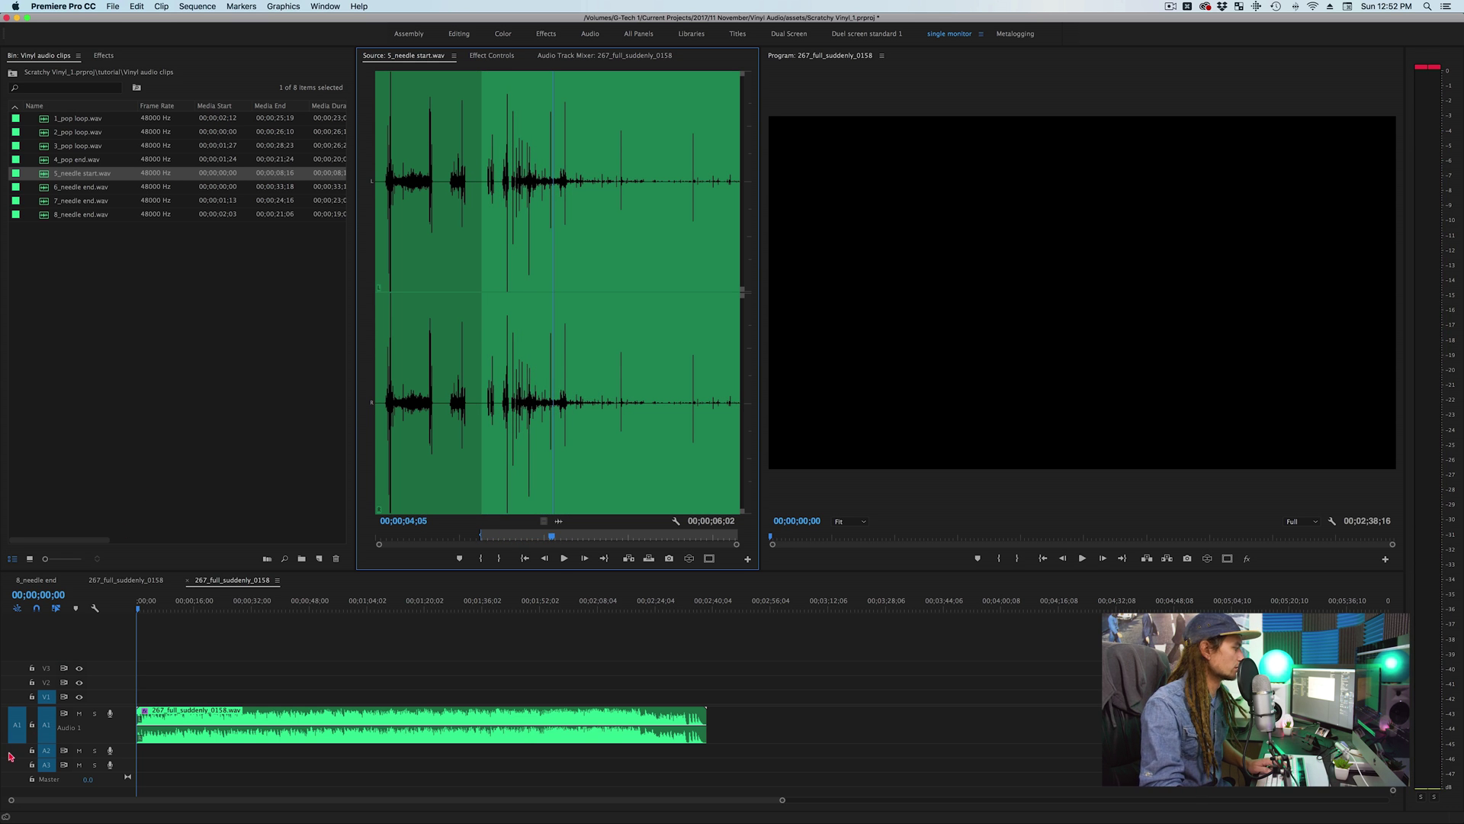
left_click(11, 752)
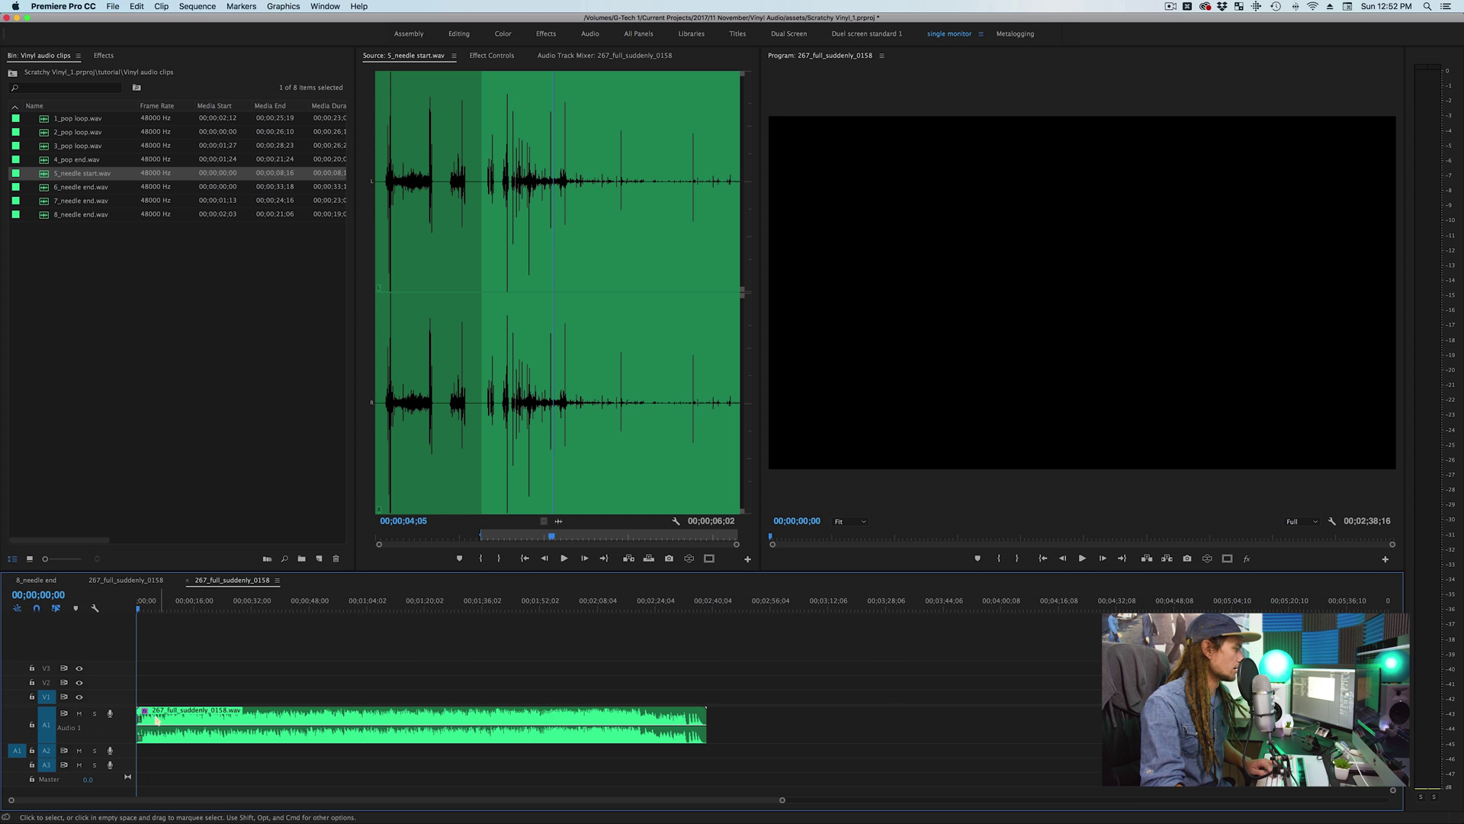
Place the trimmed needle start at the sequence start and expand the Audio 2 track
key("Home")
key("space")
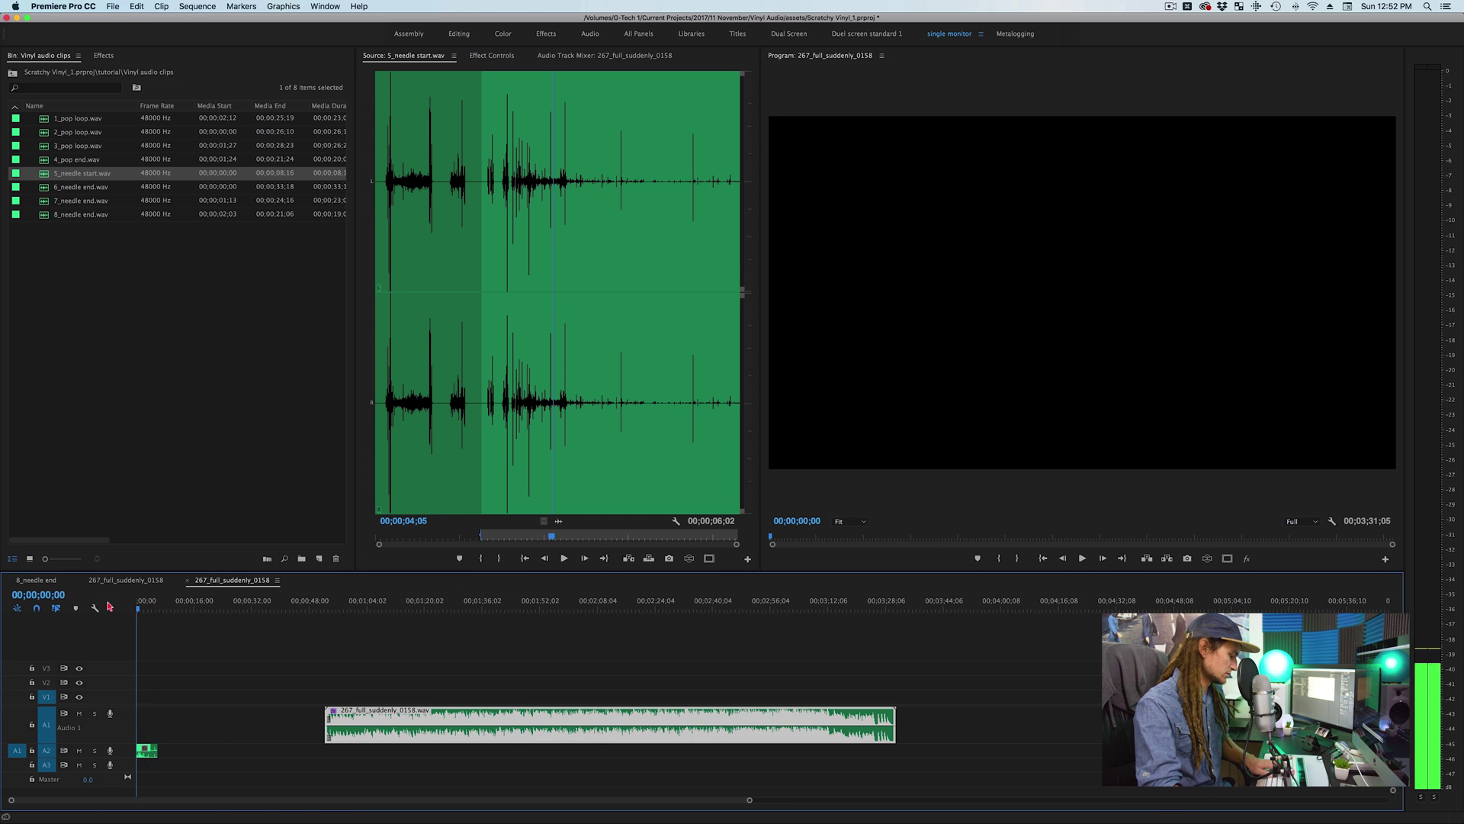
key("=")
double_click(115, 755)
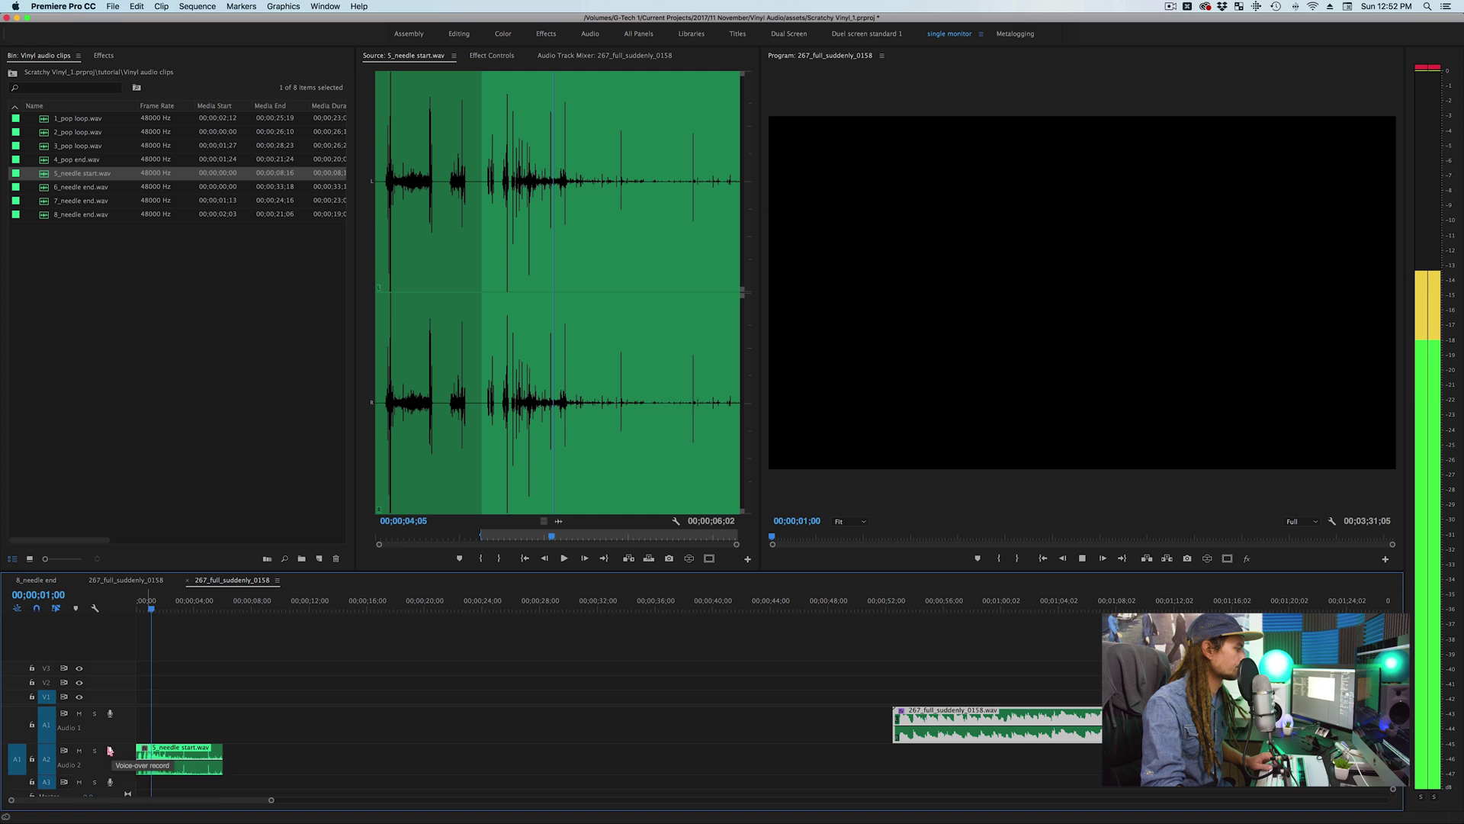
scroll(108, 753, "down", 2)
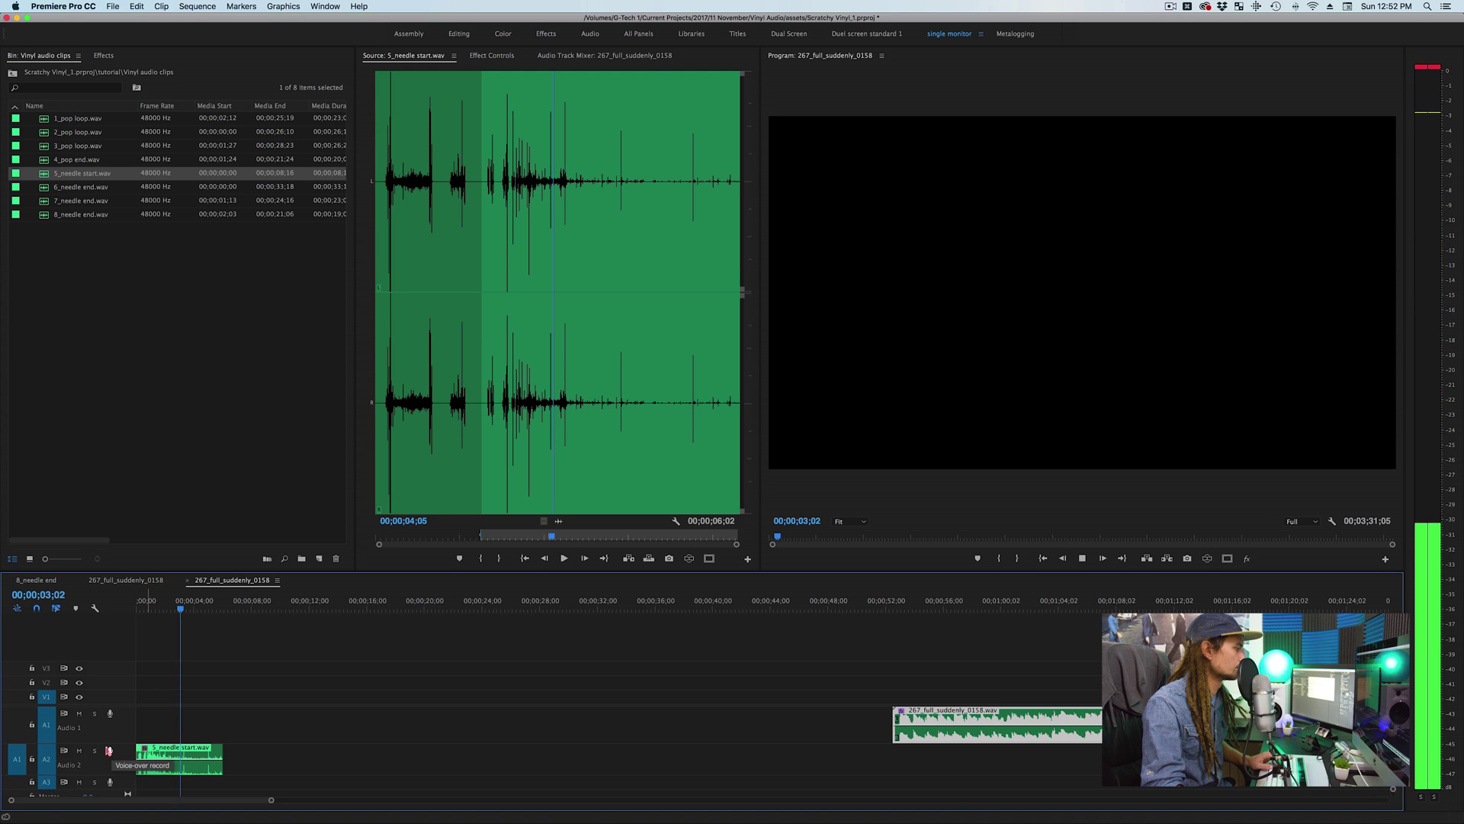
key("space")
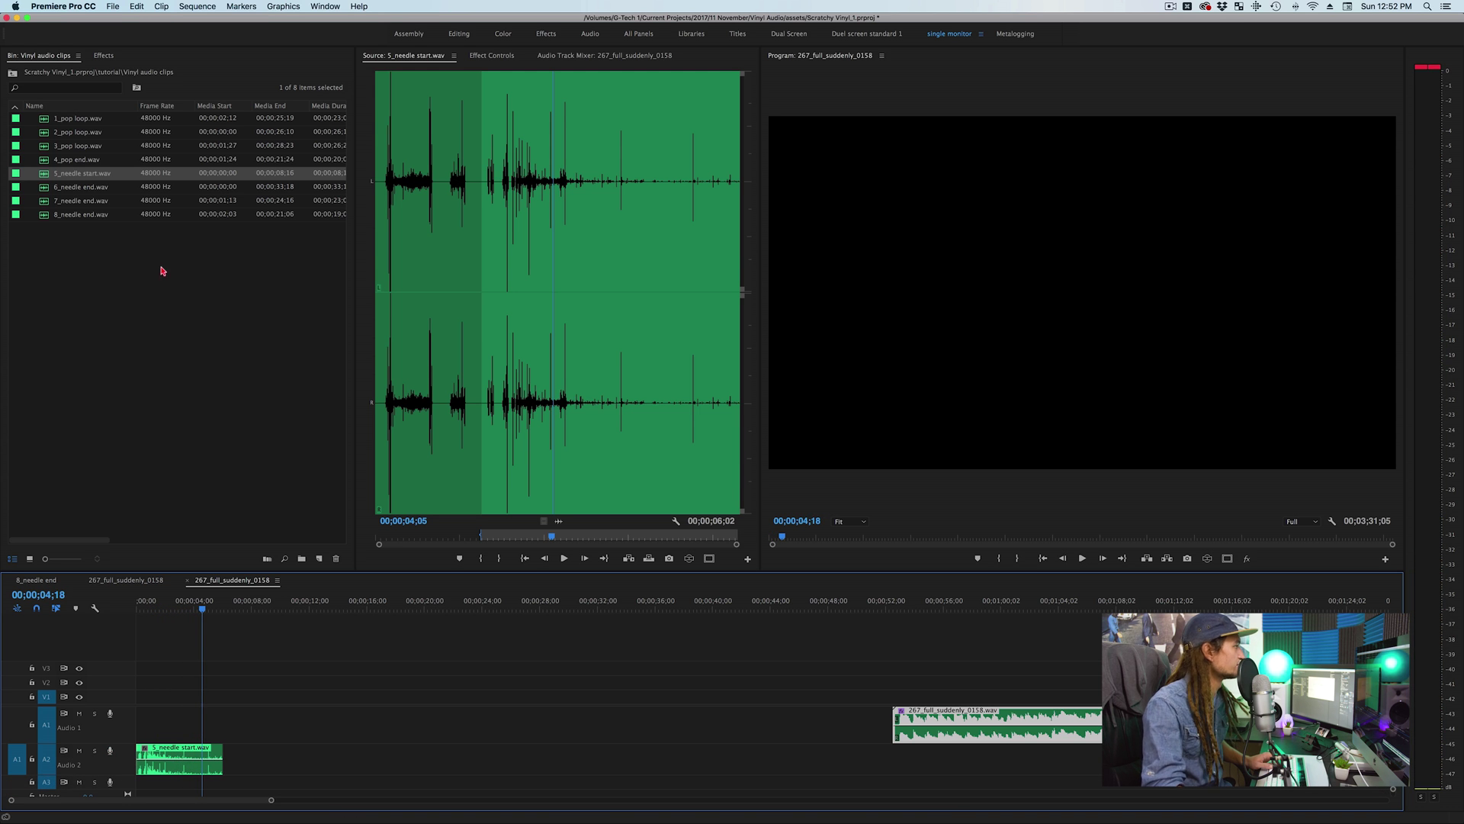
Audition 1_pop loop and 2_pop loop, then overwrite 1_pop loop onto Audio 2
double_click(43, 121)
key("space")
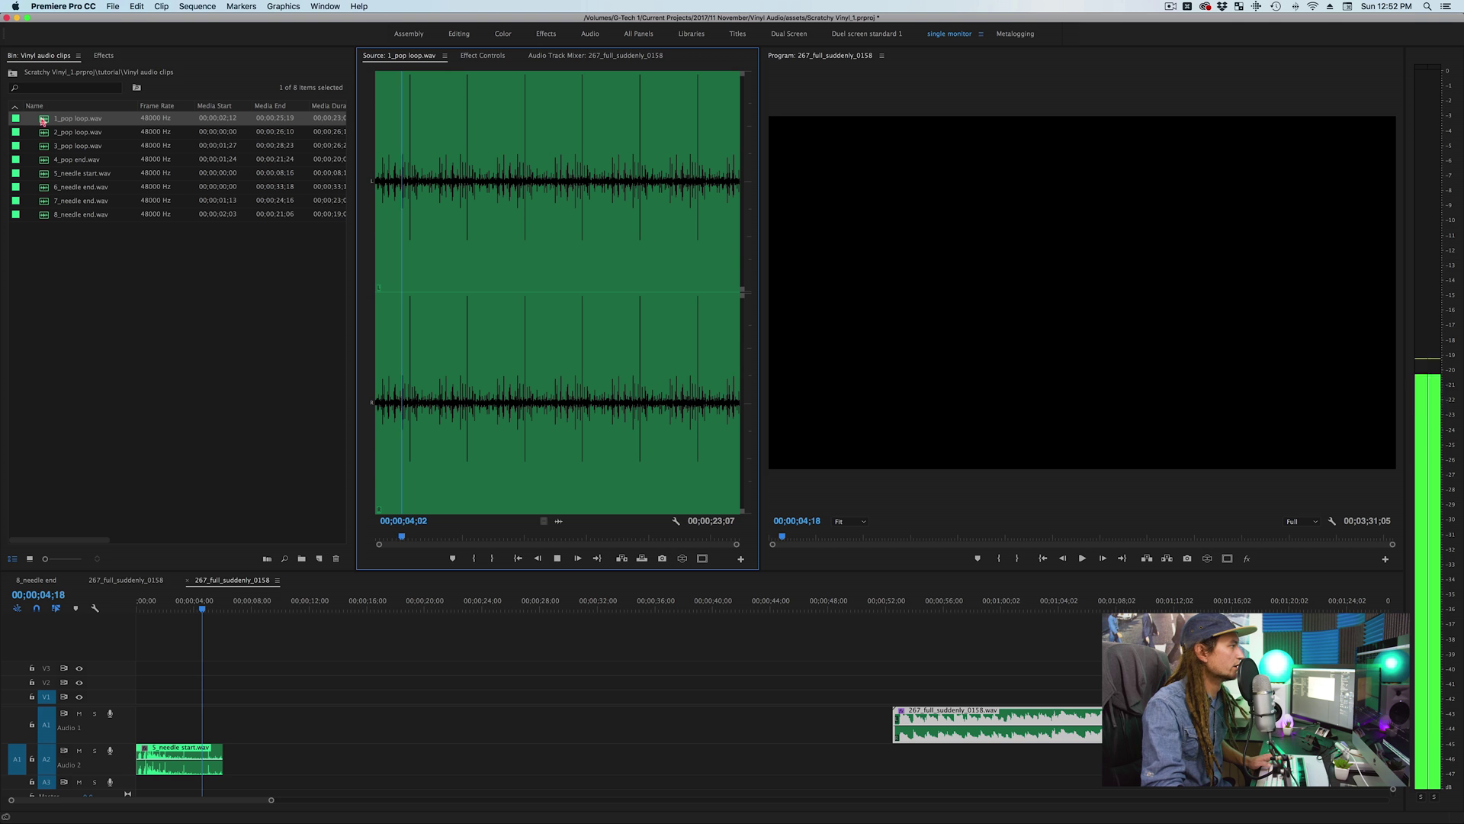
double_click(42, 130)
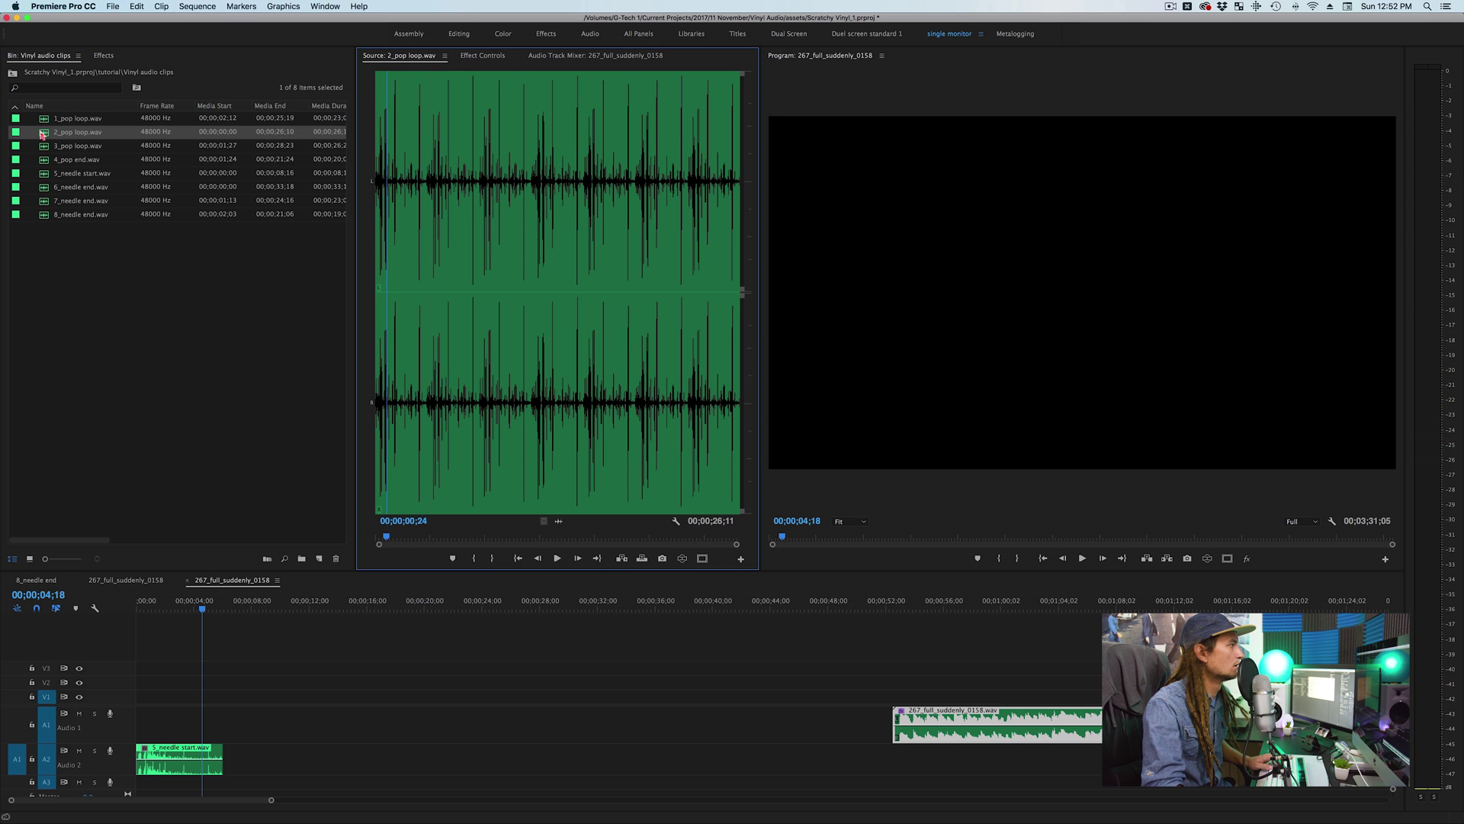
double_click(43, 119)
key("space")
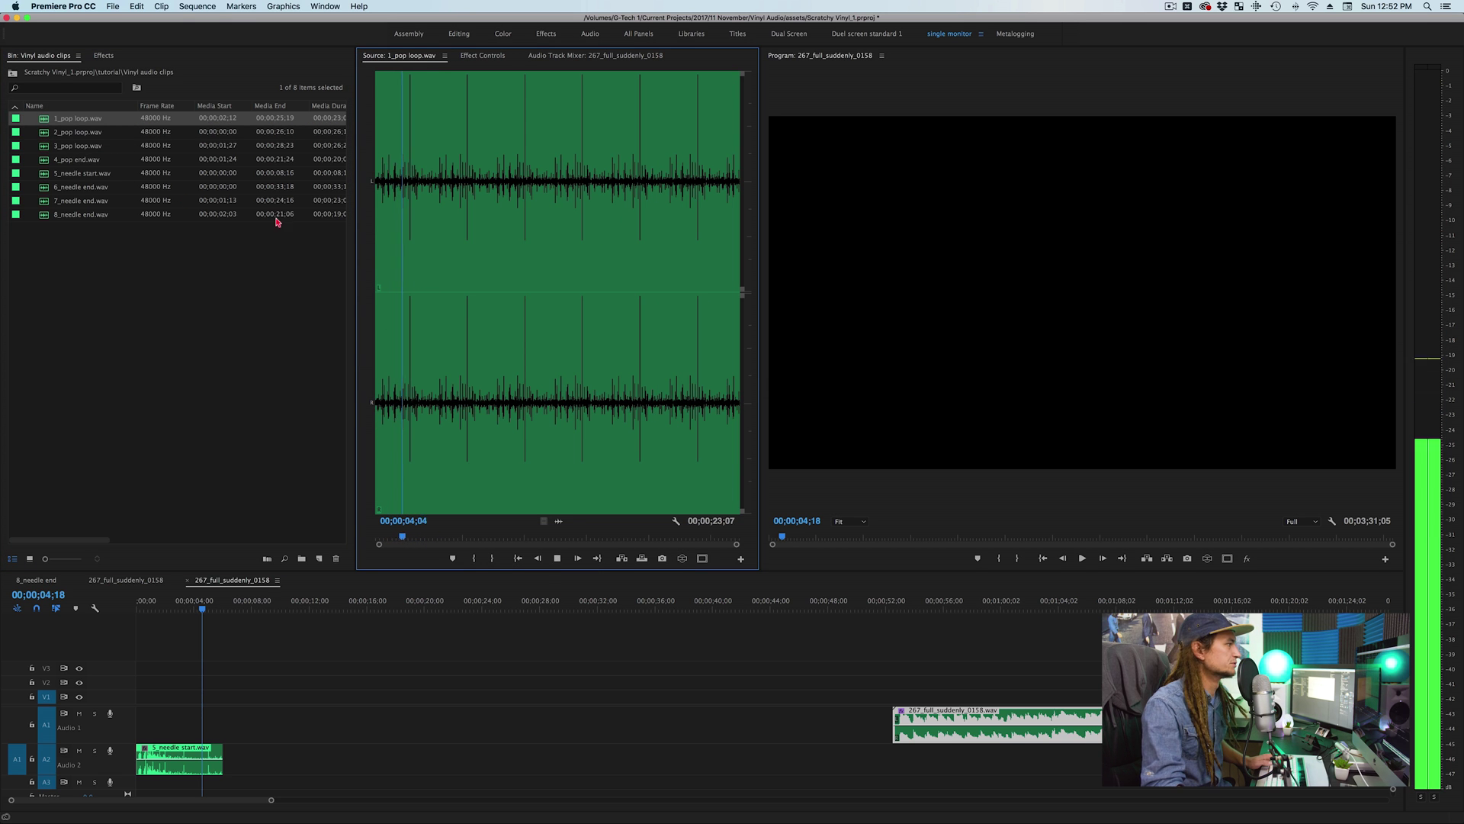
key("period")
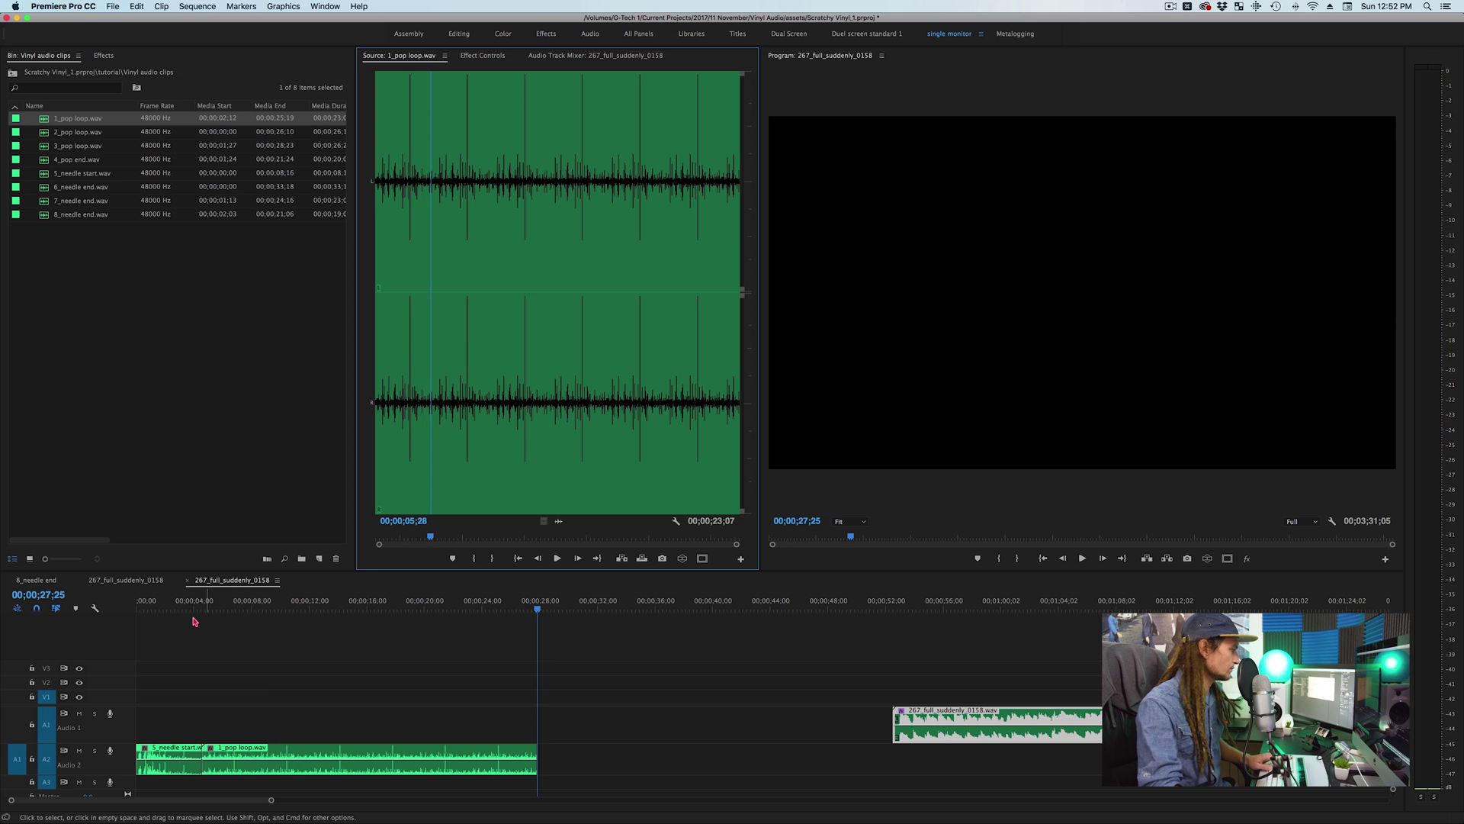
Add a crossfade between needle start and pop loop, sliding the pop loop earlier
left_click(161, 610)
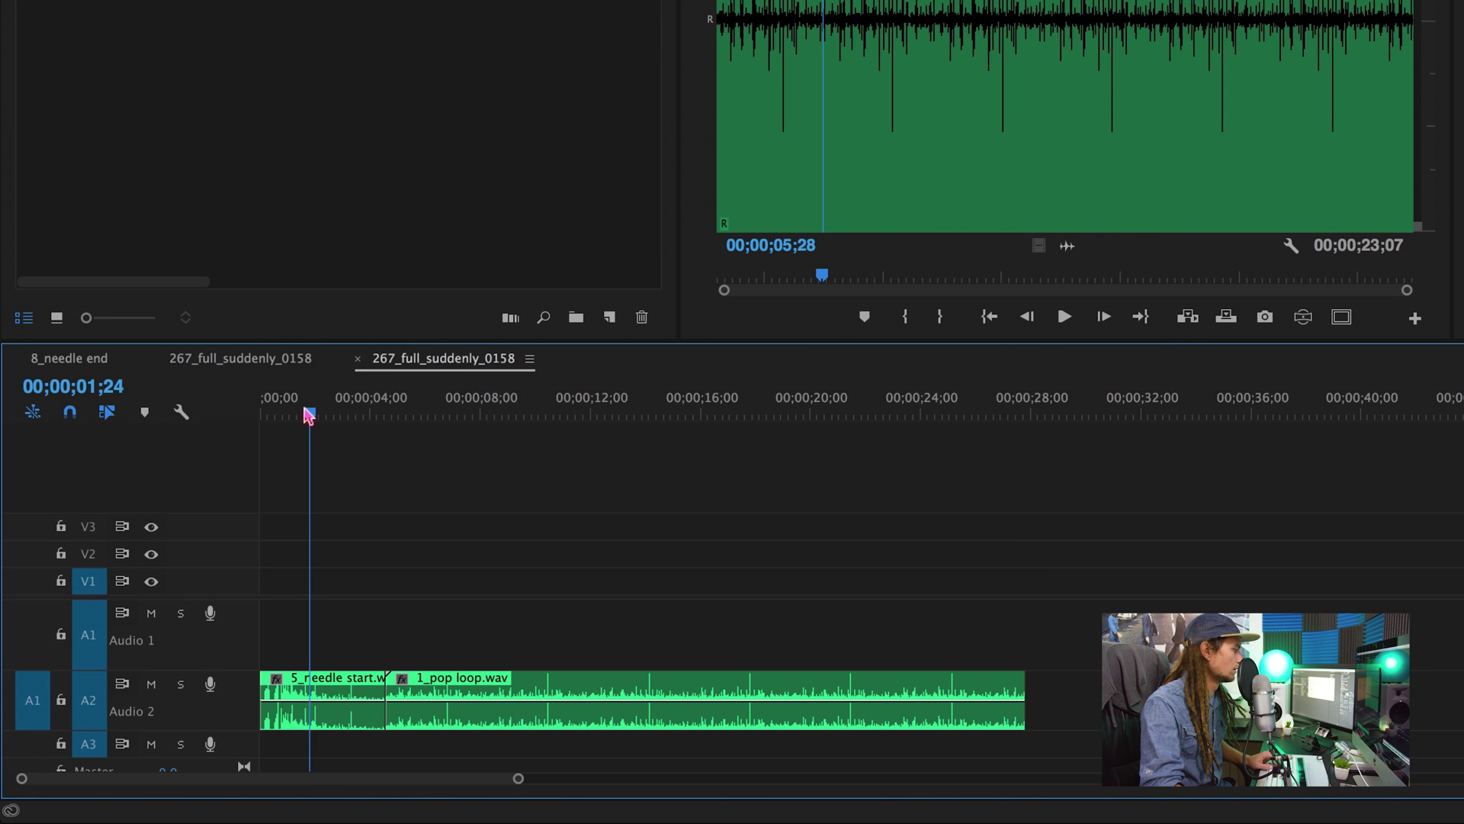
key("space")
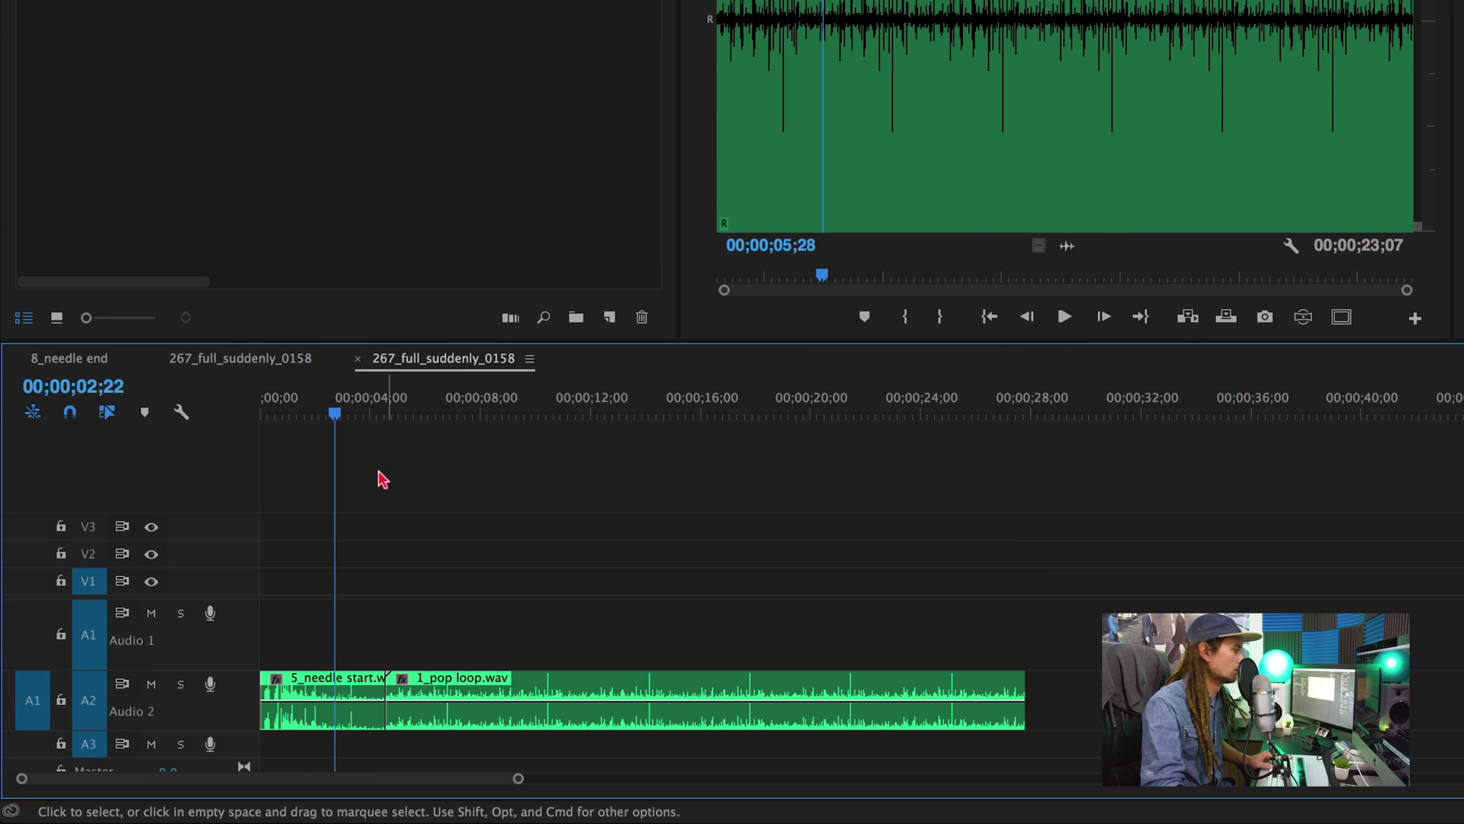
key("super+shift+d")
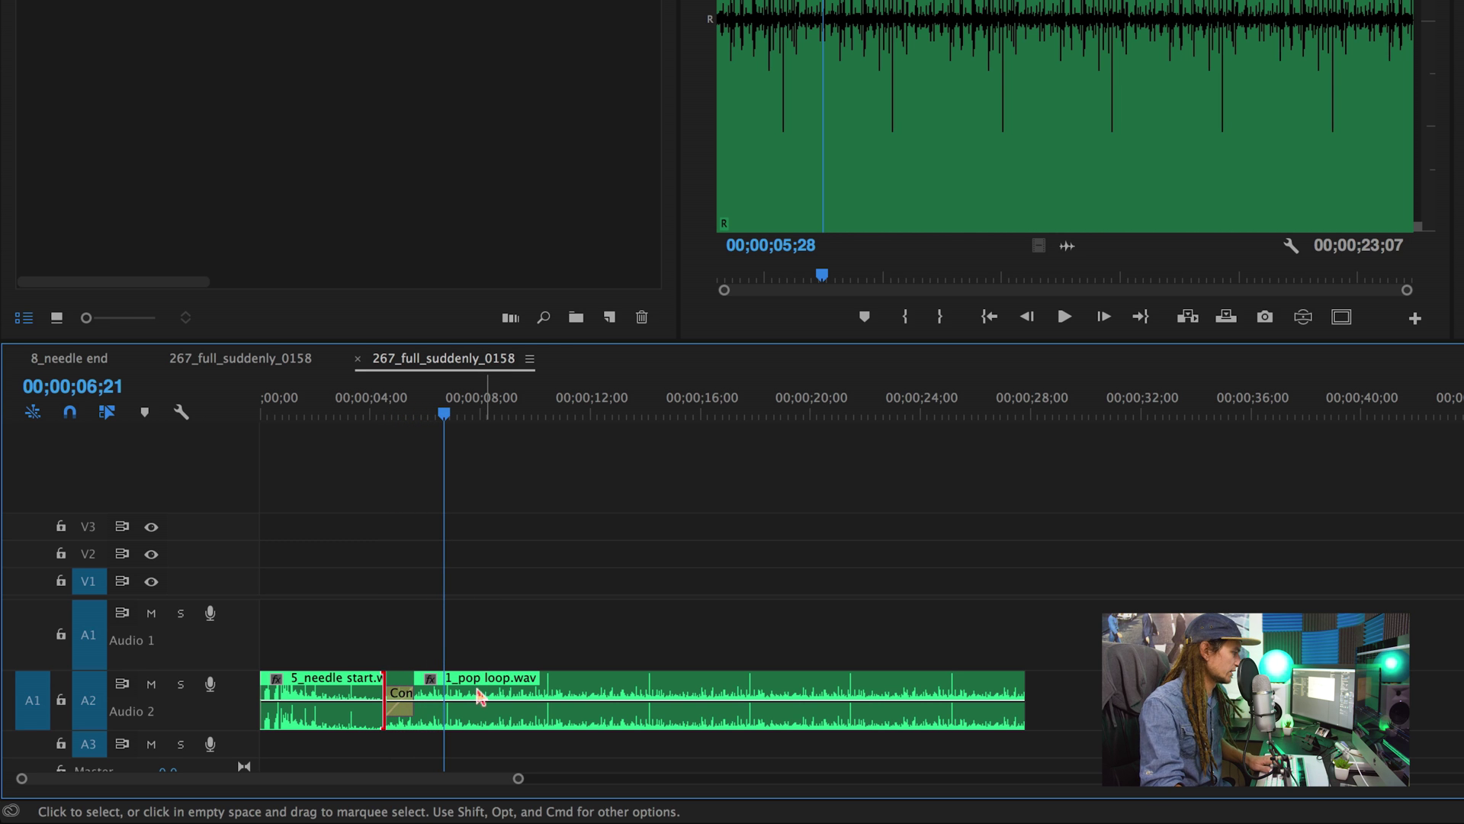
left_click_drag(486, 689, 440, 689)
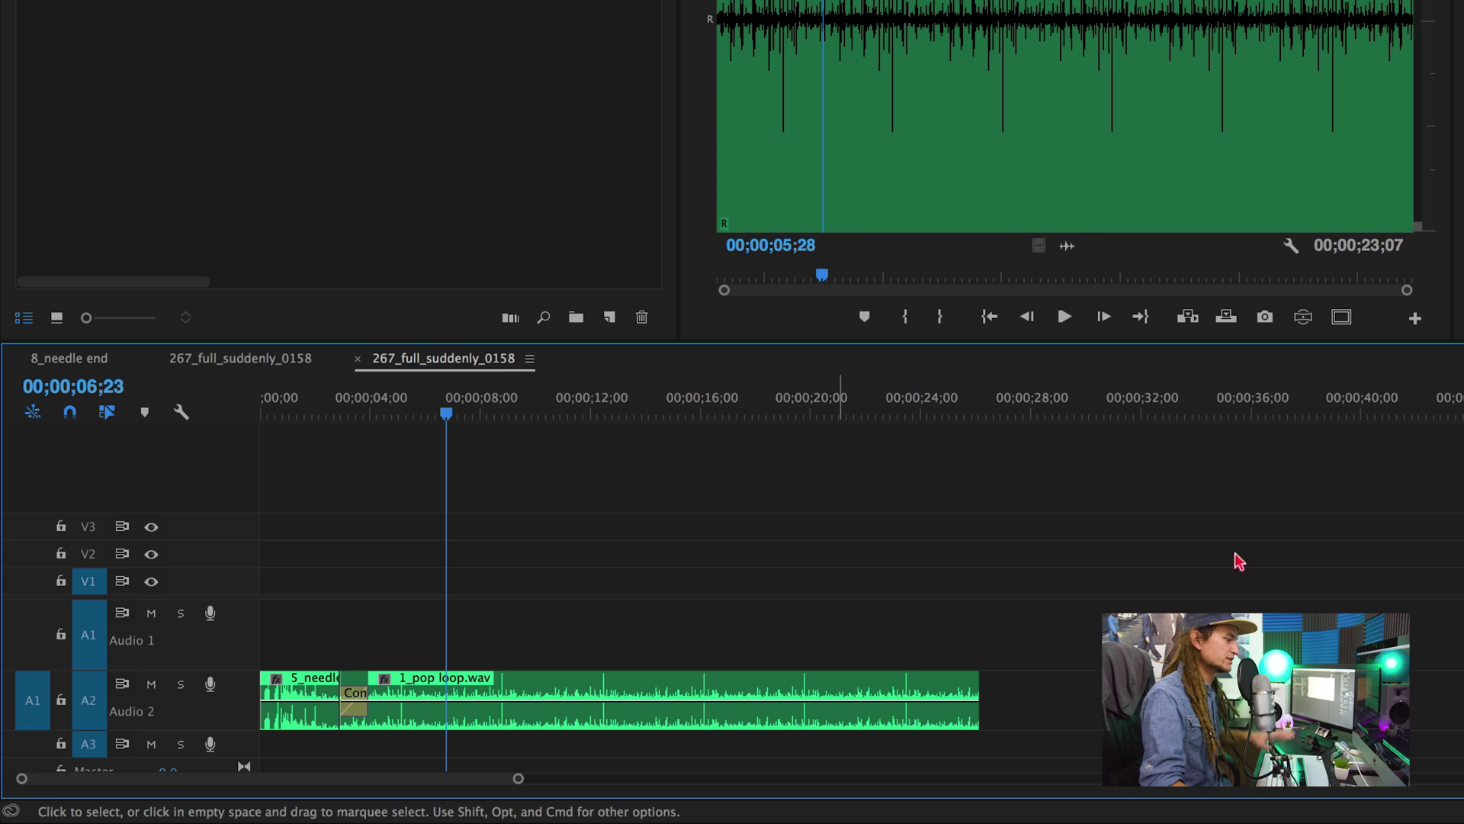
Place 267_full_suddenly_0158.wav on Audio 1 at the crossfade and copy the pop loop along Audio 2
mouse_move(1067, 245)
left_mouse_down()
mouse_move(1060, 458)
mouse_move(874, 607)
mouse_move(468, 620)
left_mouse_up()
left_click(262, 413)
key("space")
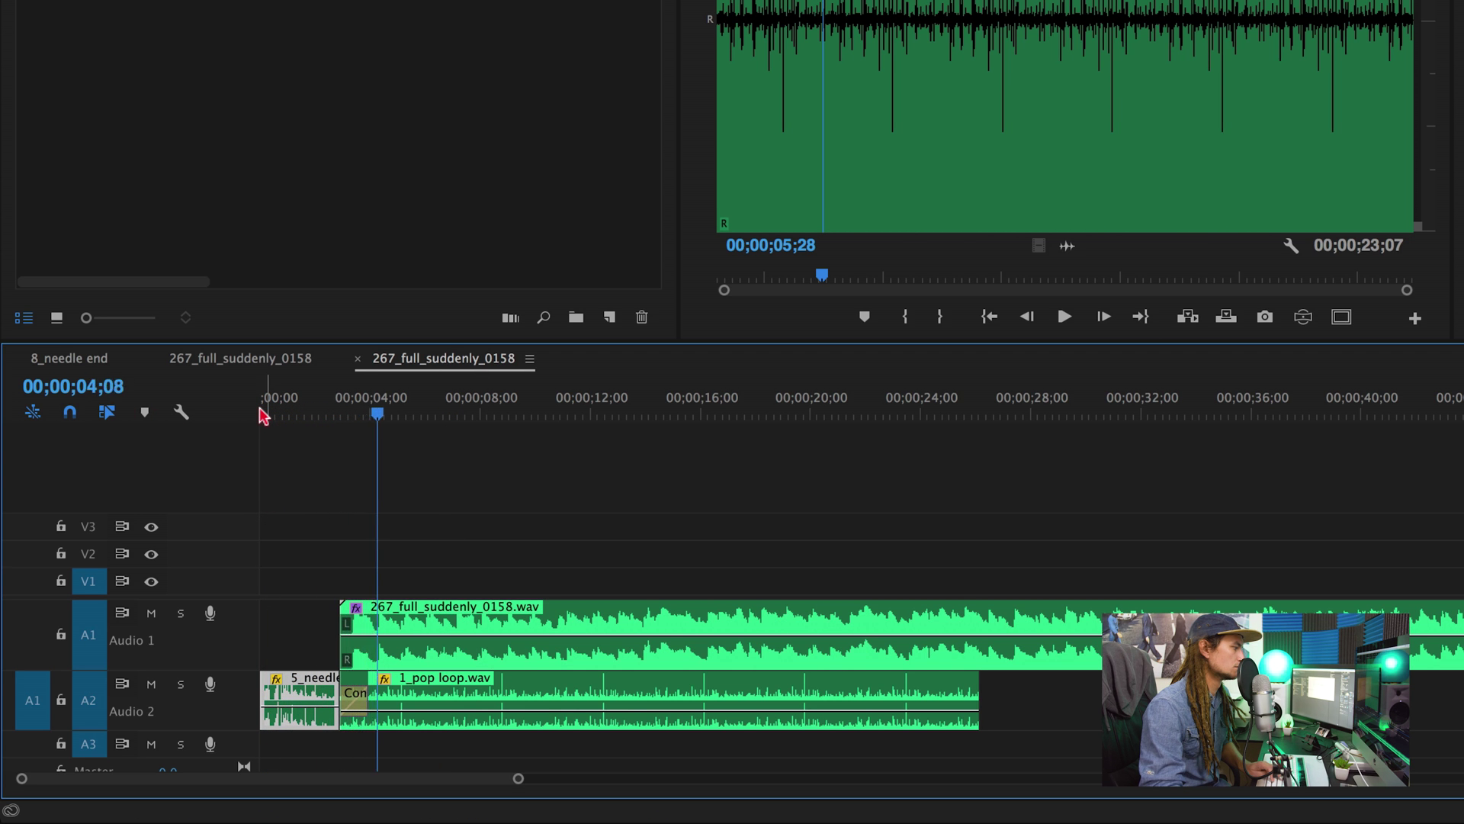
key("minus")
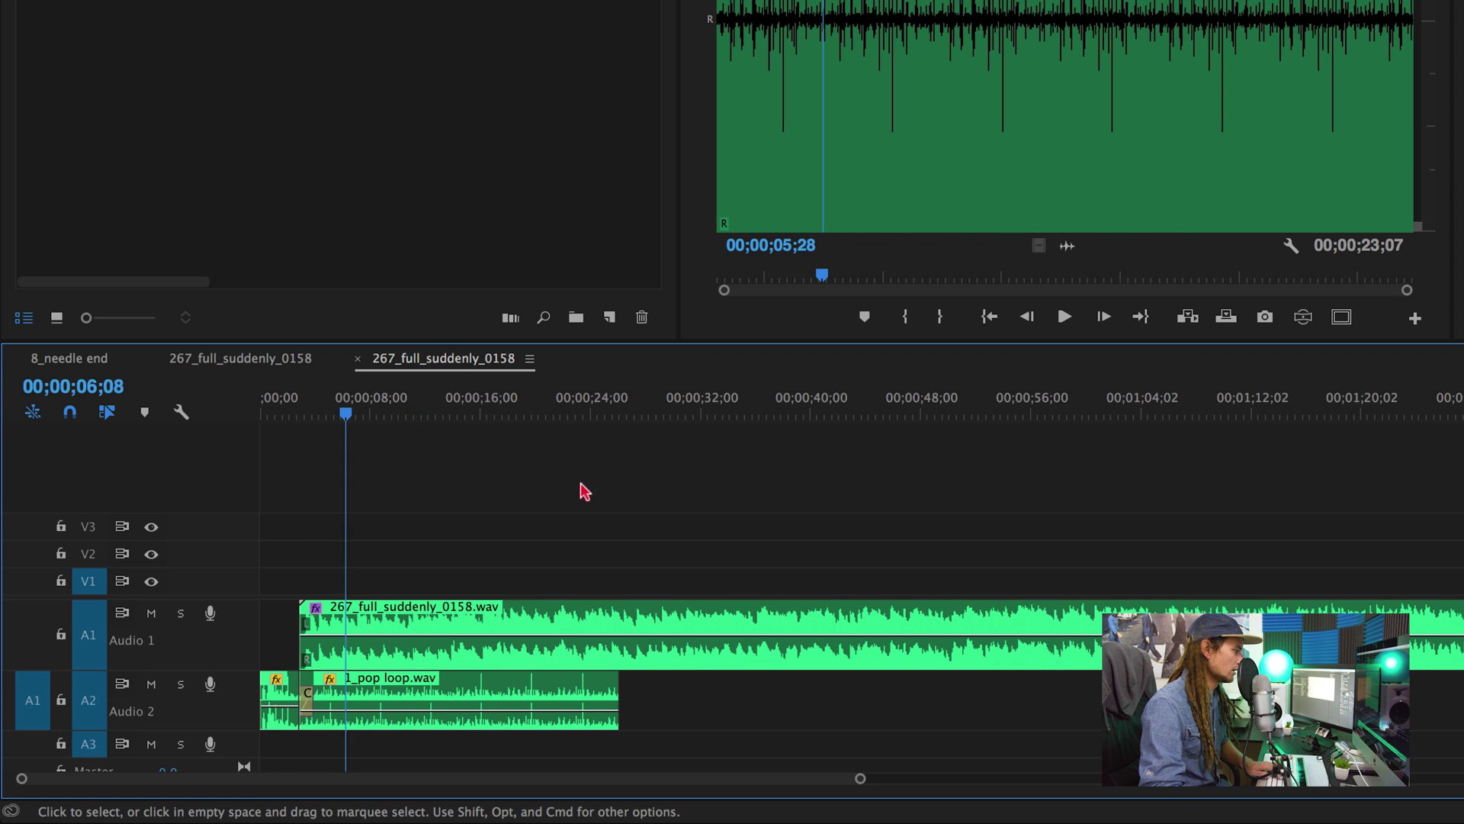
left_click_drag(471, 690, 1084, 682)
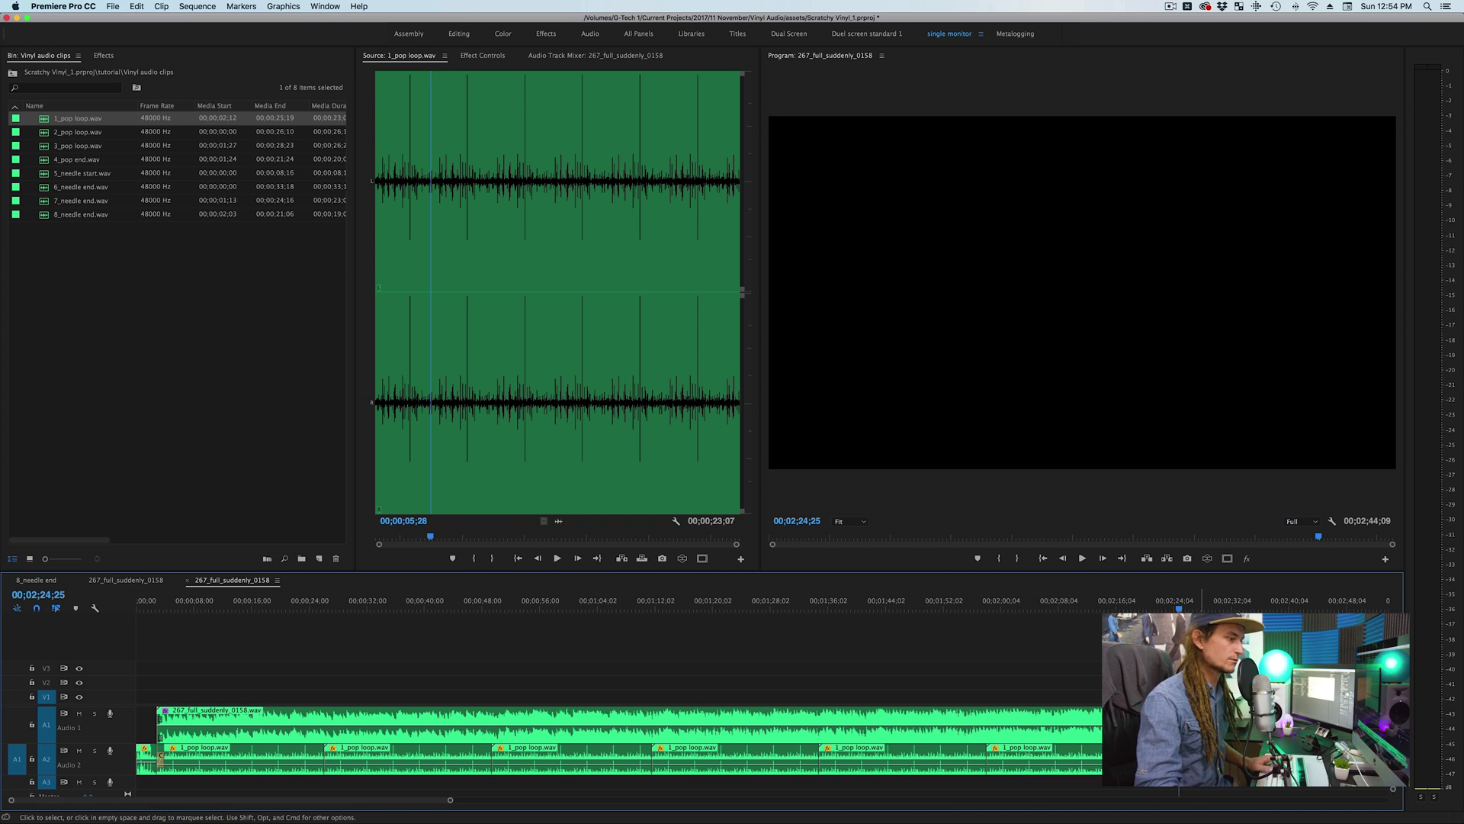
Zoom in on the song's end and play back the ending
key("space")
key("=")
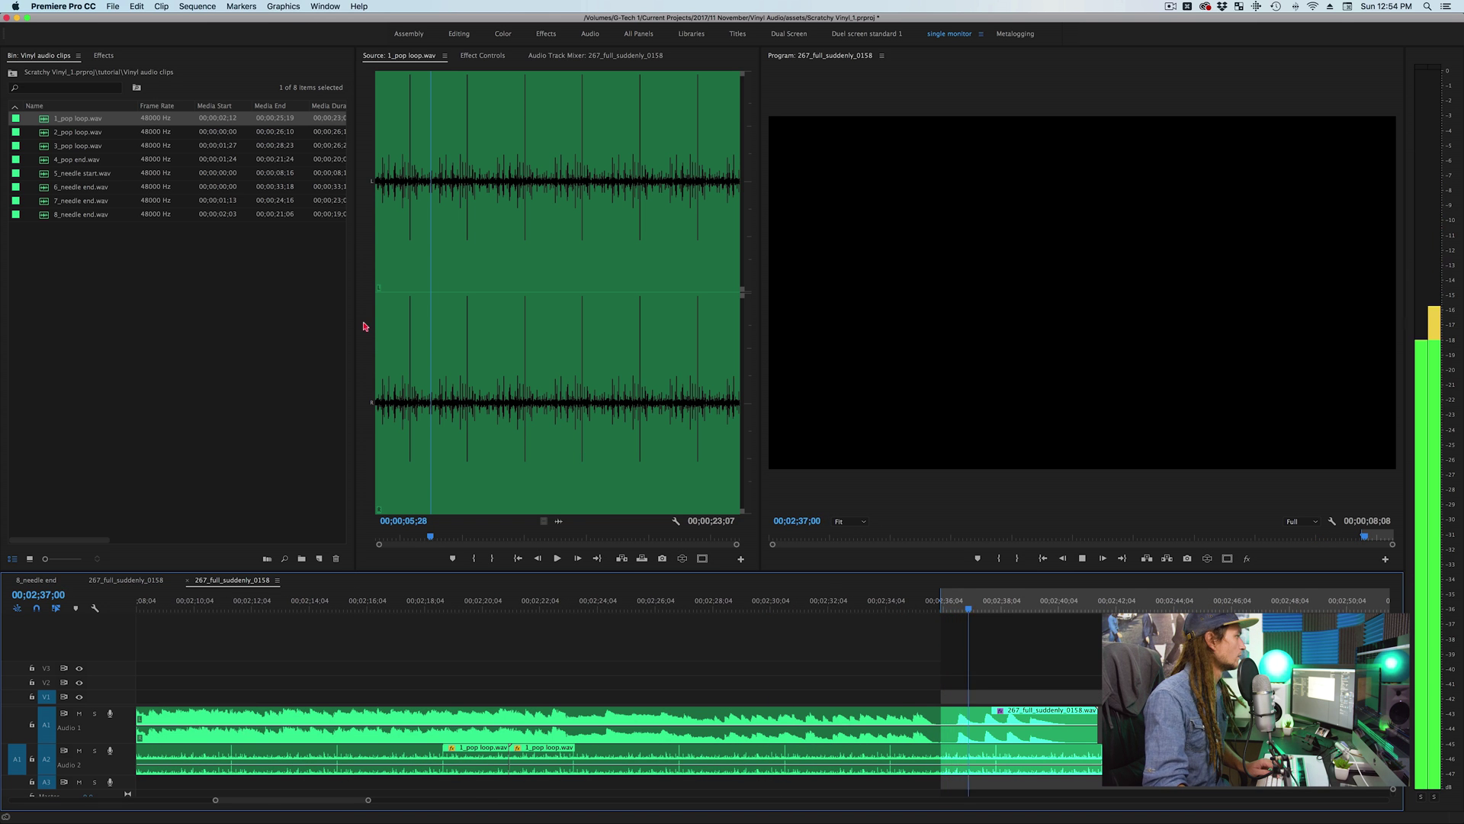
Overwrite the tail of 6_needle end onto Audio 2, crossfaded from the pop loop
double_click(41, 187)
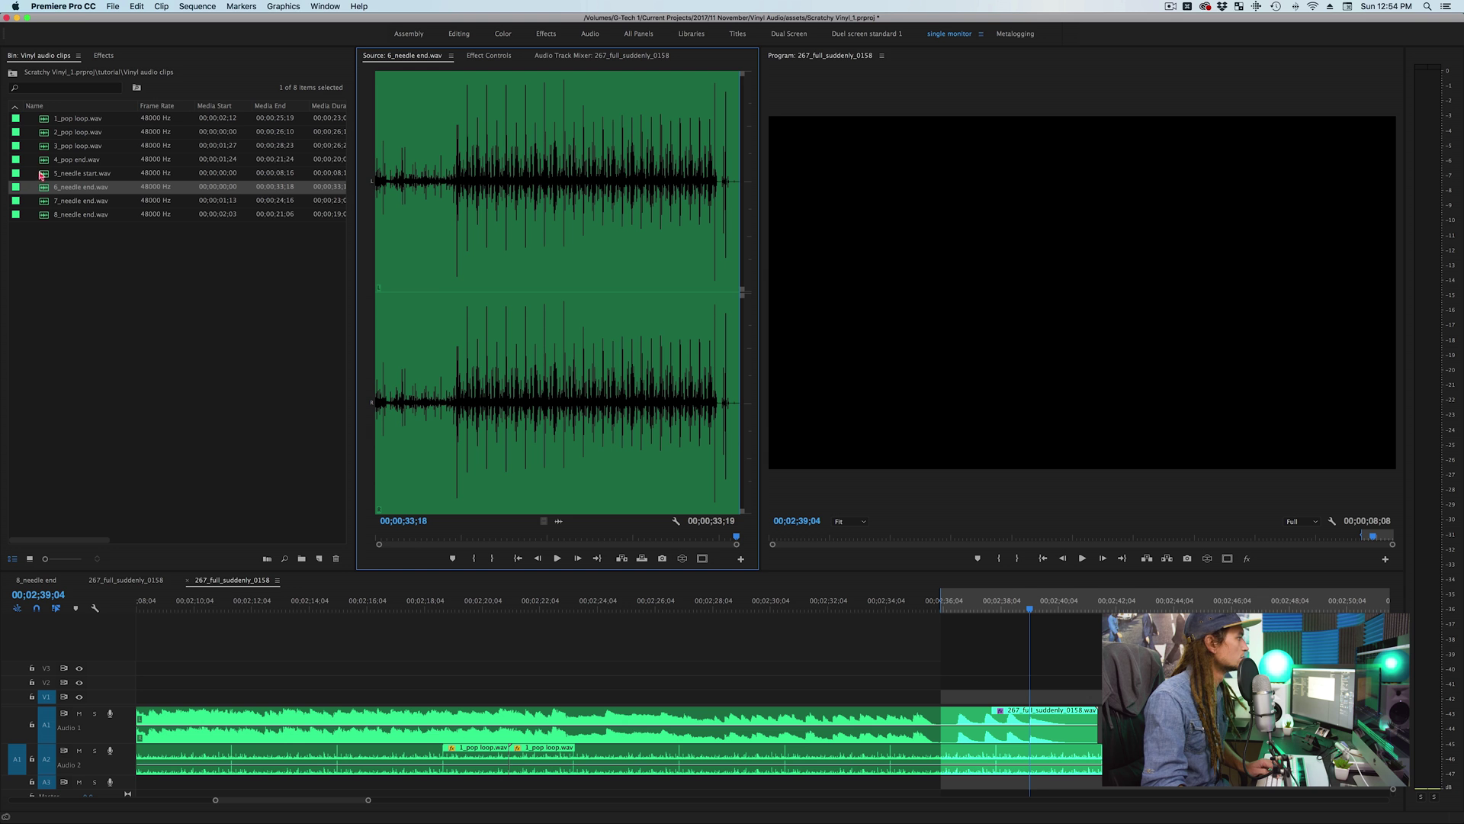
left_click(670, 229)
key("i")
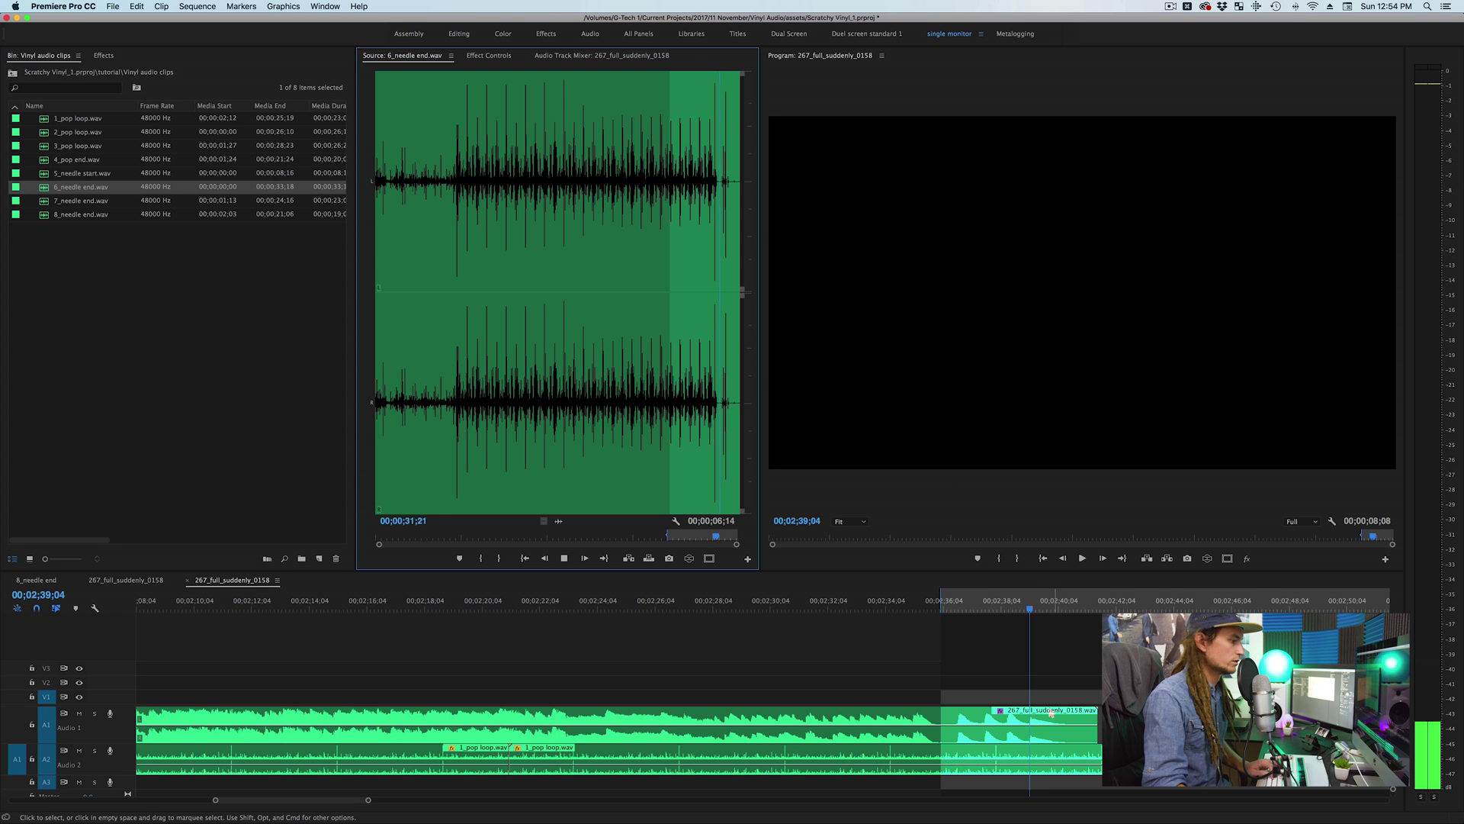
key(".")
left_click(908, 607)
key("space")
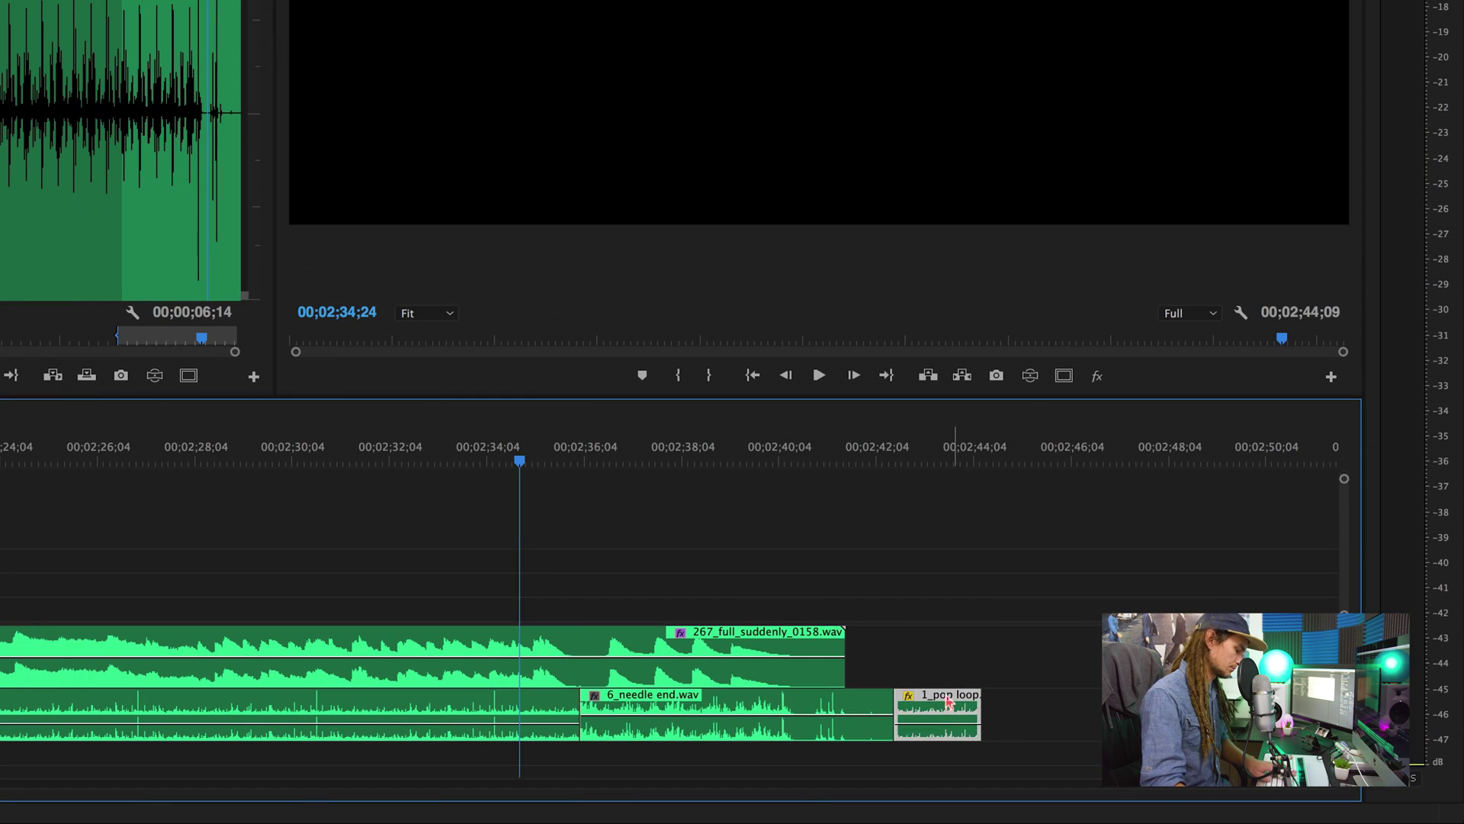
Trim the song's end by 4;16 to close with the needle end, then play the whole sequence
left_click_drag(1099, 716, 953, 716)
left_click_drag(598, 641, 569, 641)
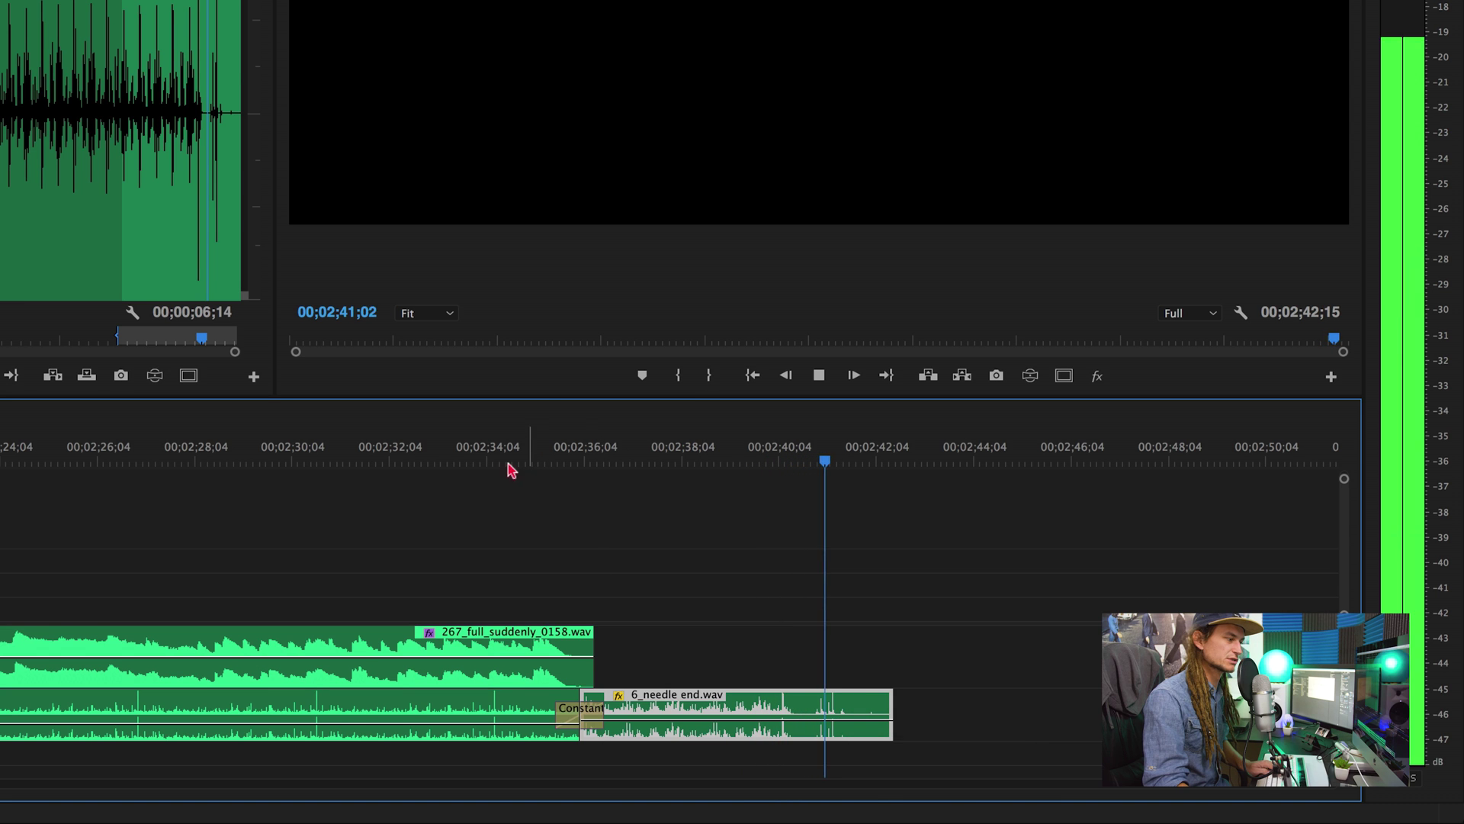
left_click(500, 460)
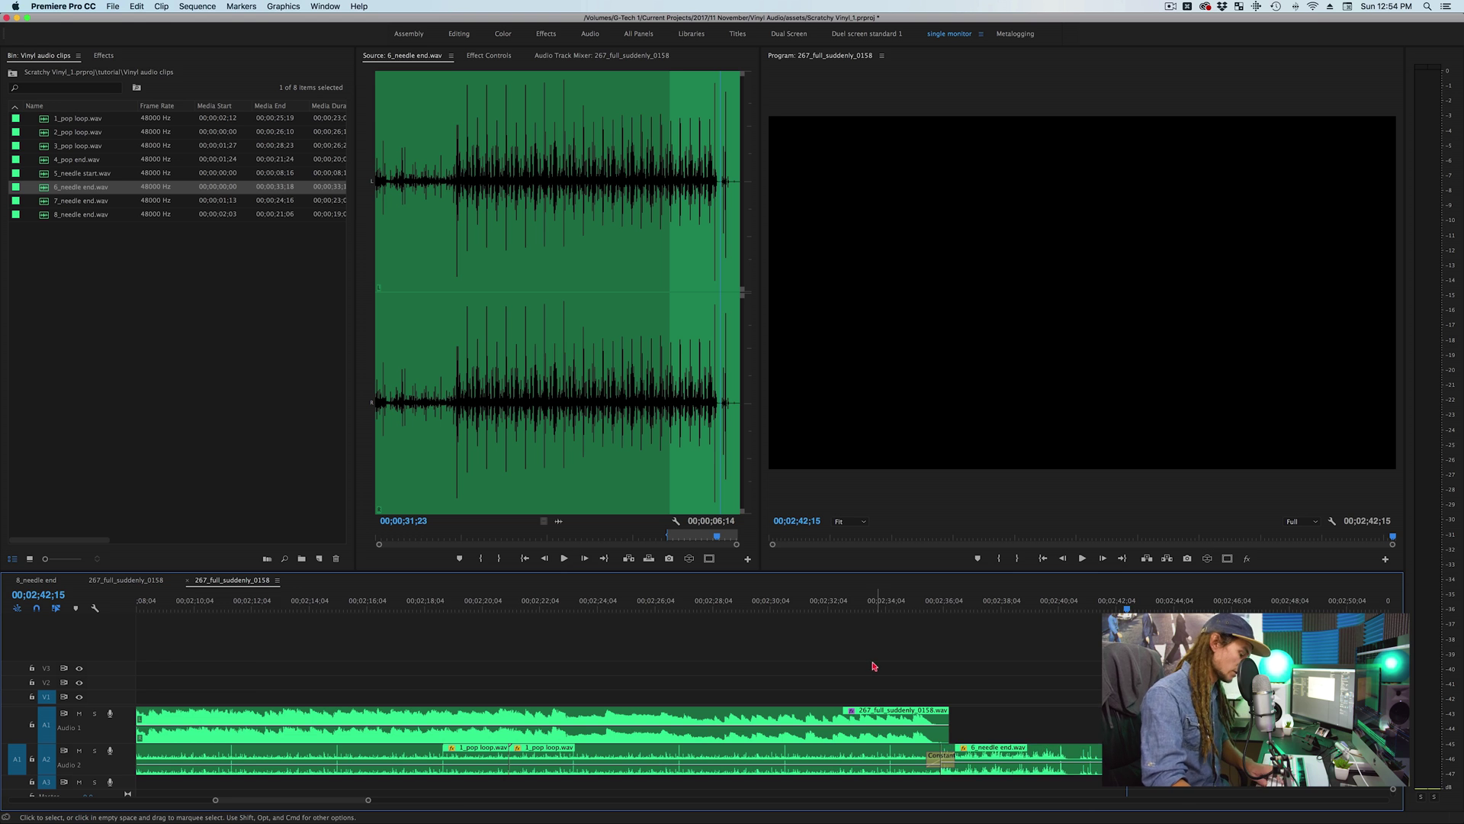
key("backslash")
key("space")
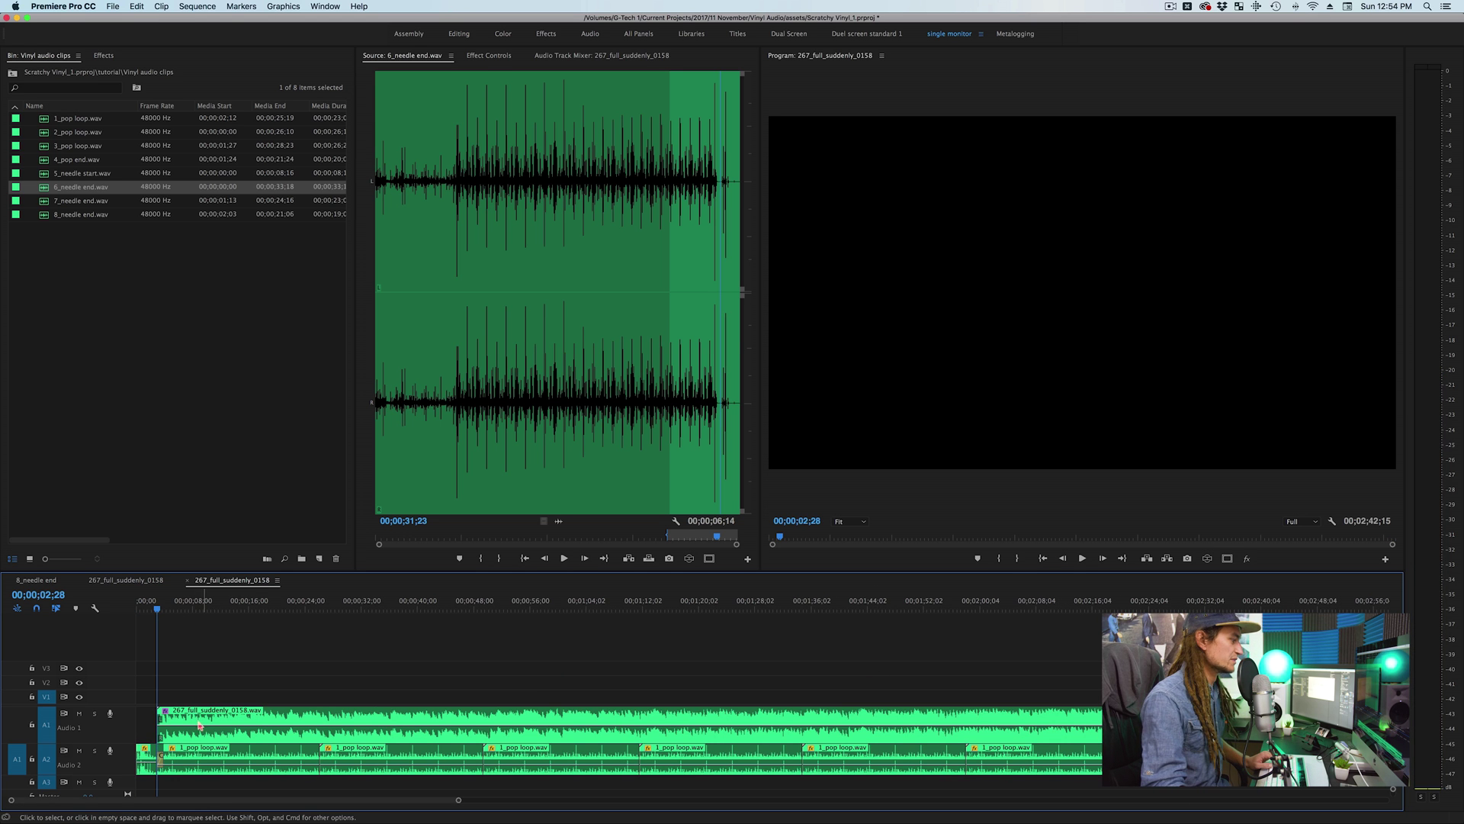
Preview the song clip in the Source monitor, then play the layered sequence from the start
double_click(202, 723)
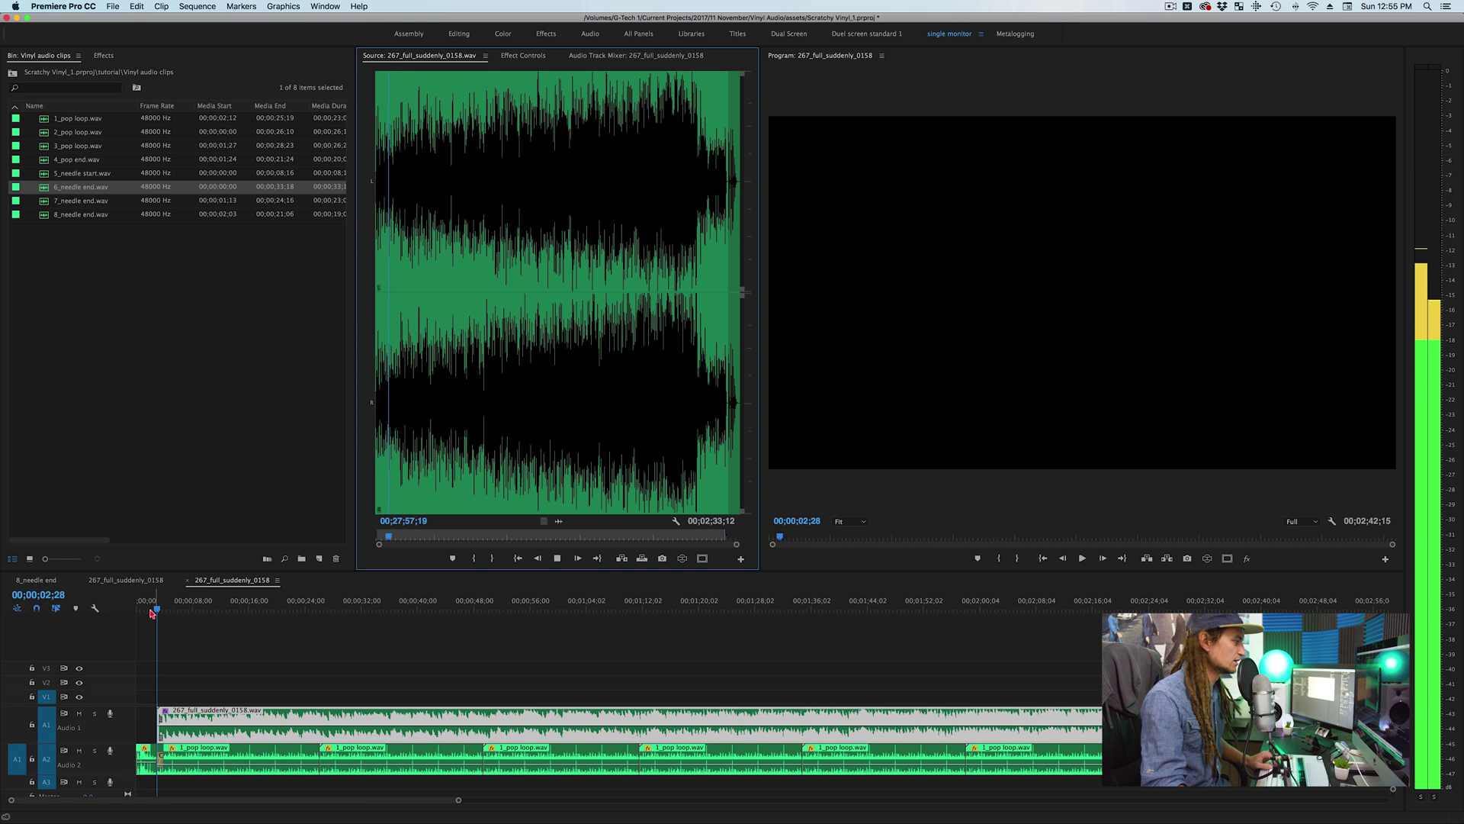
left_click(105, 605)
key("Home")
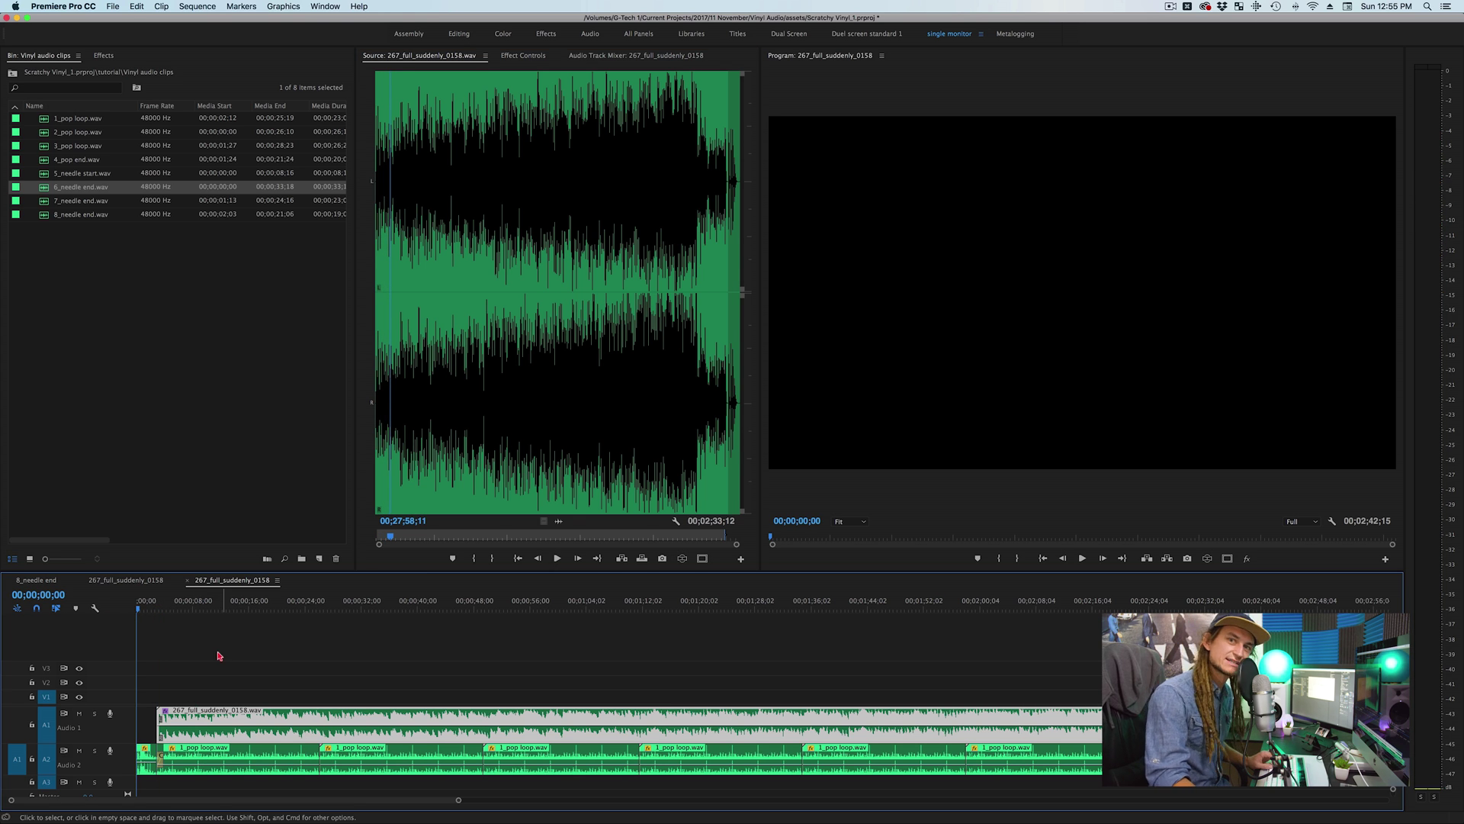
key("space")
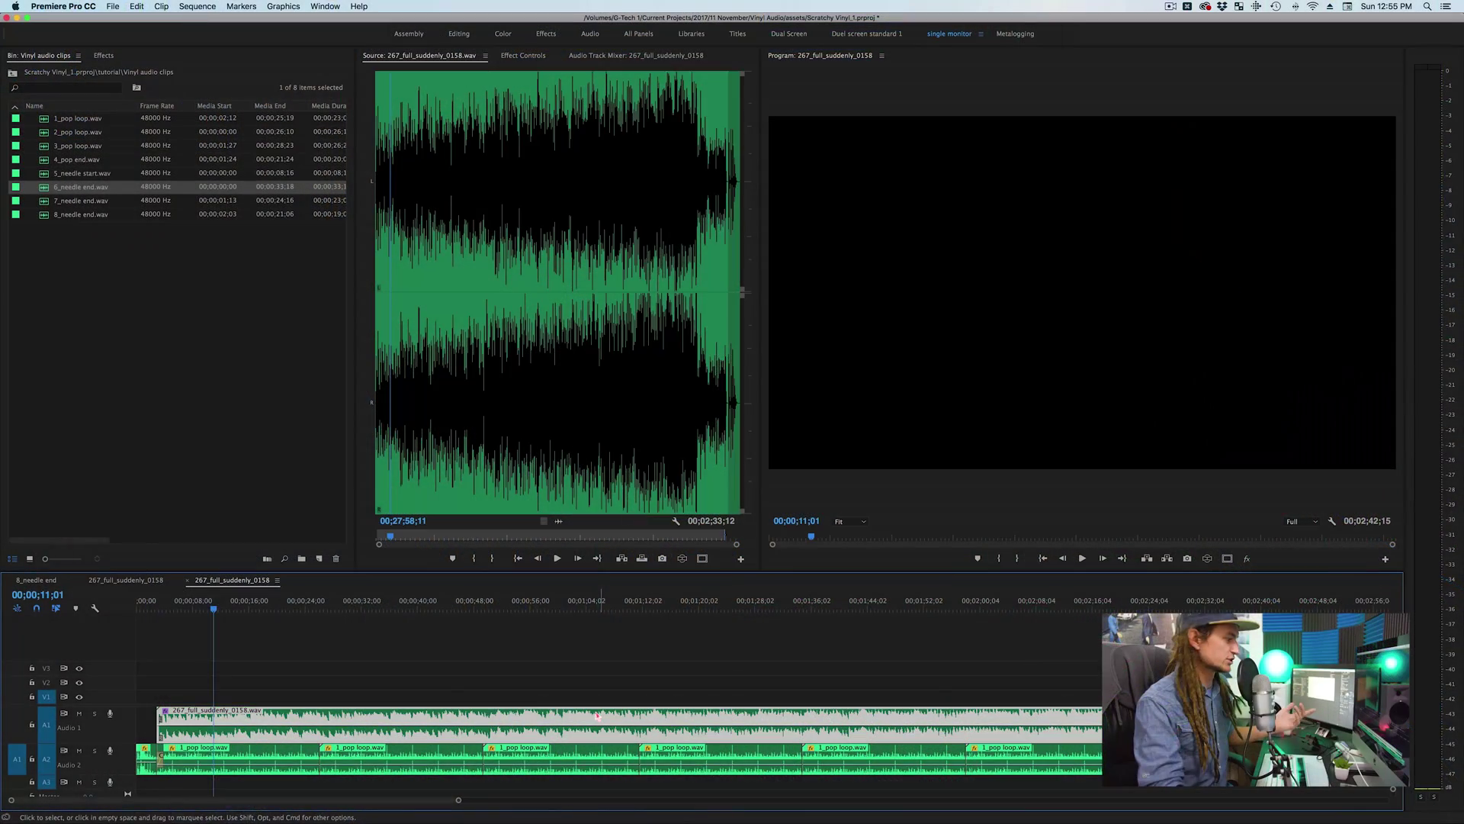
Split the song at about 46 seconds and stretch a long crossfade back from the cut
left_click_drag(565, 606, 436, 605)
left_click_drag(513, 373, 522, 374)
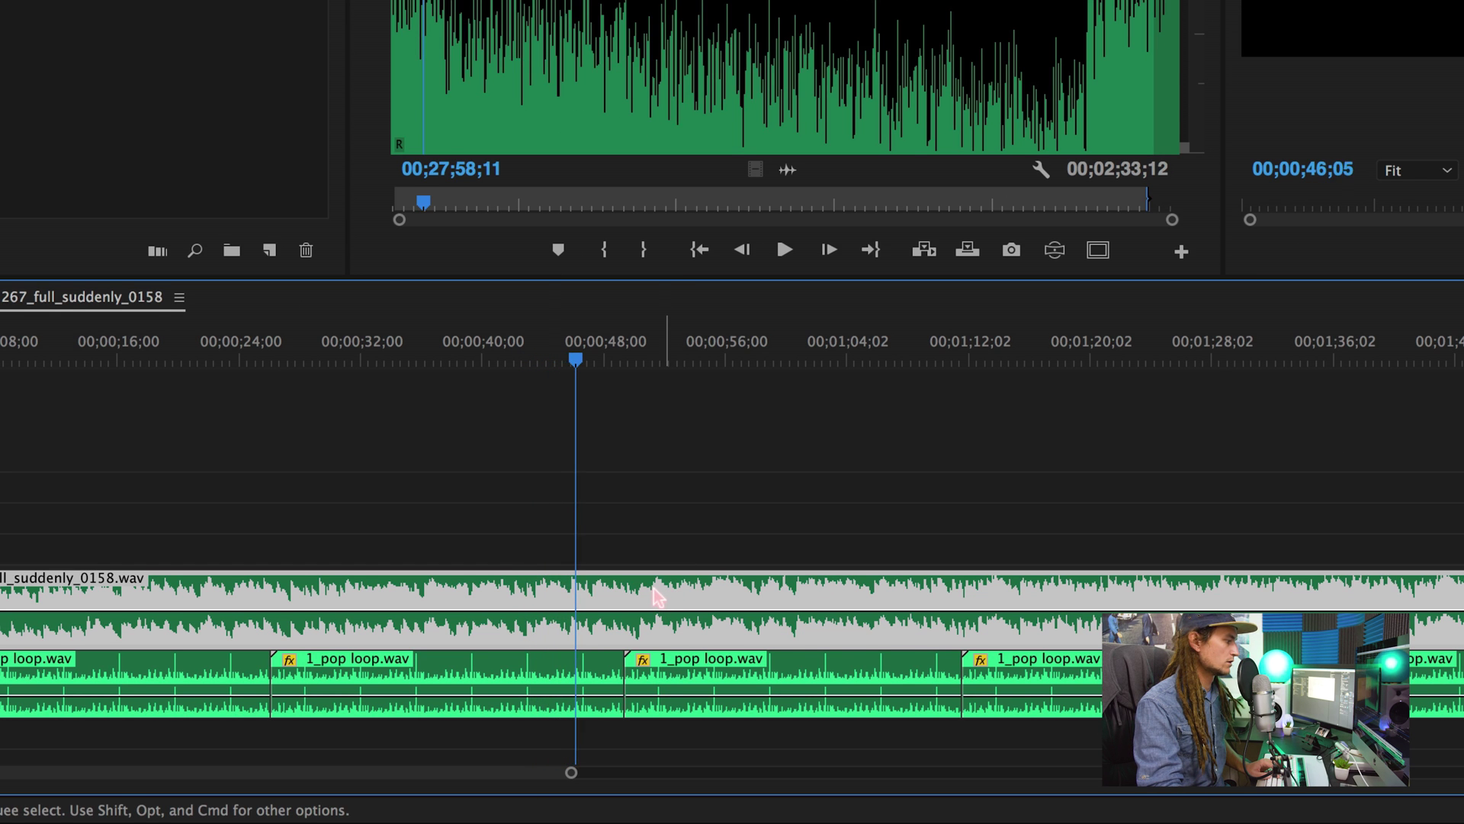
key("super+k")
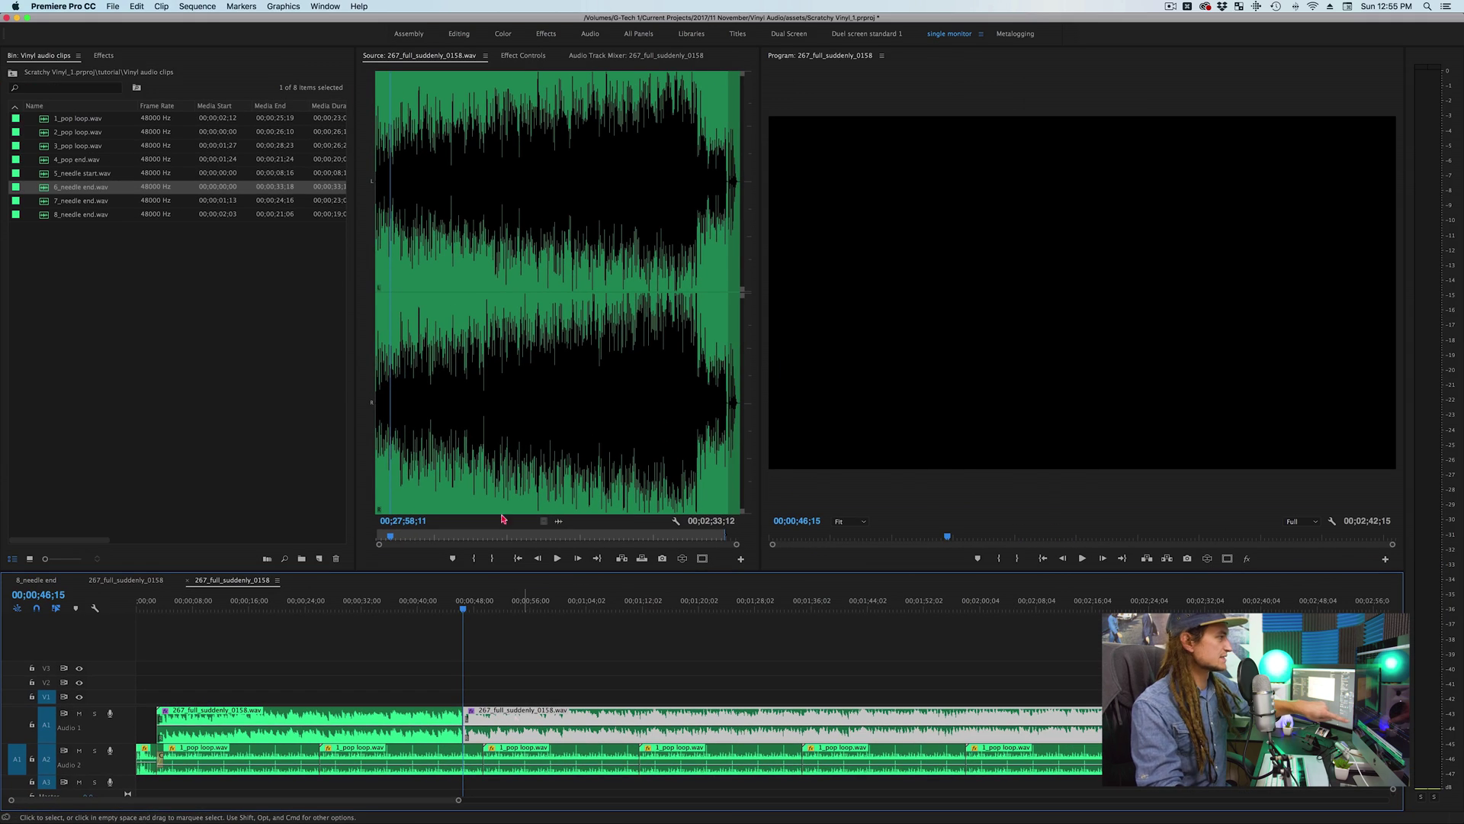
key("shift+5")
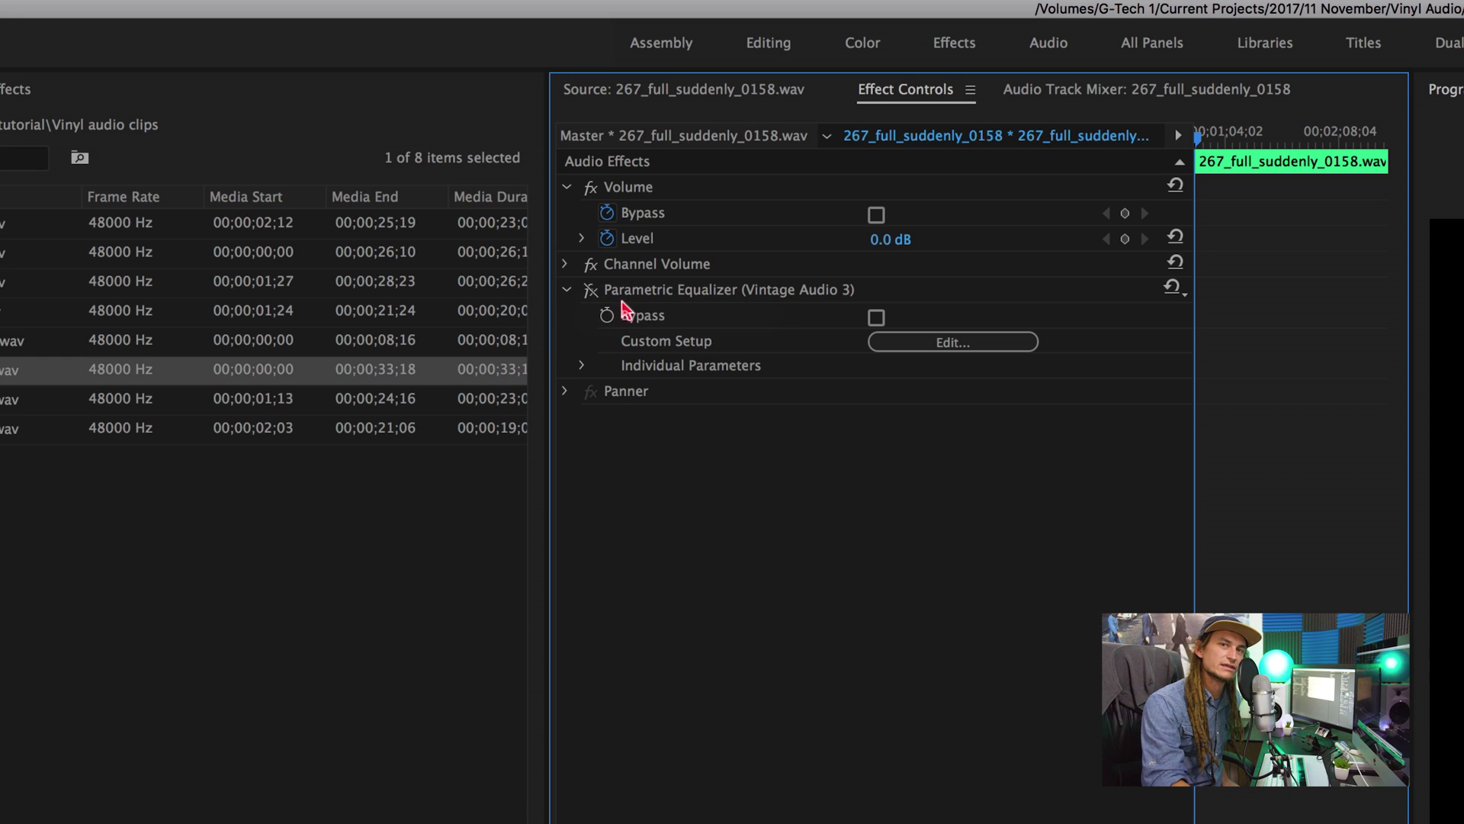
left_click(527, 614)
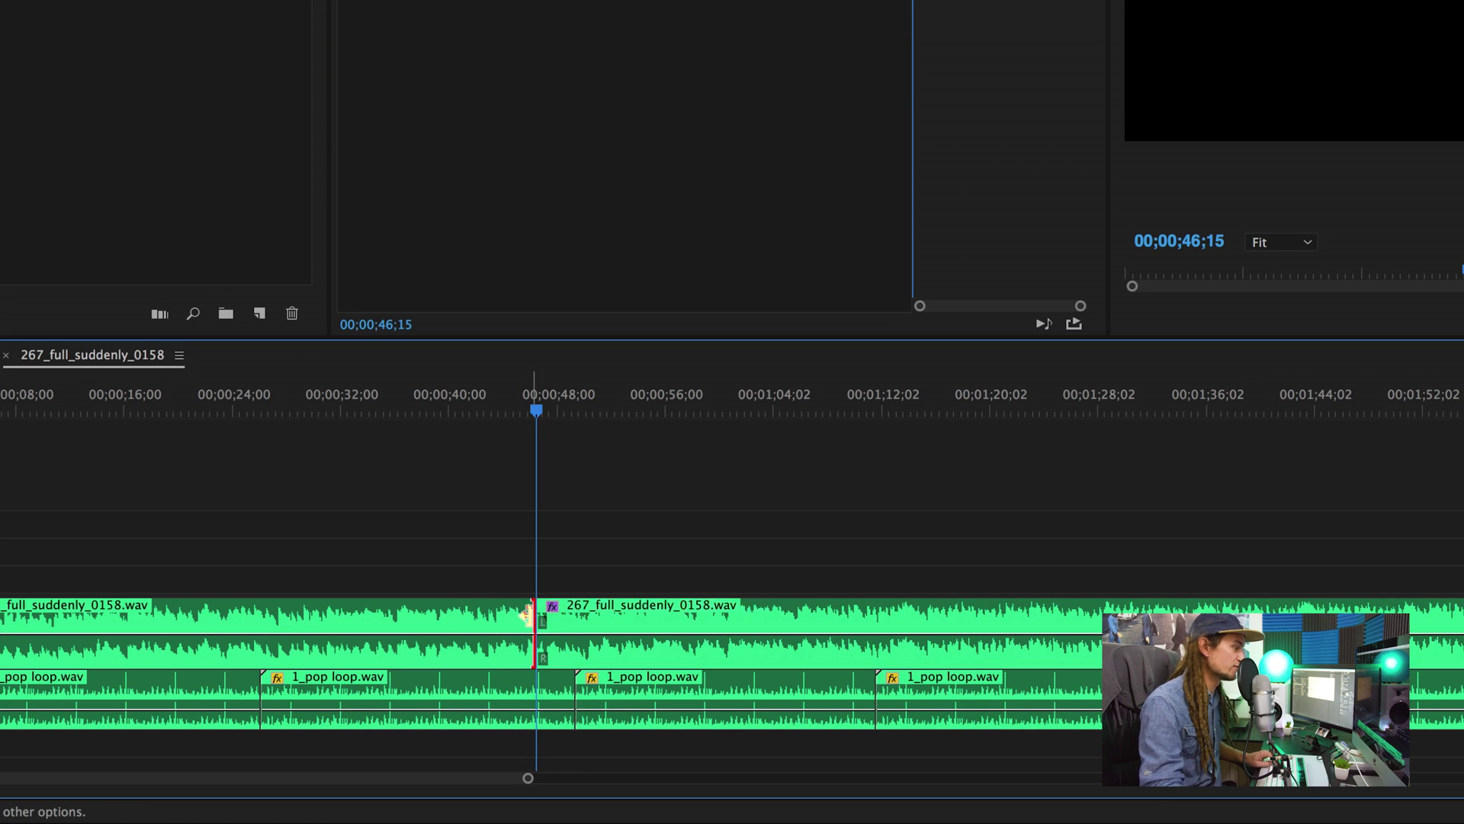
key("=")
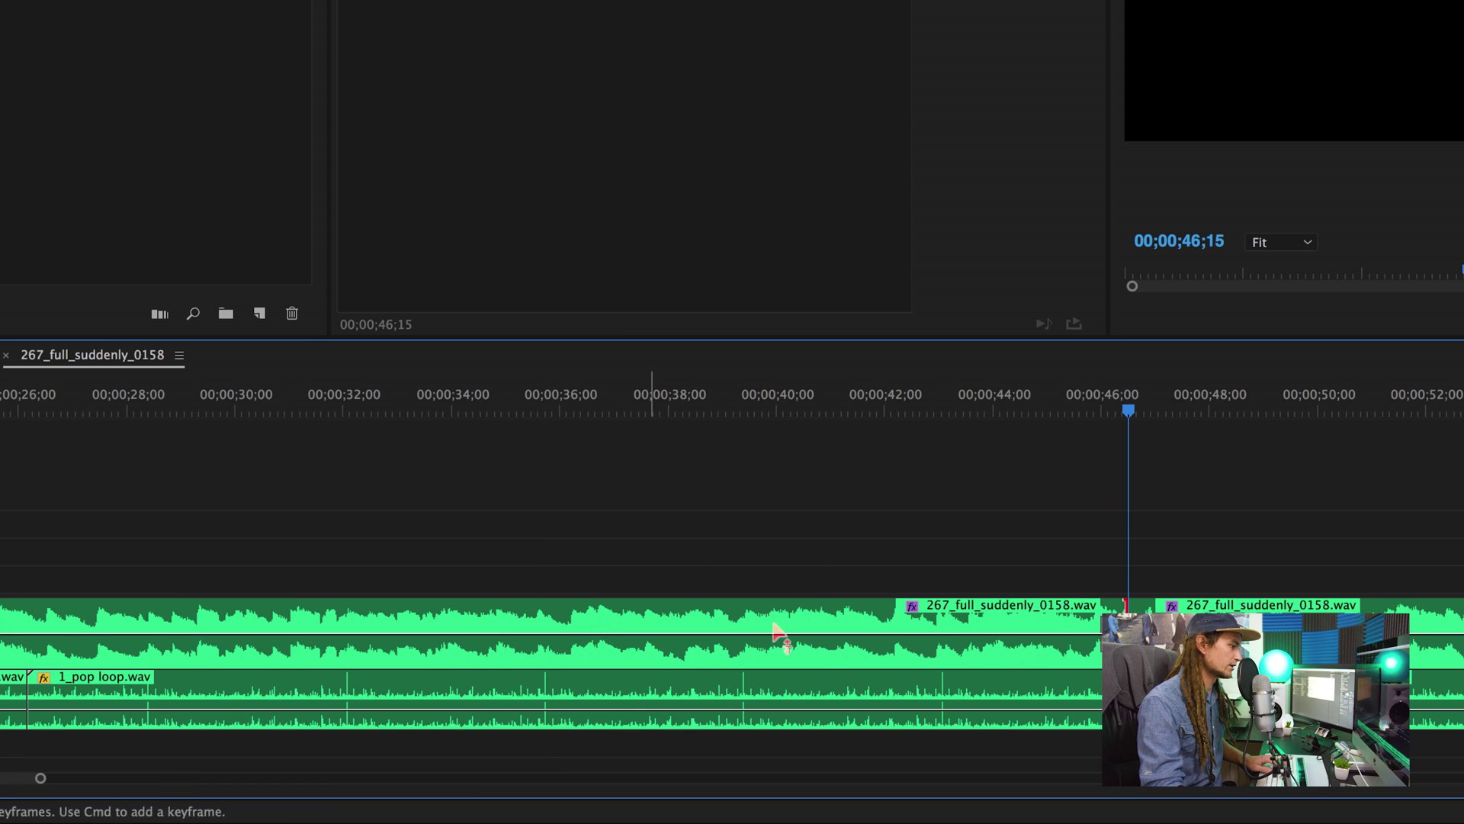
left_click_drag(1126, 607, 866, 608)
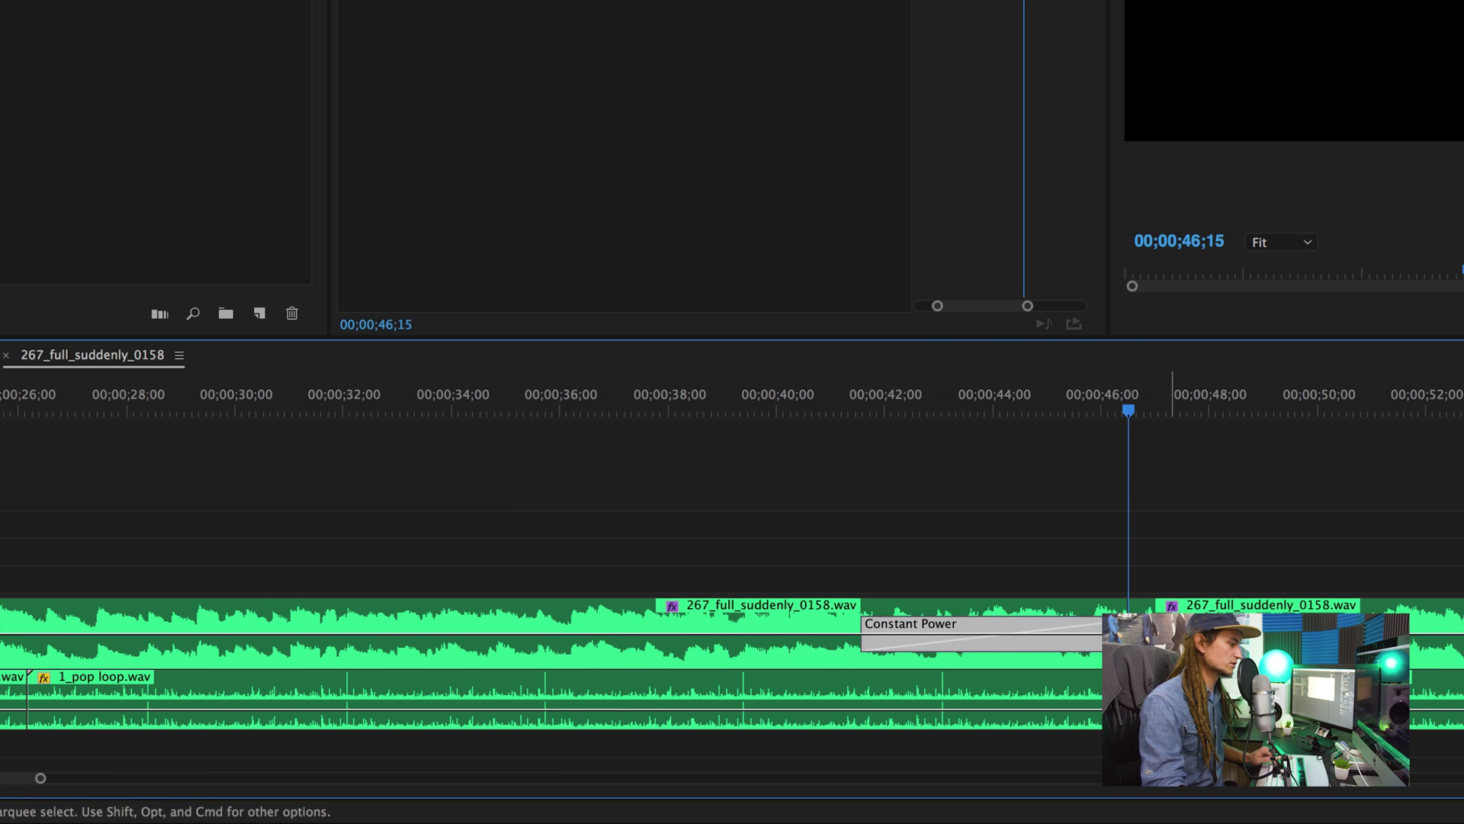
Shift the Audio 2 clips 2;03 earlier and fade out the pop loop to match the song crossfade
key("a")
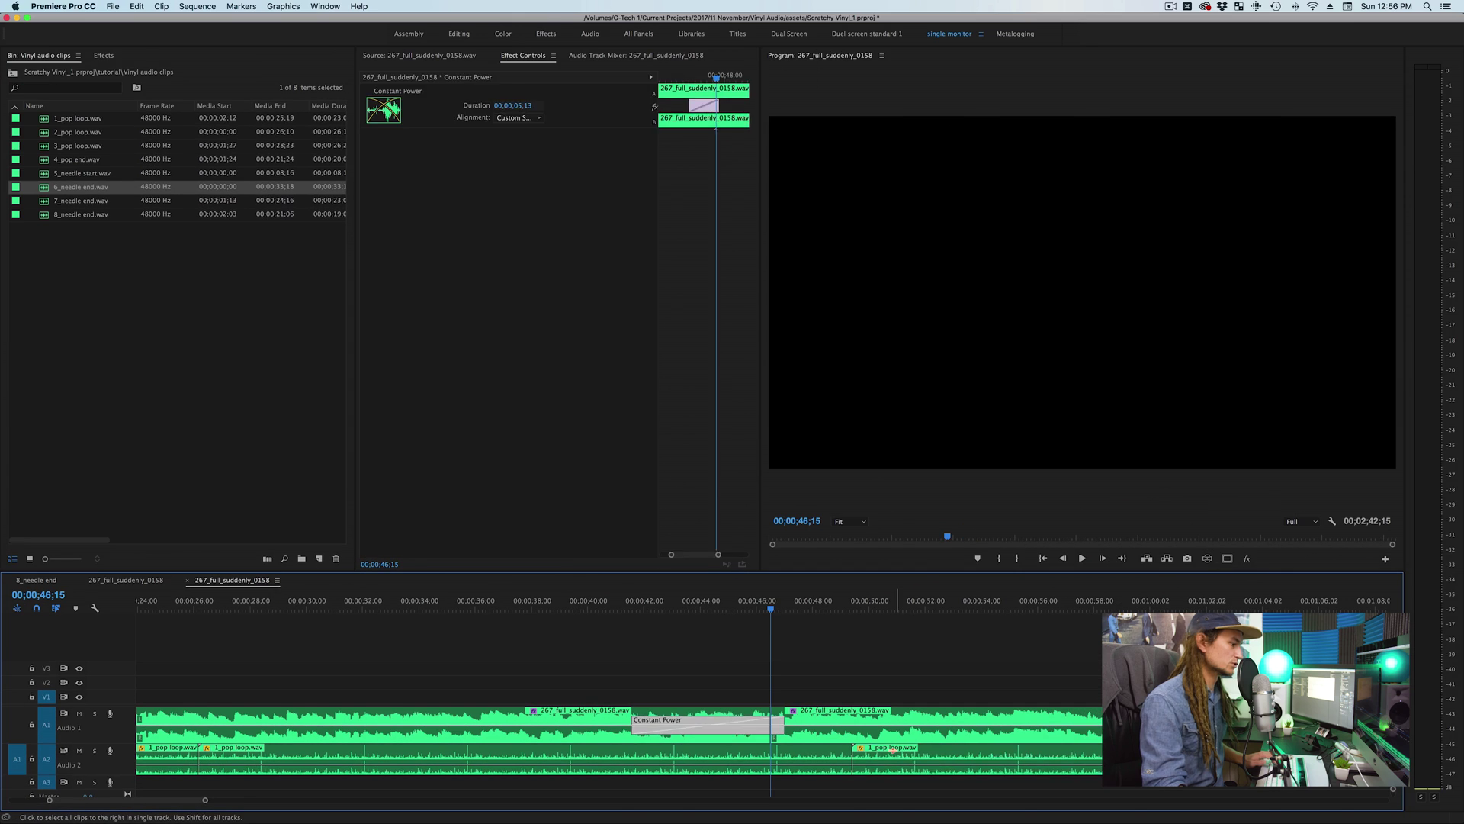
left_click_drag(891, 751, 783, 751)
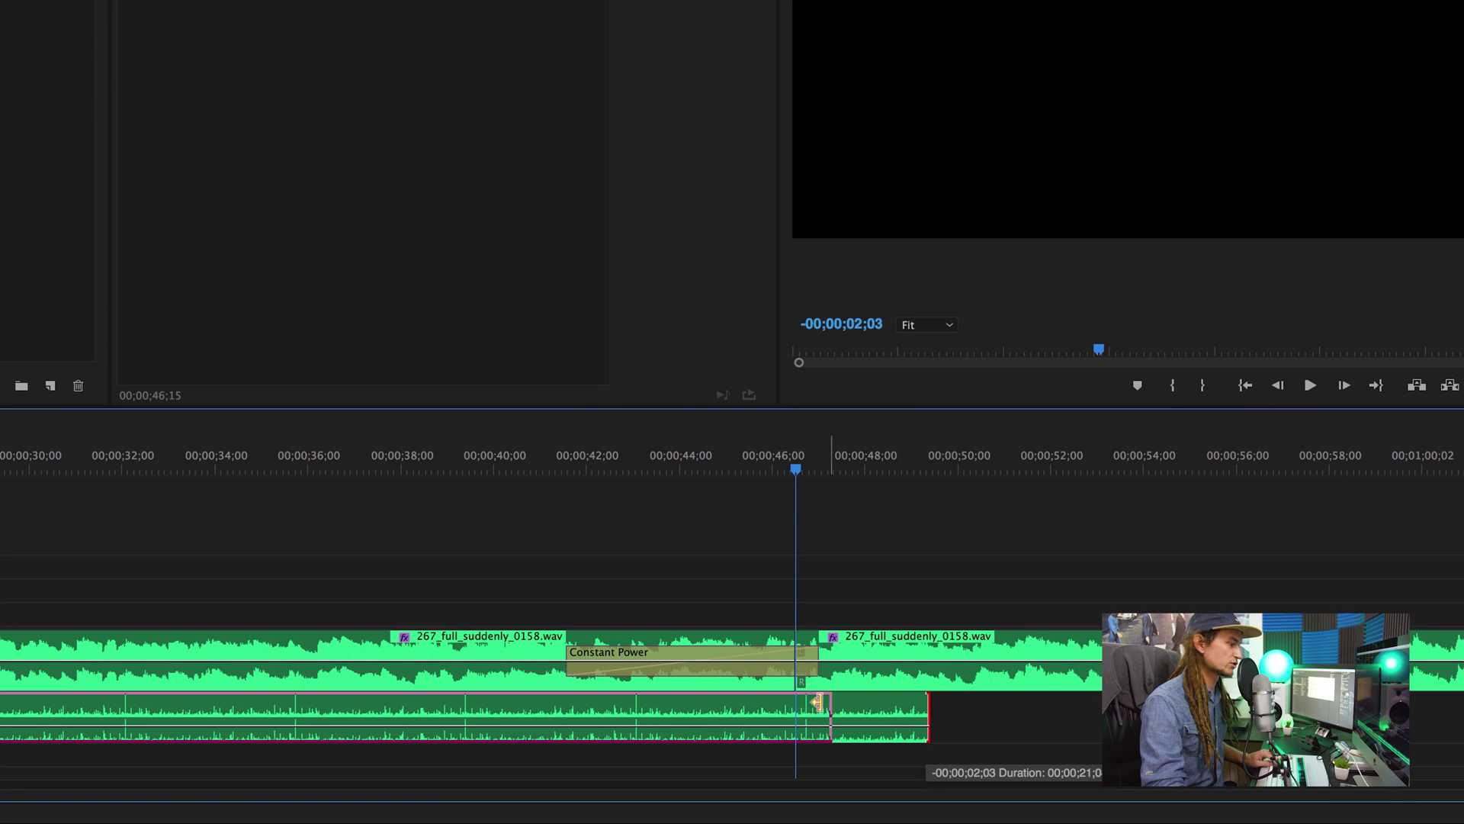
left_click_drag(816, 701, 566, 707)
key("ctrl+shift+d")
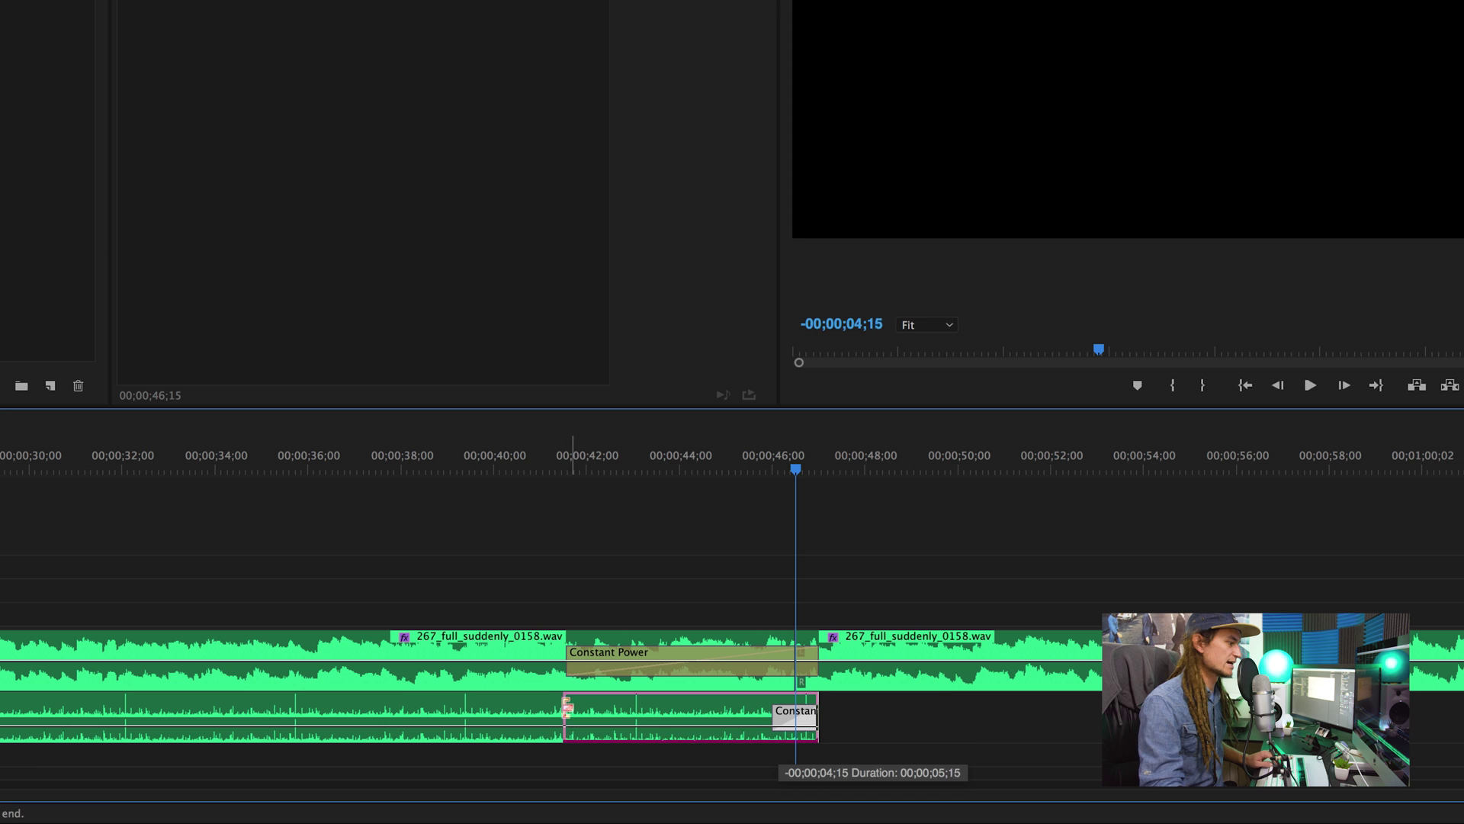
left_click_drag(533, 468, 337, 488)
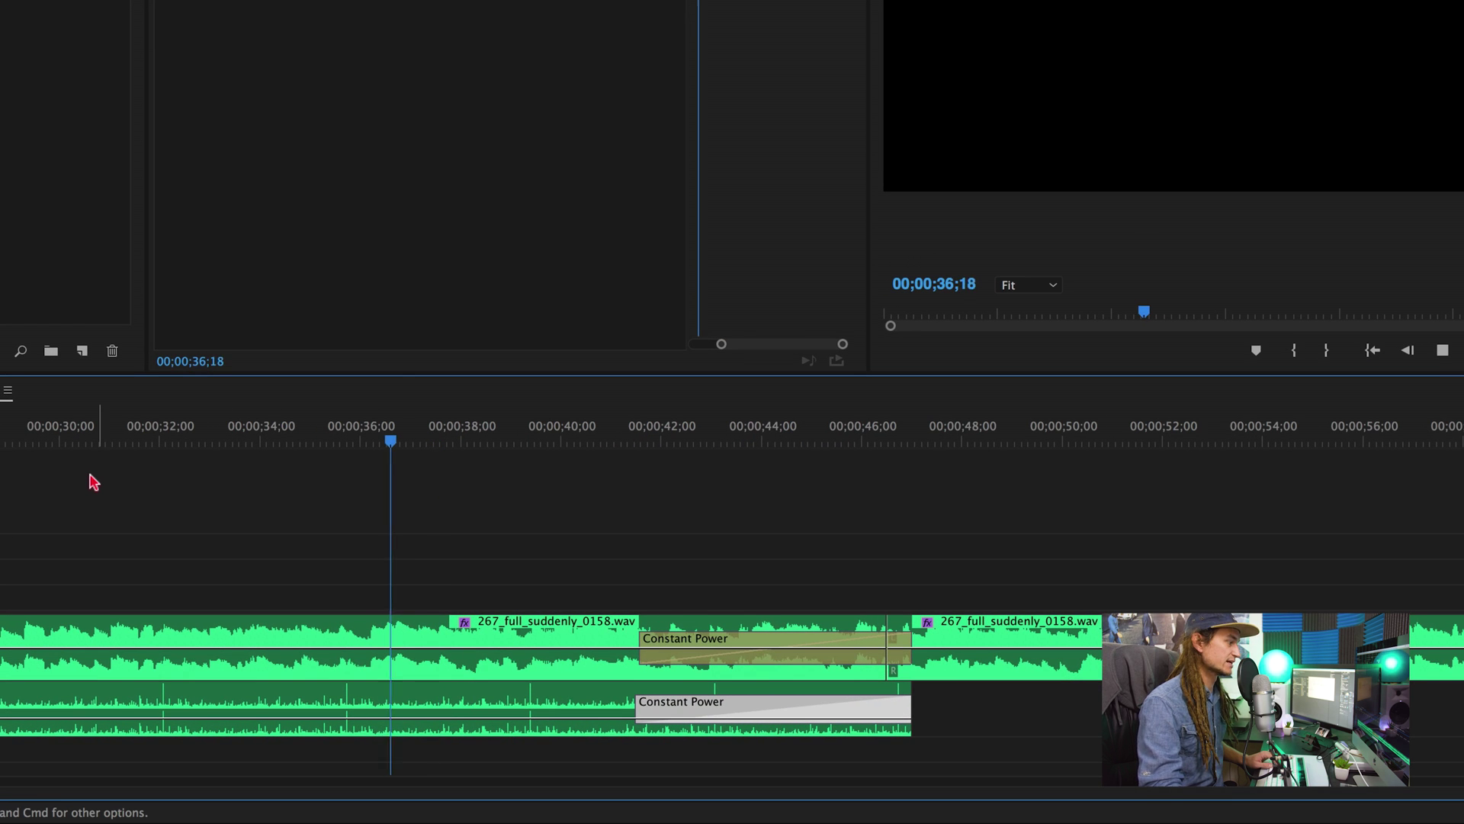
key("space")
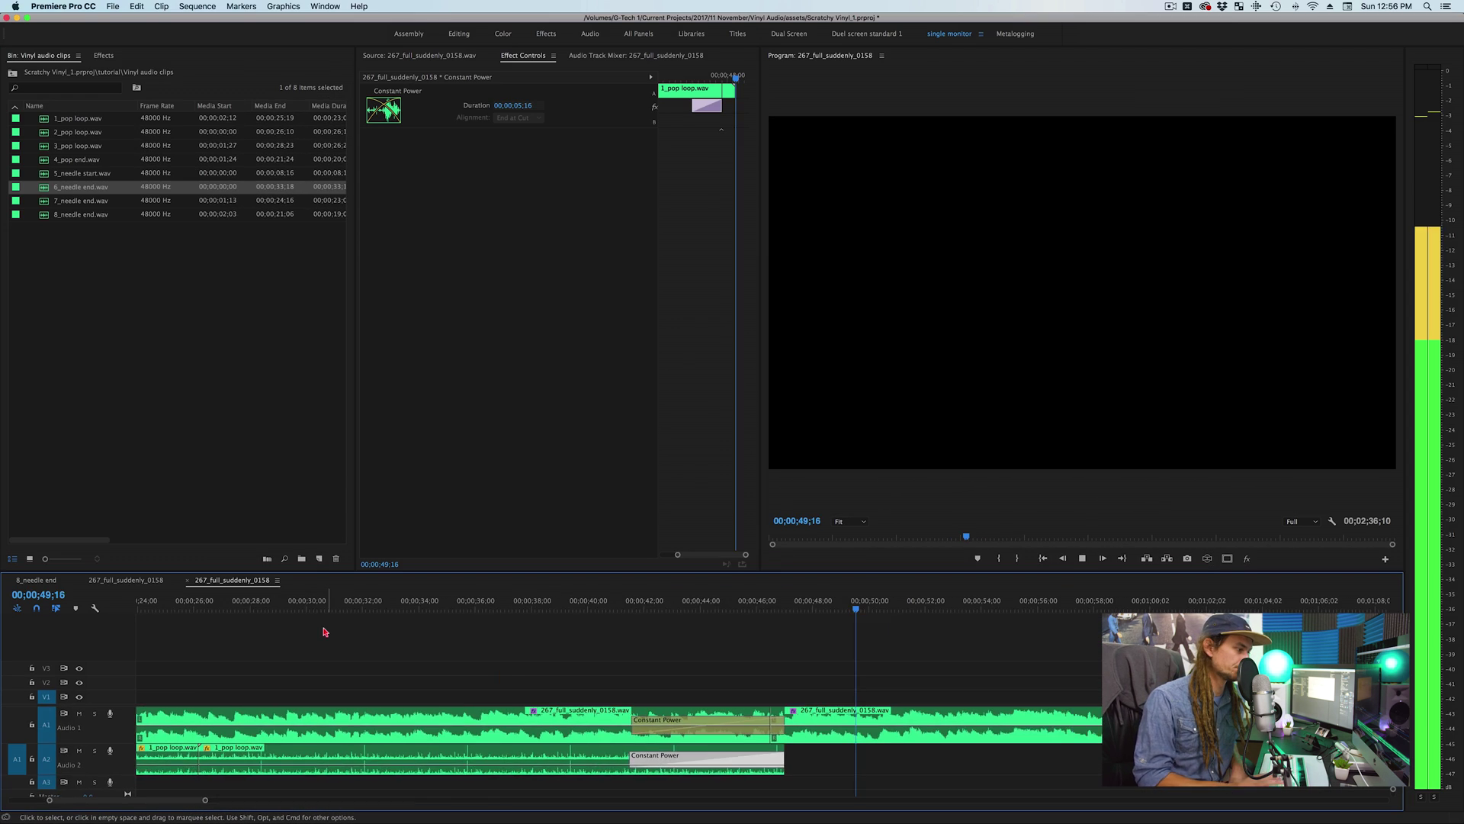
key("backslash")
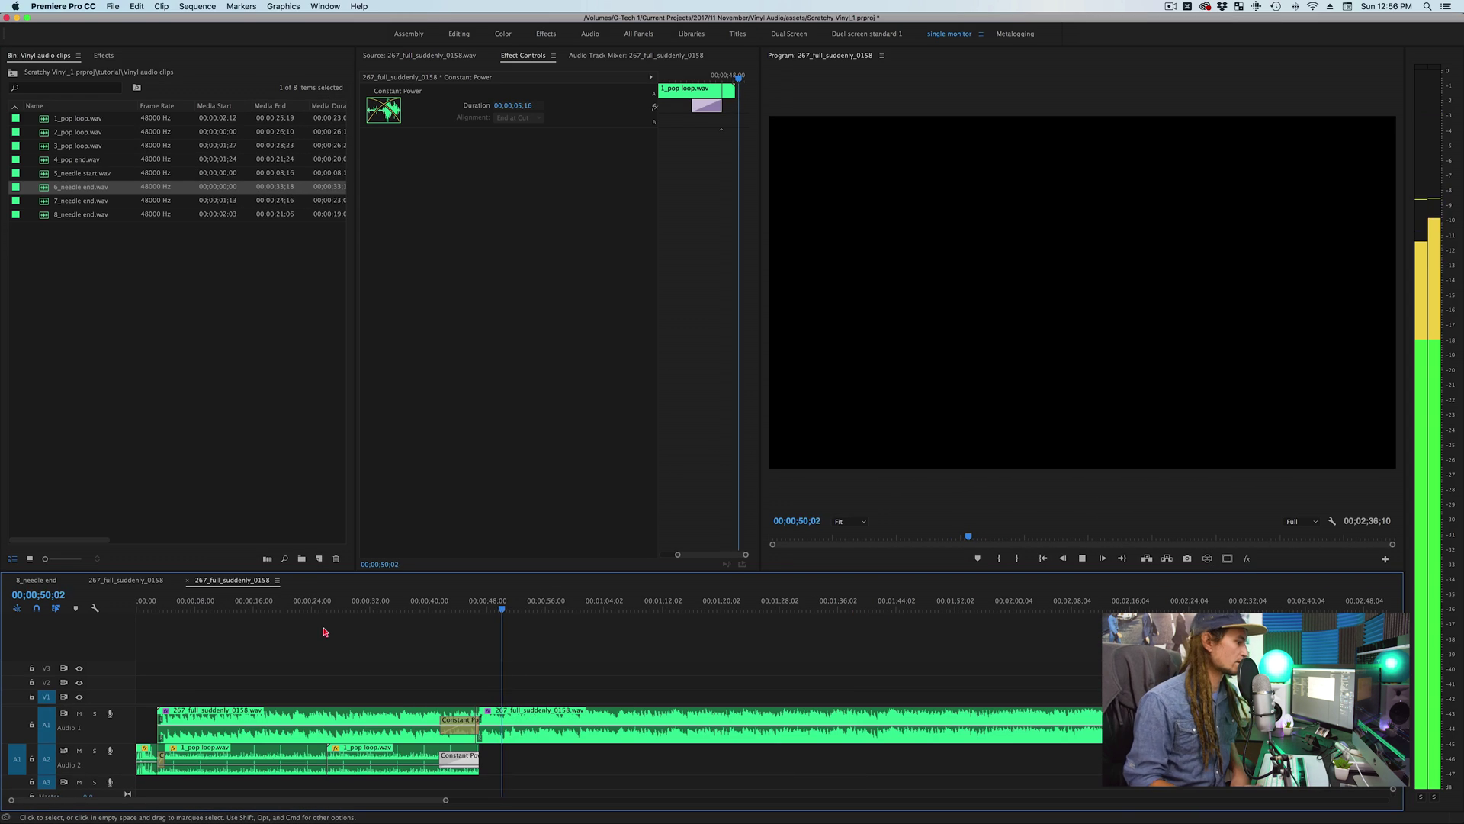